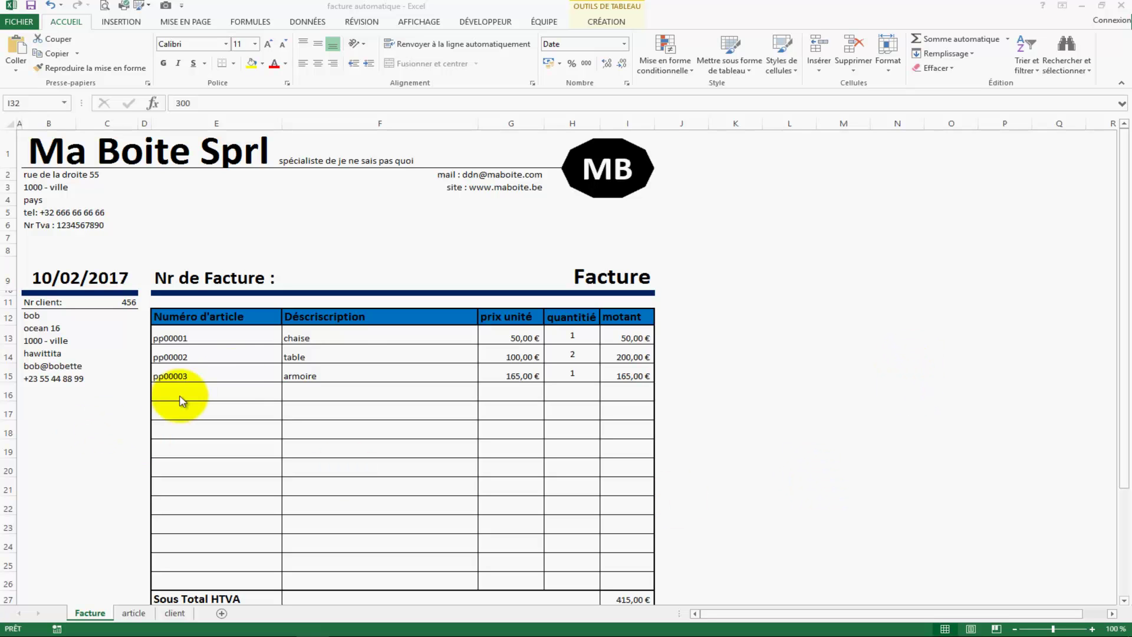
Step: Choose article pp00002 (table) from the dropdown in E16 for a fourth invoice line
left_click(235, 368)
left_click(242, 349)
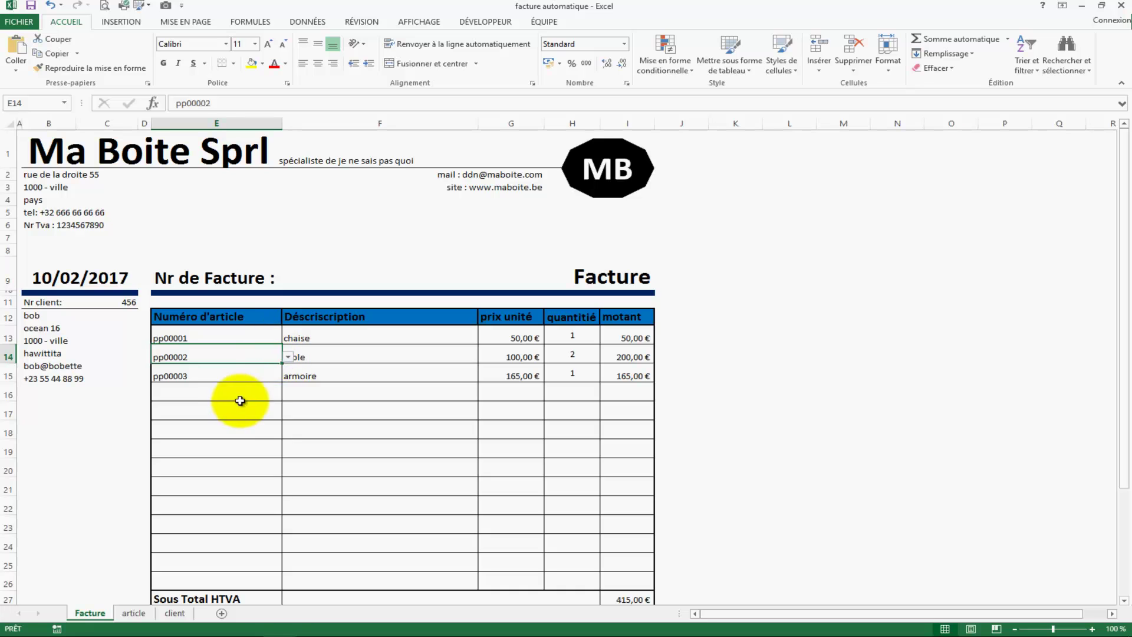
left_click(237, 392)
left_click(287, 395)
left_click(227, 414)
left_click(336, 445)
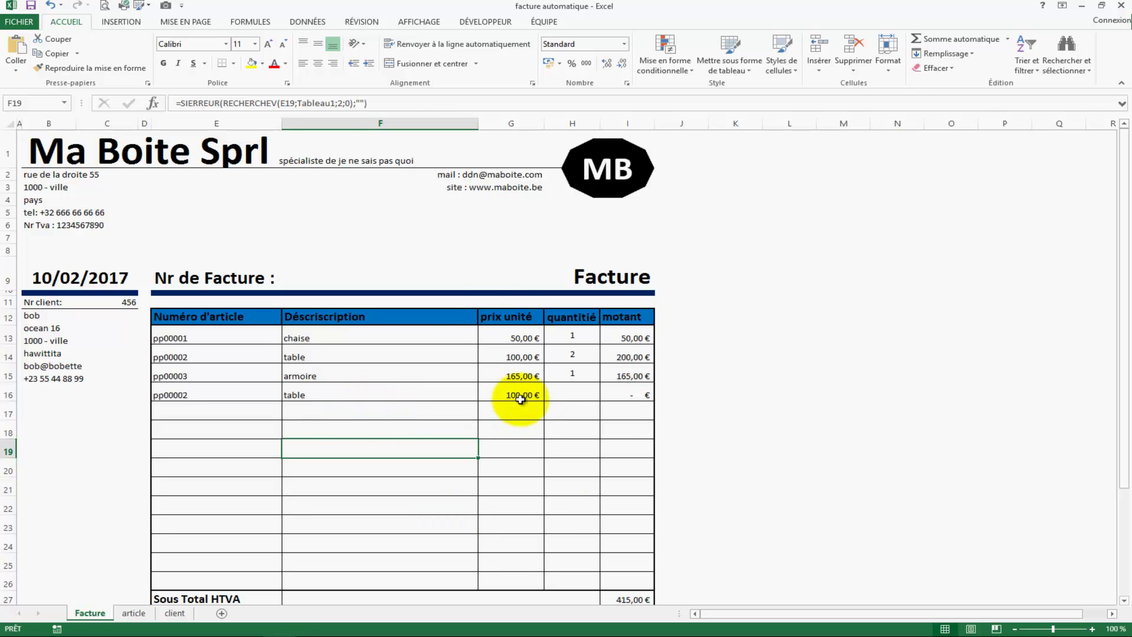
Step: Set the quantity in H16 to 2, giving a 200,00 € line amount
left_click(583, 391)
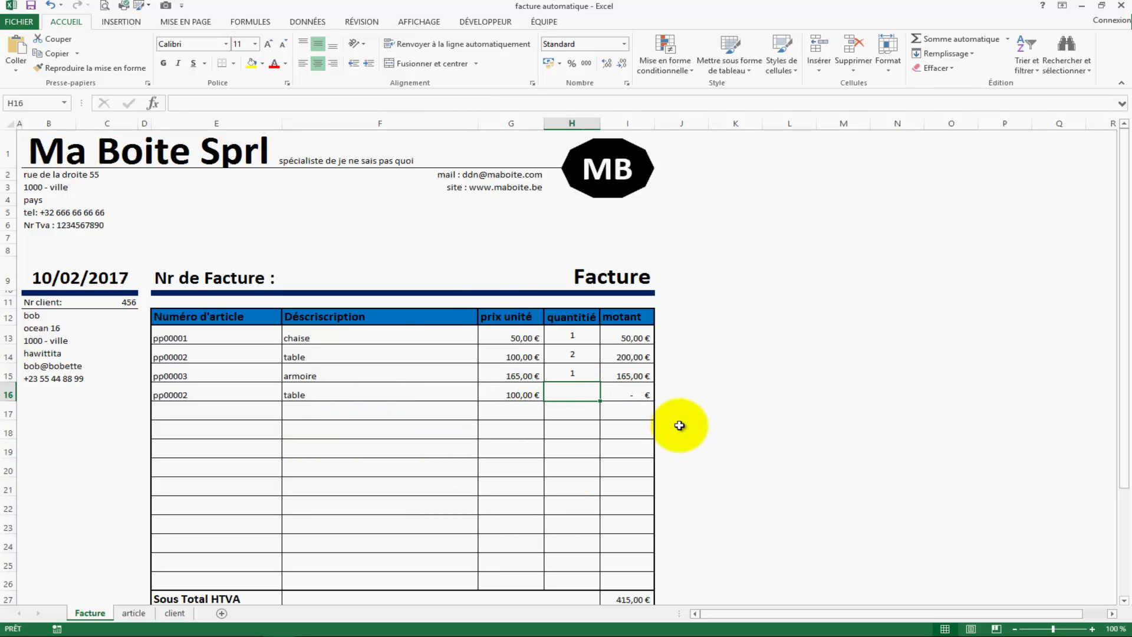
type("1")
key("Return")
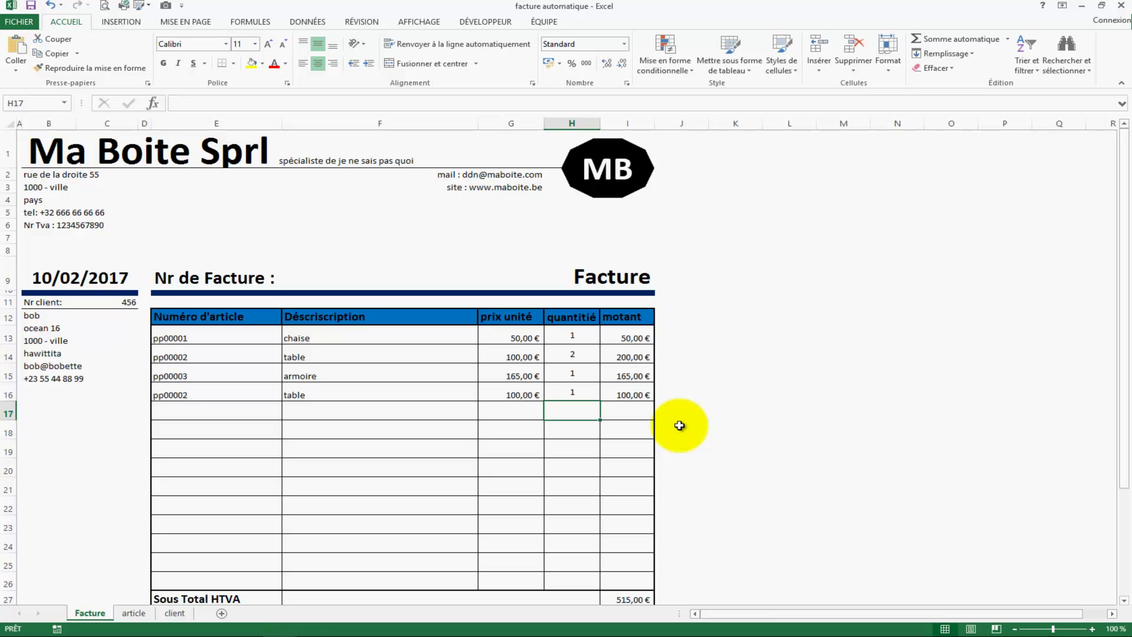
key("Up")
type("2")
key("Up")
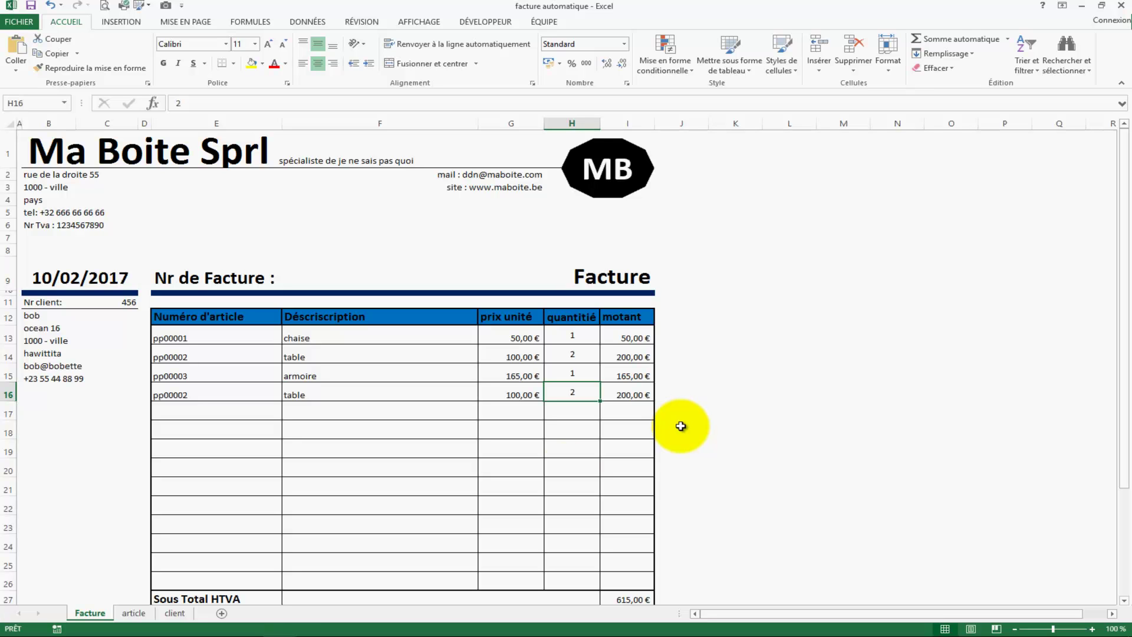
left_click(111, 301)
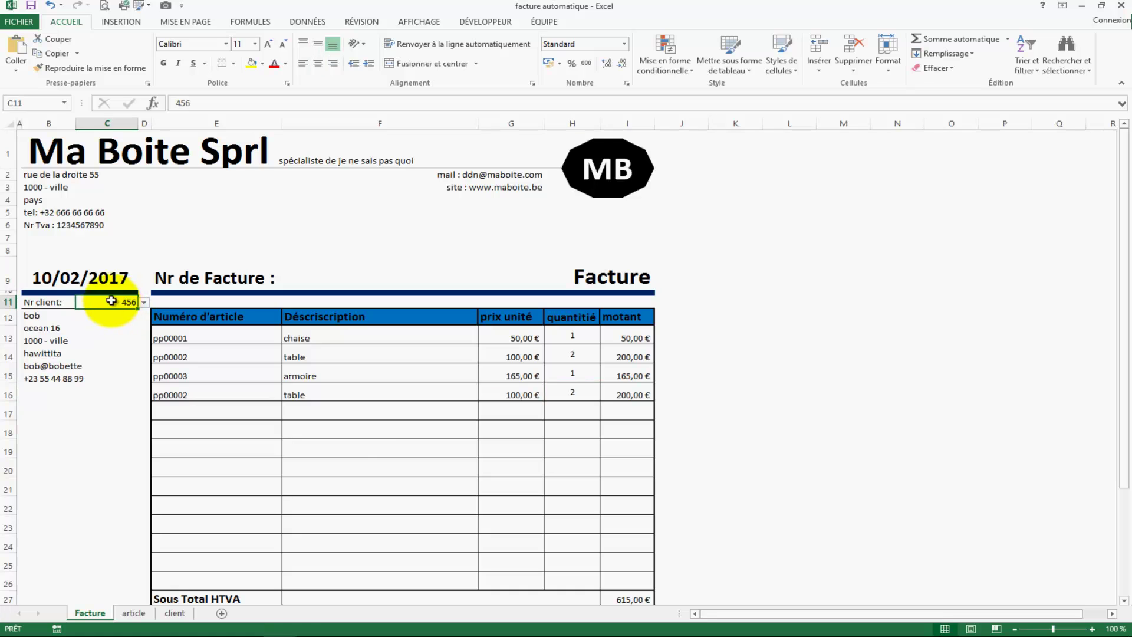
left_click(143, 303)
left_click(109, 314)
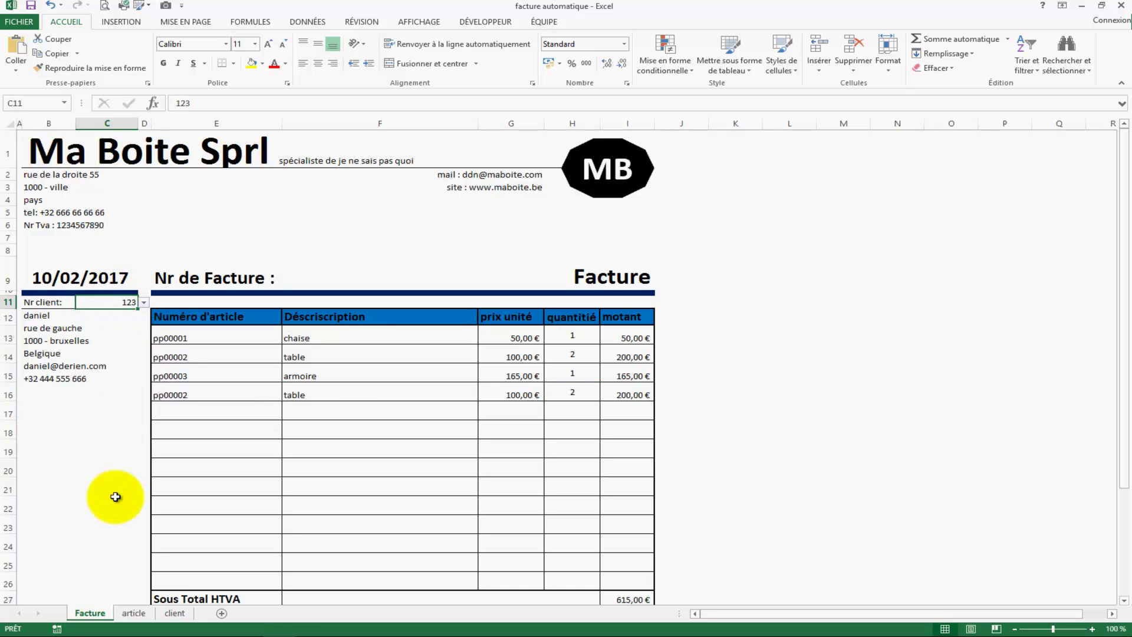
left_click(115, 498)
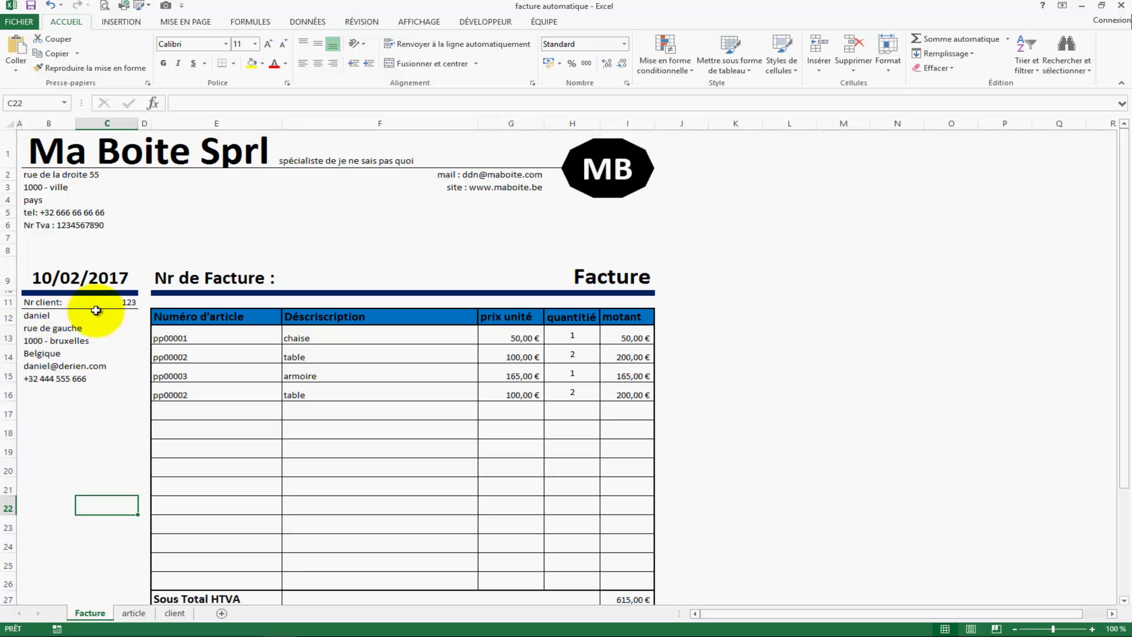
left_click(130, 303)
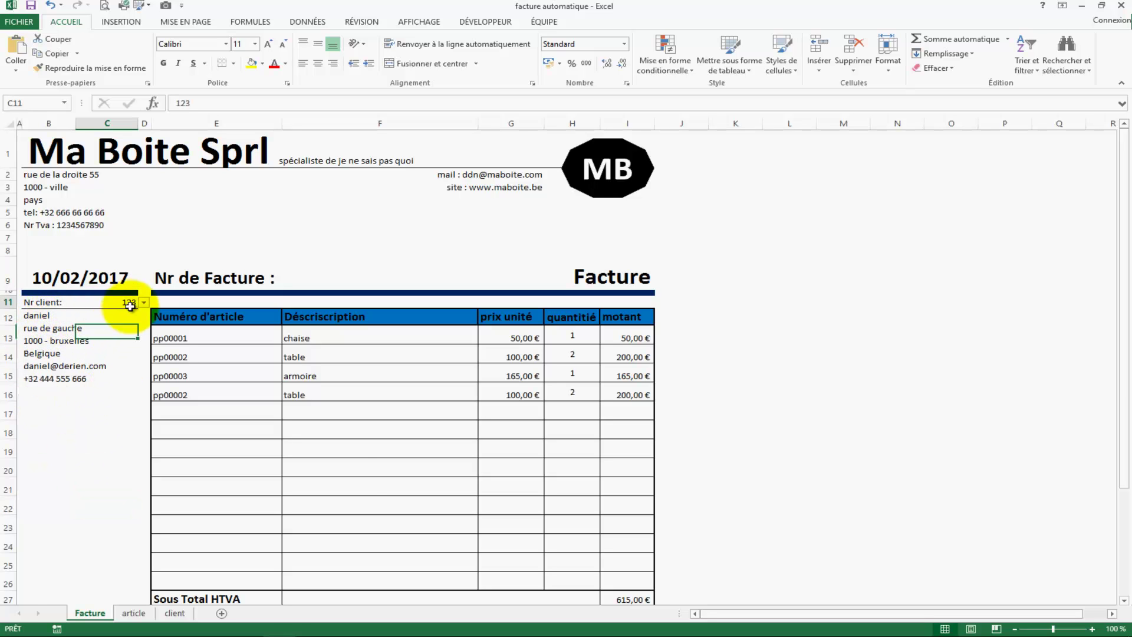
type("456")
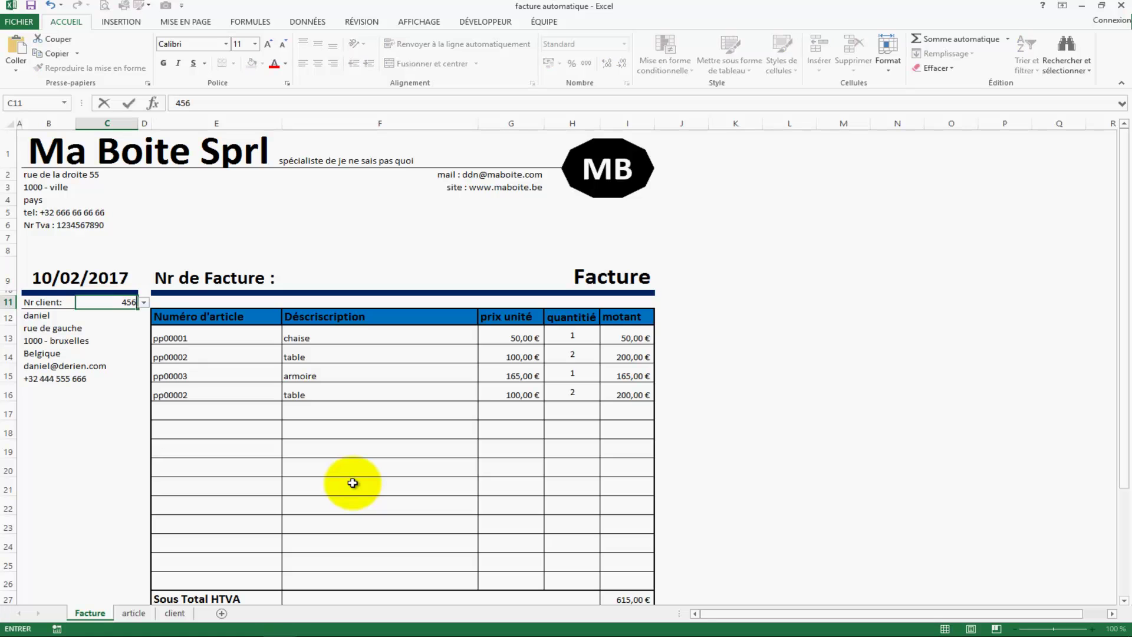
key("Return")
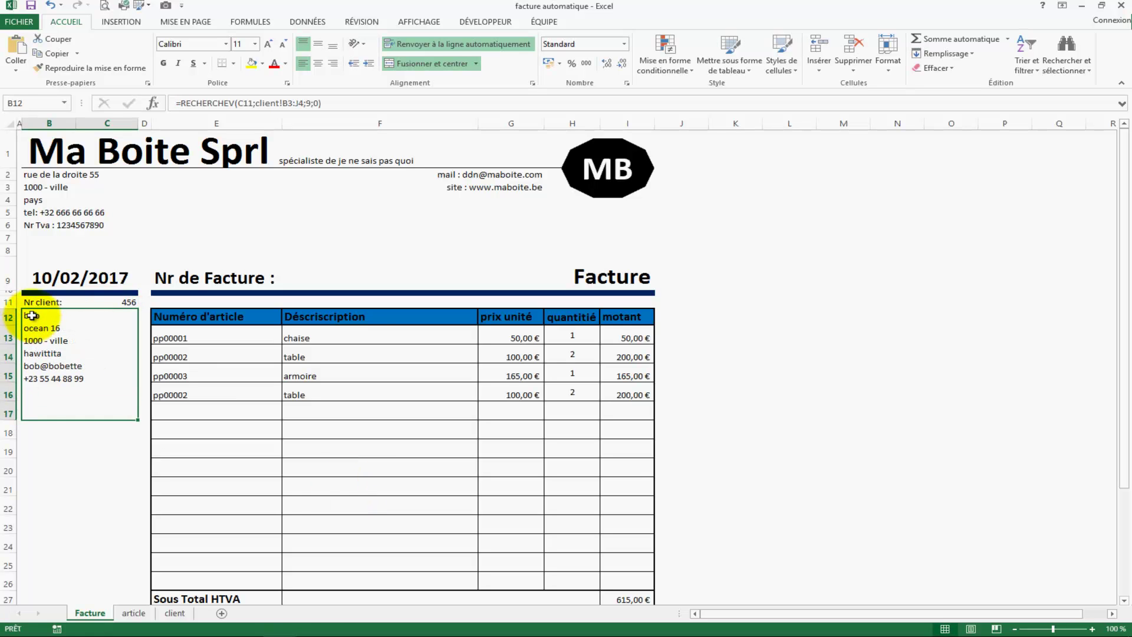
left_click(31, 491)
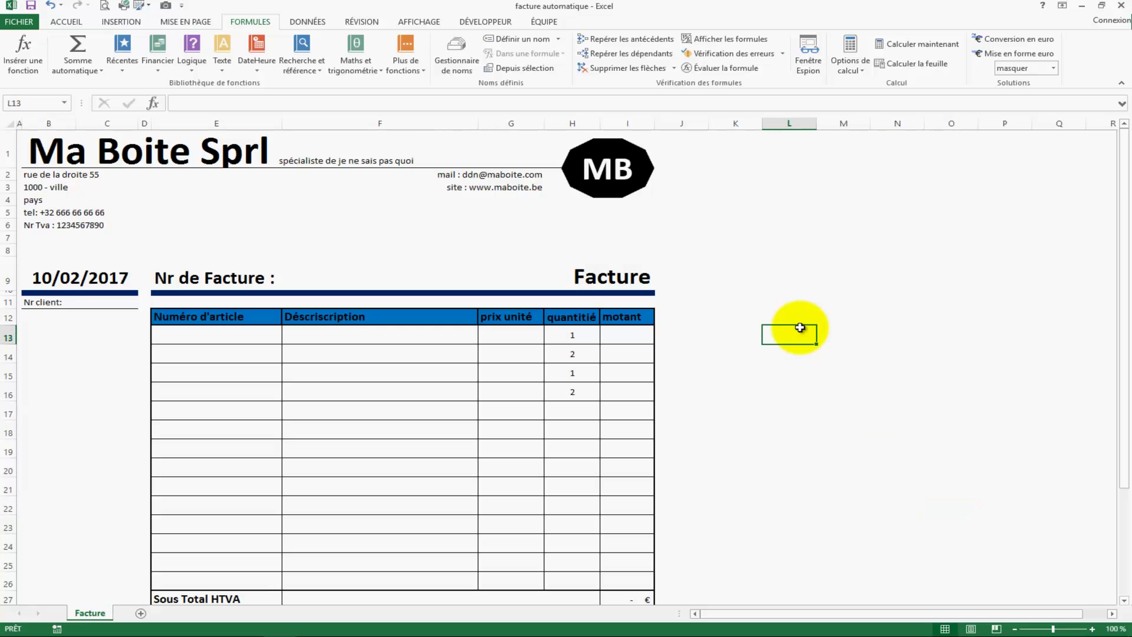
scroll(791, 328, "down", 2)
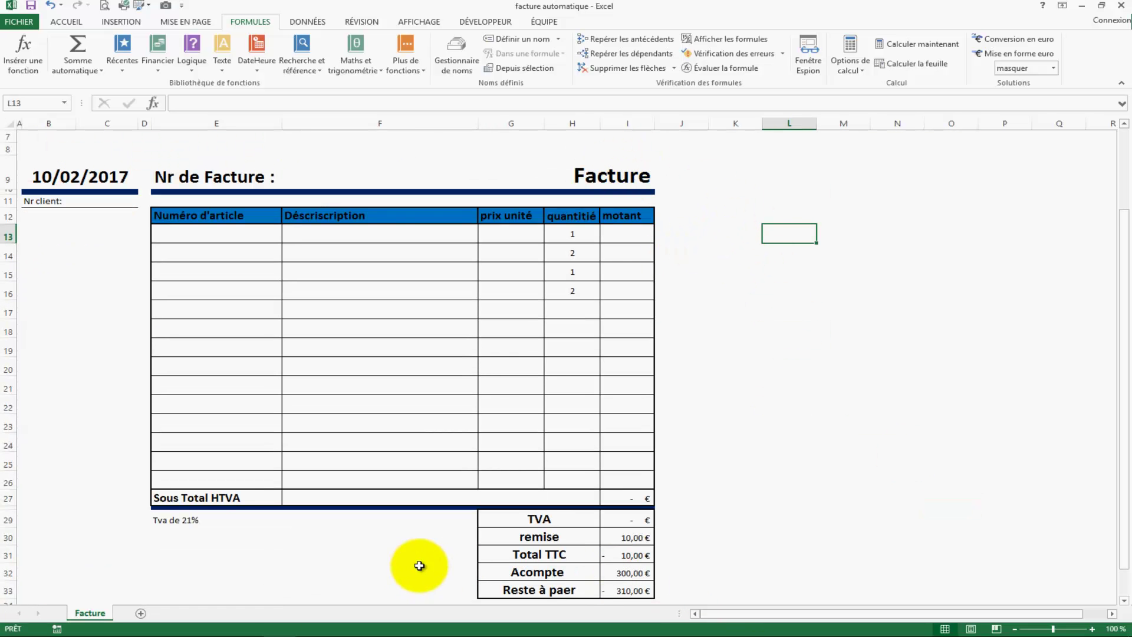
Step: Add a new sheet and rename it Article
left_click(141, 613)
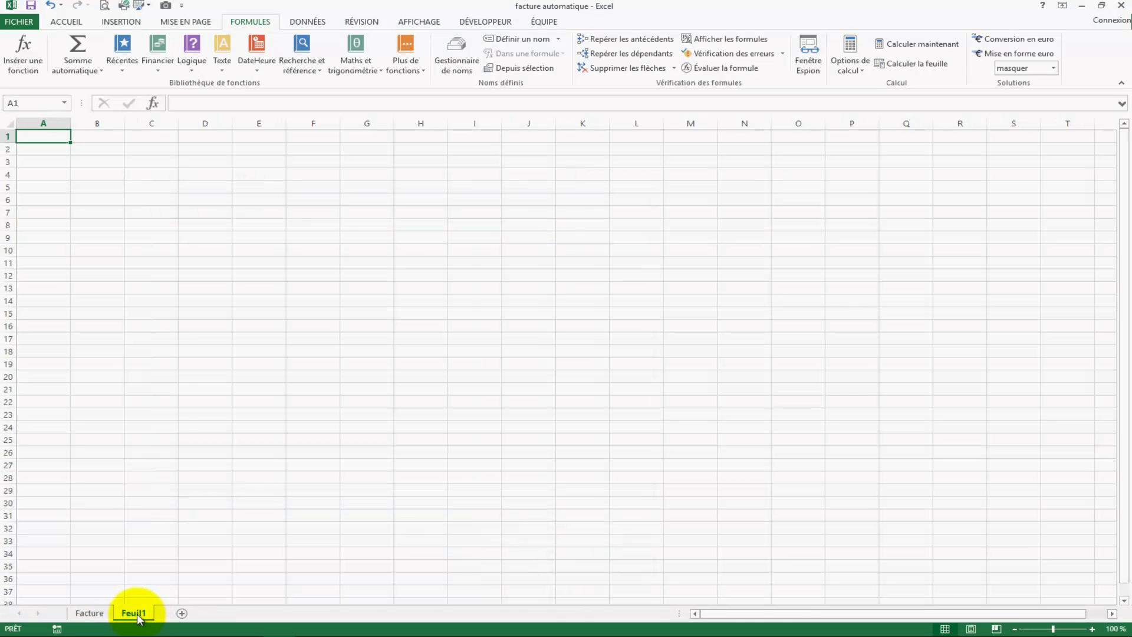
right_click(133, 613)
left_click(182, 497)
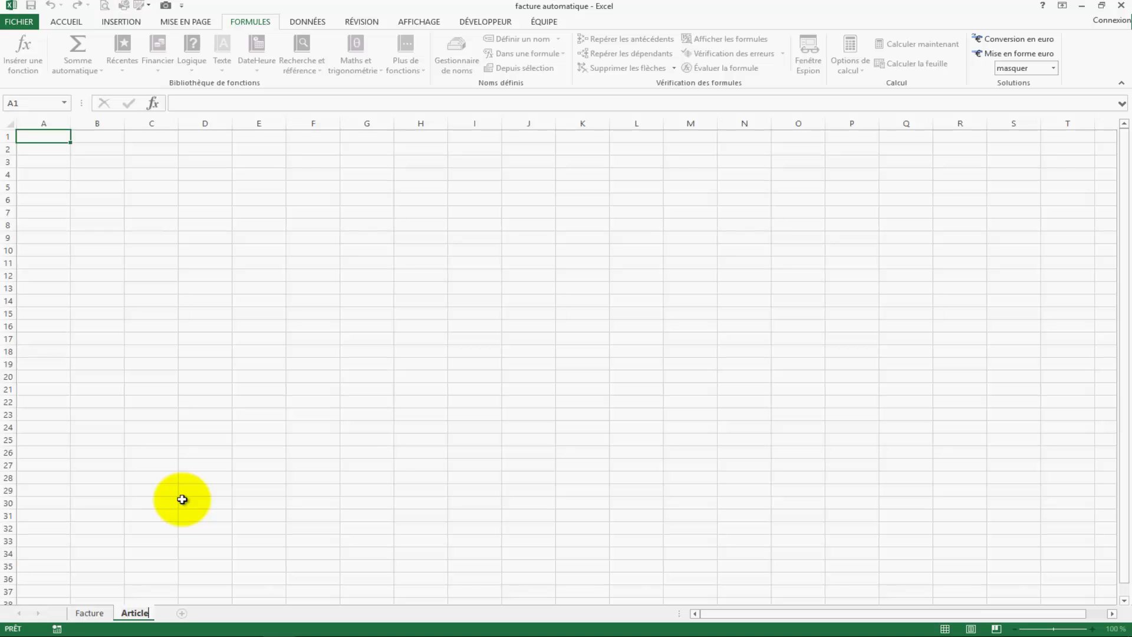
left_click(151, 327)
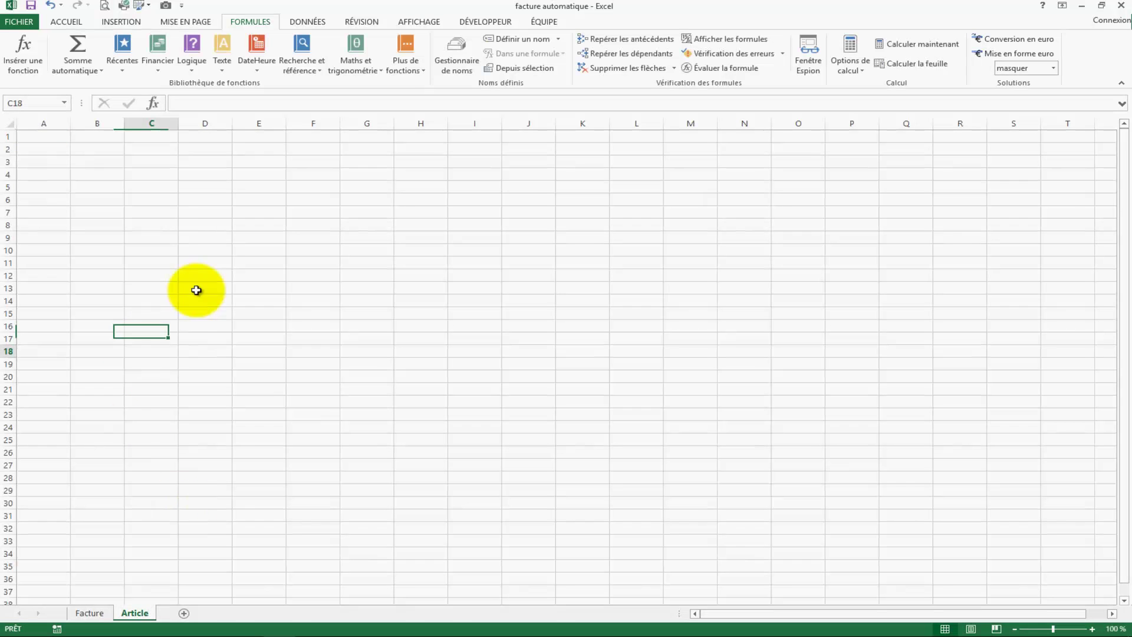
Step: Enter the headers nr d'article, description and prix in B2, C2 and D2
left_click(94, 148)
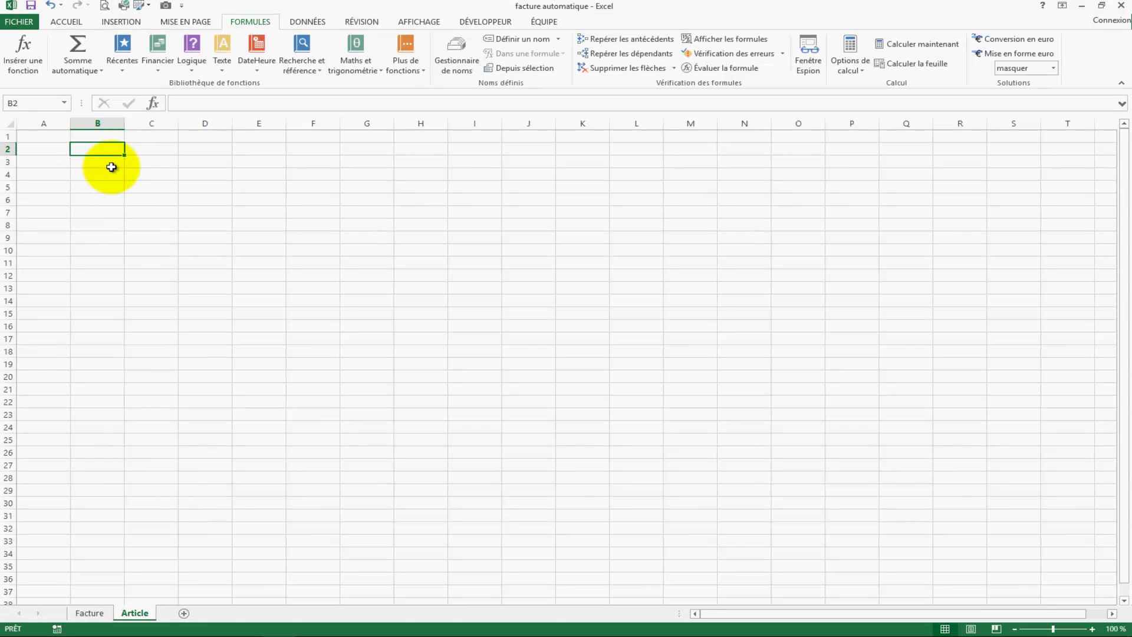
type("nr d'article")
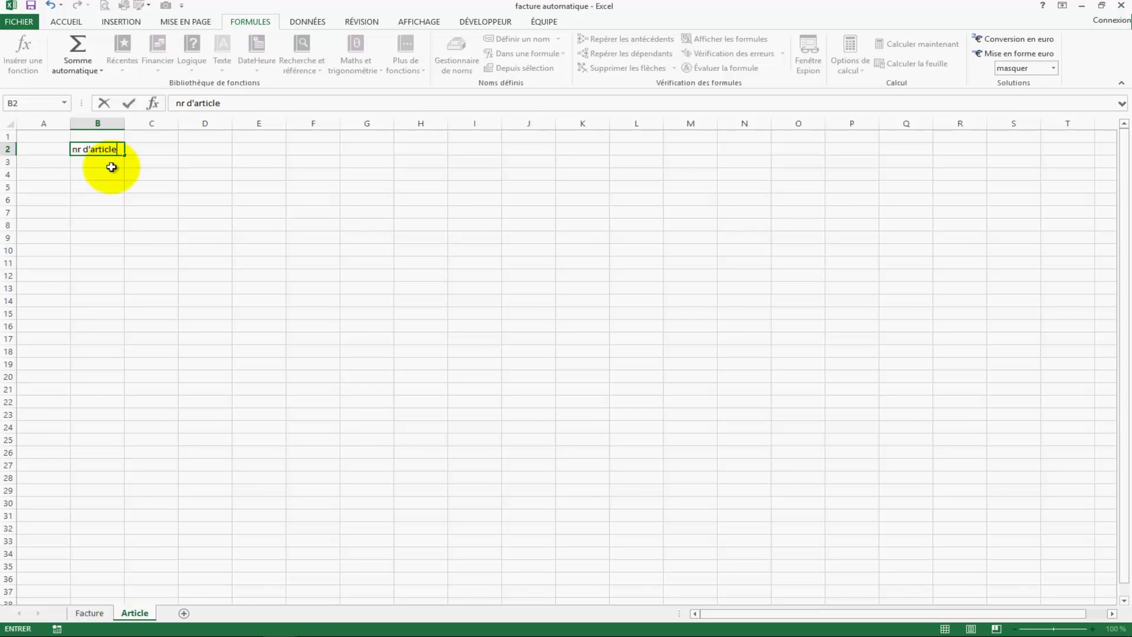
key("Tab")
type("d")
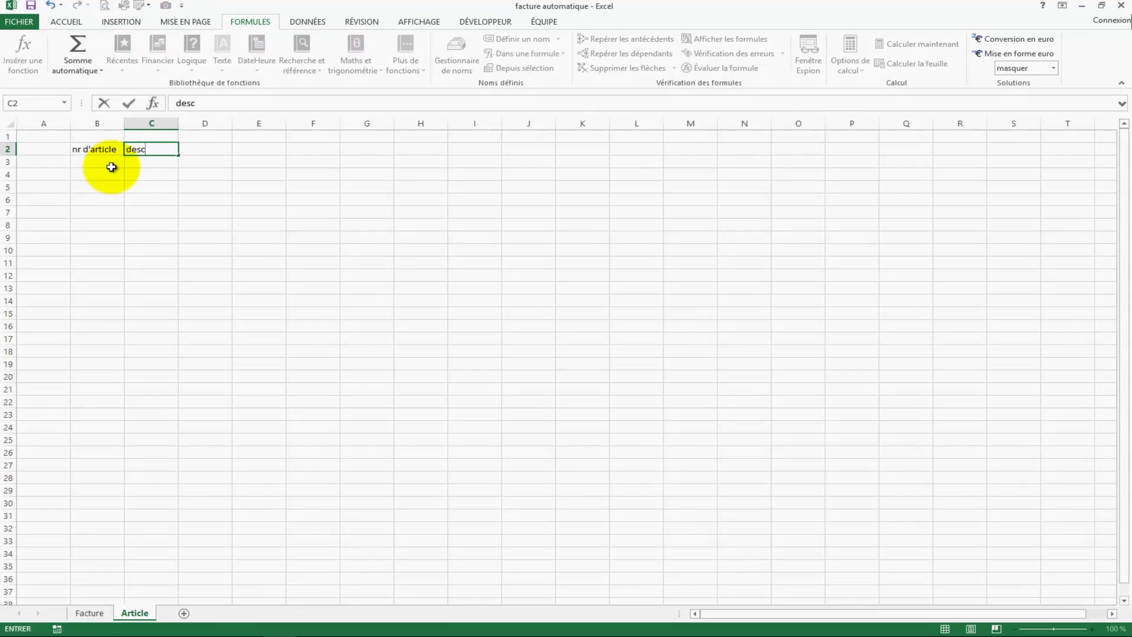
type("escription")
key("Tab")
type("prix")
key("Return")
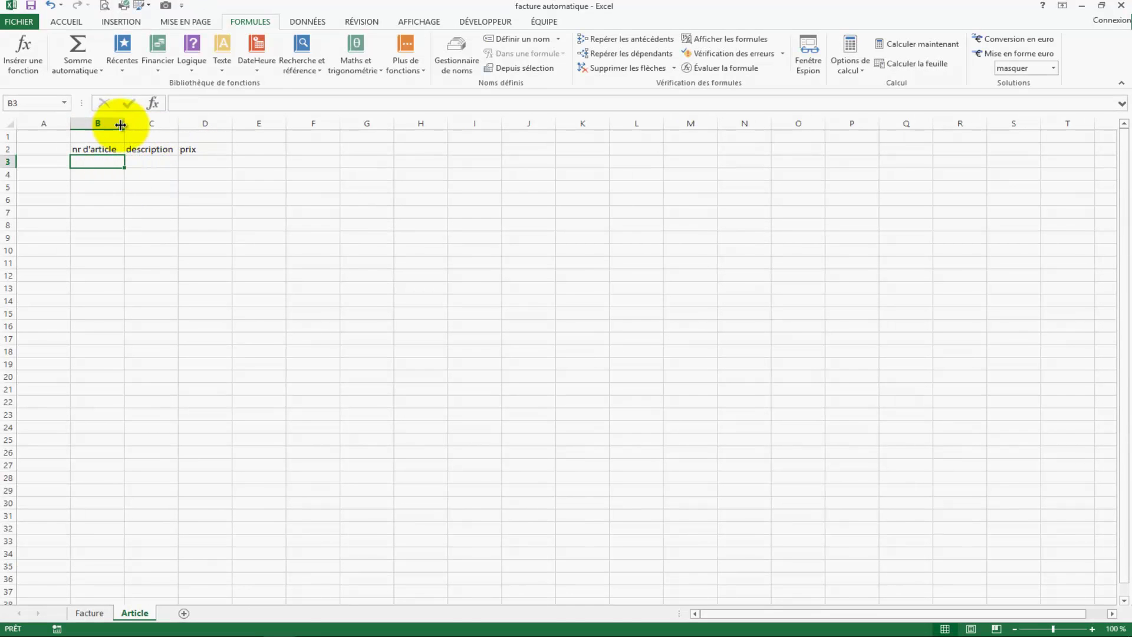
Step: Widen columns B and D and centre the B2:D2 headers vertically and horizontally
left_click_drag(124, 124, 369, 124)
left_click(450, 237)
left_click_drag(112, 149, 298, 152)
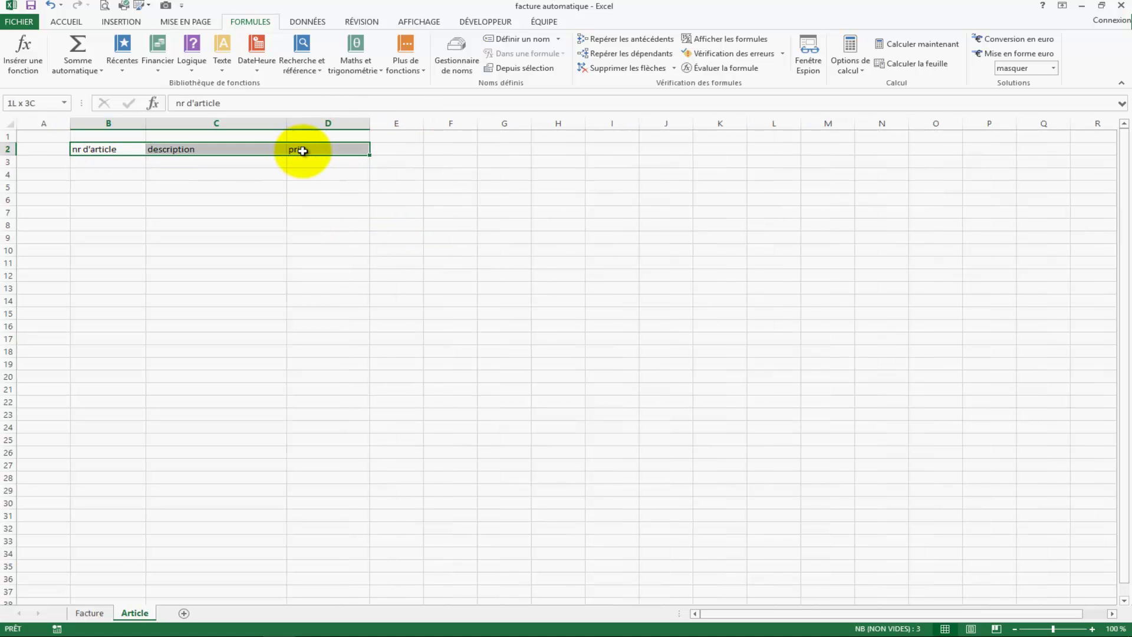
left_click(66, 21)
left_click(317, 44)
left_click(333, 63)
left_click(318, 63)
Step: Turn B2:D3 into a formatted table with the first row as headers
left_click_drag(92, 148, 323, 161)
left_click(125, 24)
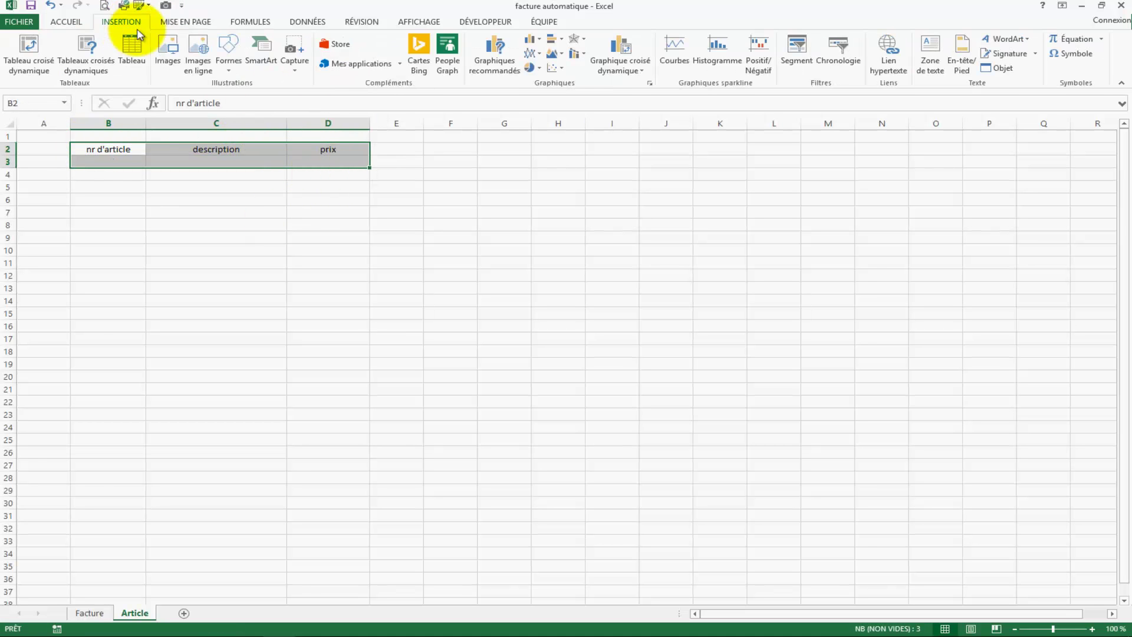
left_click(132, 53)
left_click(760, 341)
left_click(808, 365)
left_click(612, 389)
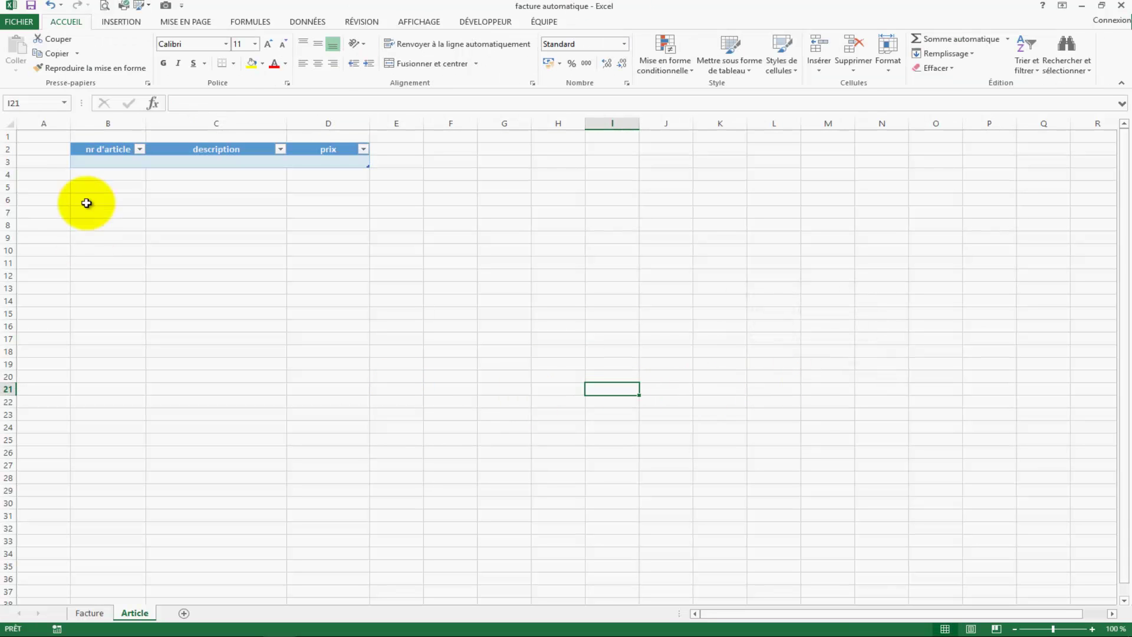
left_click(97, 161)
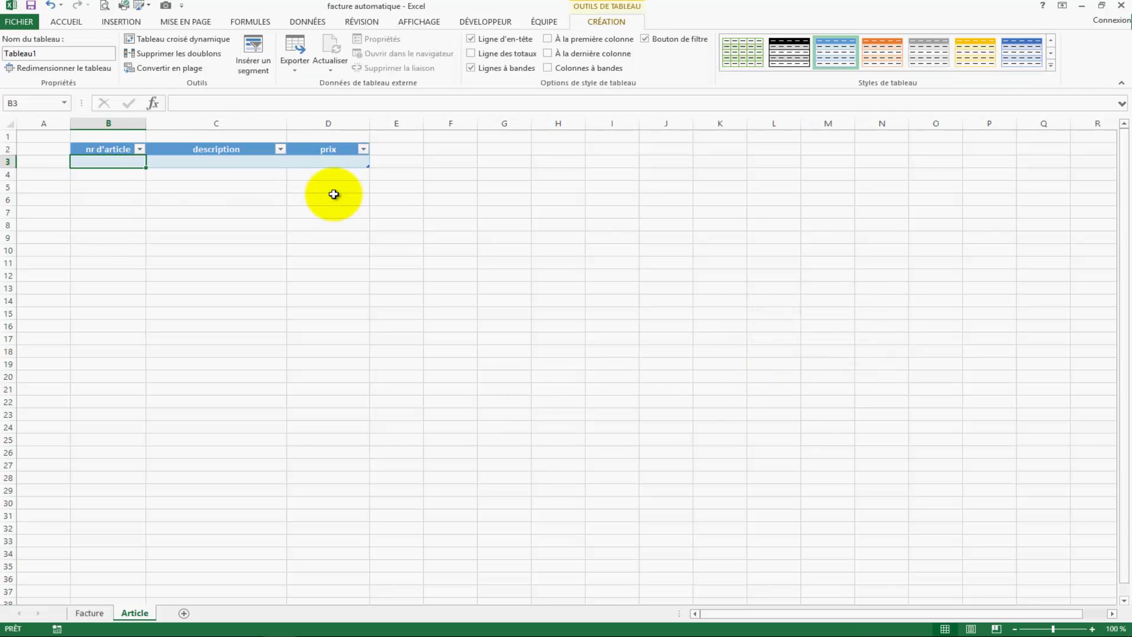
Step: Enter PP00001 chaise at 50 and give the price cells D3:D4 euro Accounting format
type("PP00001")
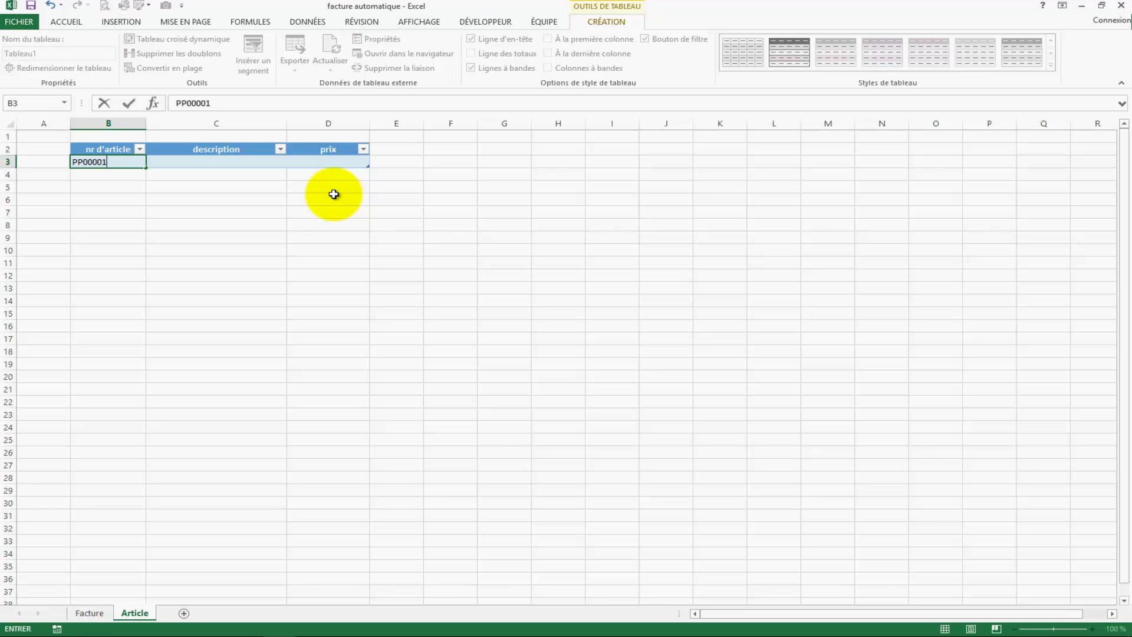
key("Tab")
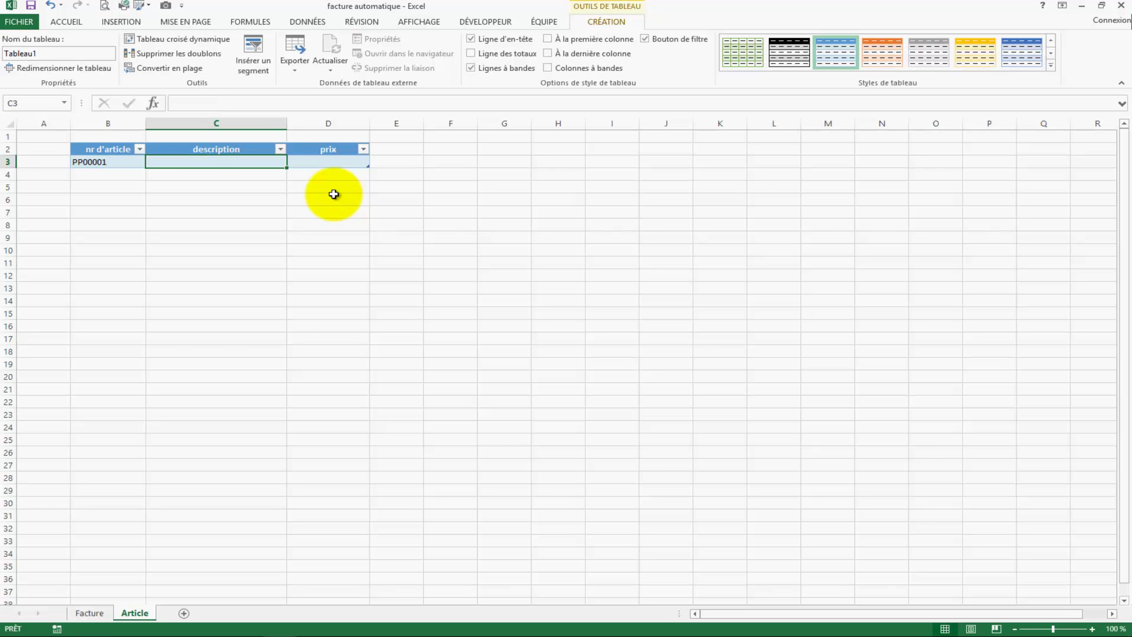
type("chaise")
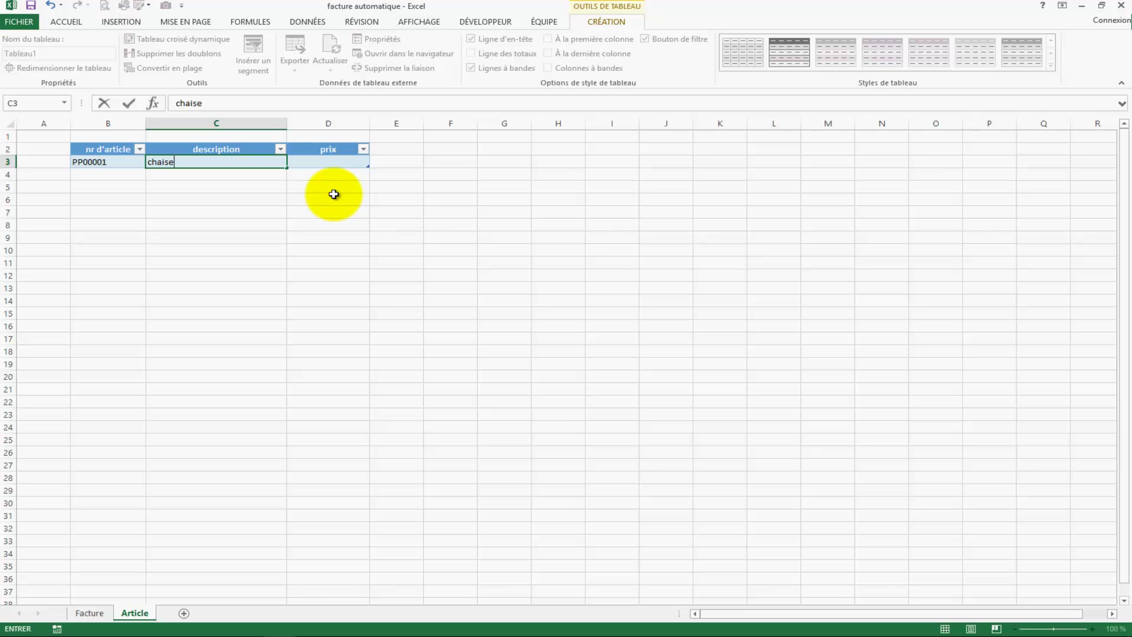
key("Tab")
type("50")
key("Tab")
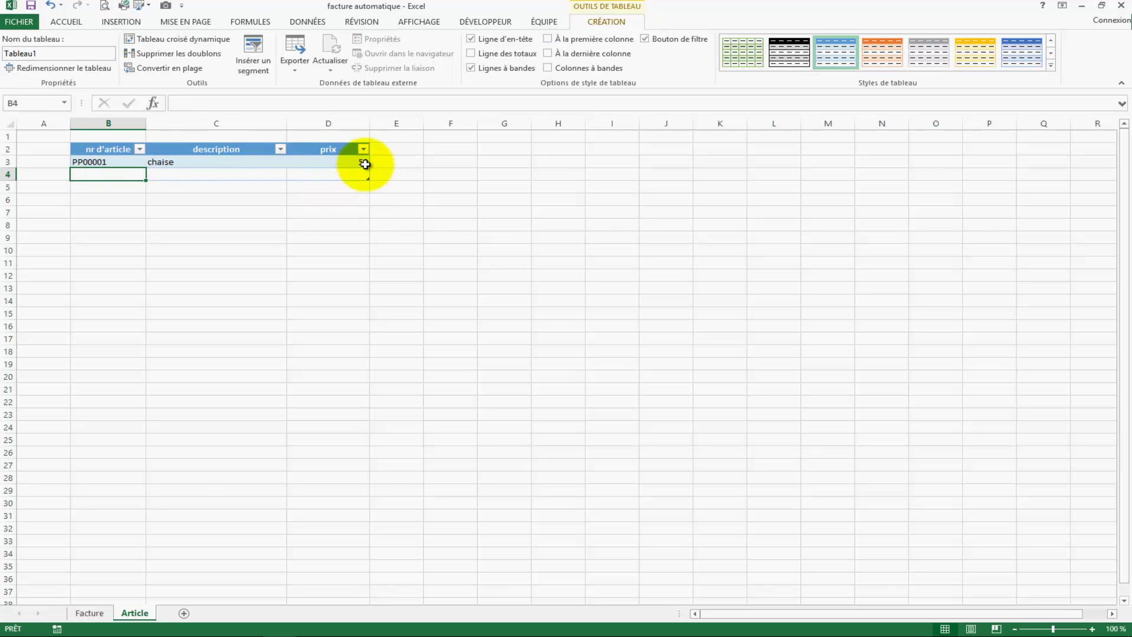
left_click_drag(364, 164, 361, 171)
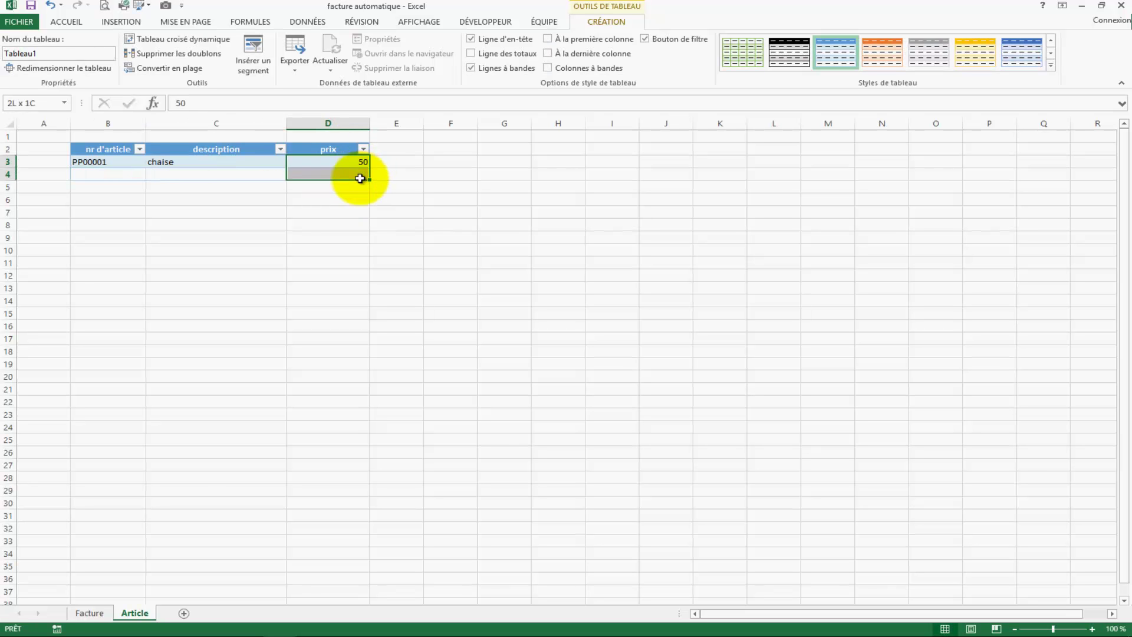
left_click(64, 24)
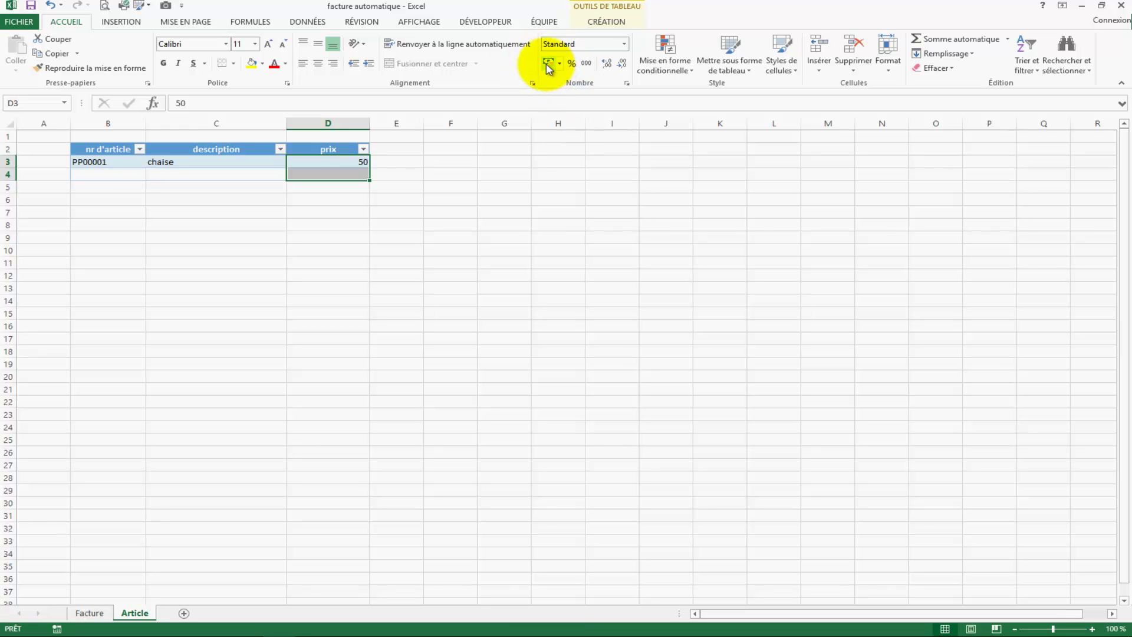
left_click(548, 65)
left_click(485, 235)
Step: Add article PP00002 Table priced at 100,00 €
left_click(112, 175)
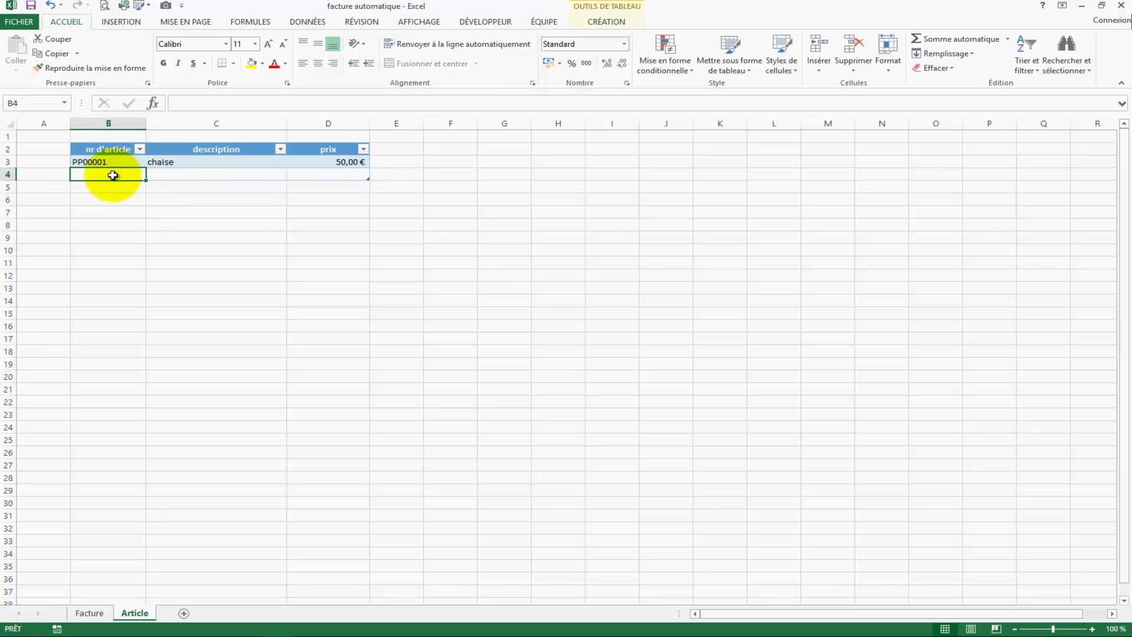
type("PP00001")
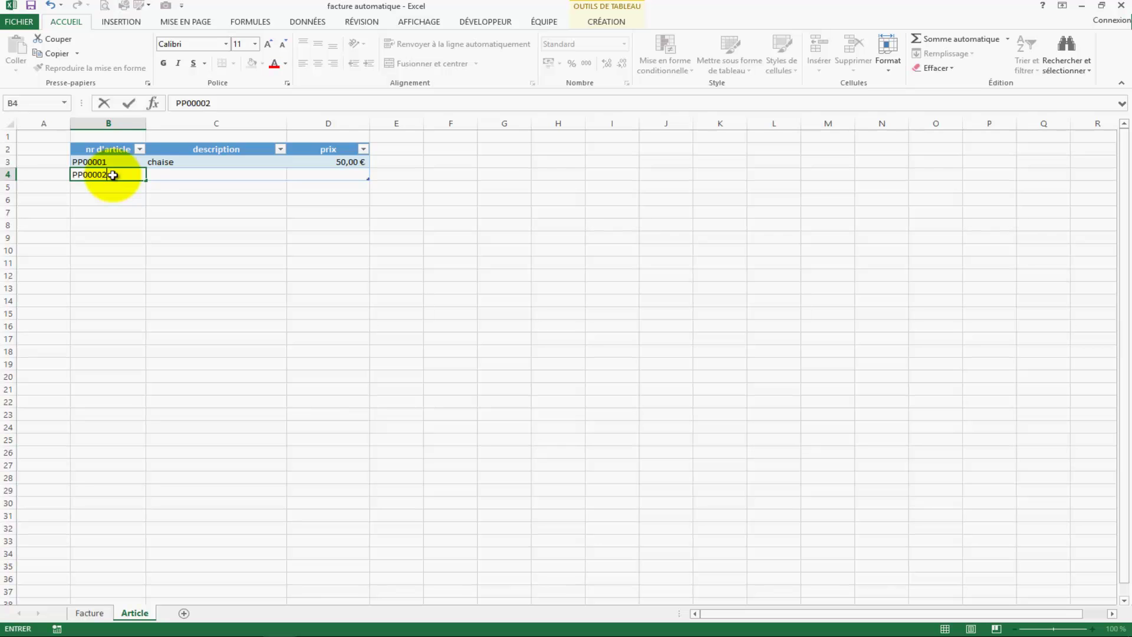
key("Tab")
type("Table")
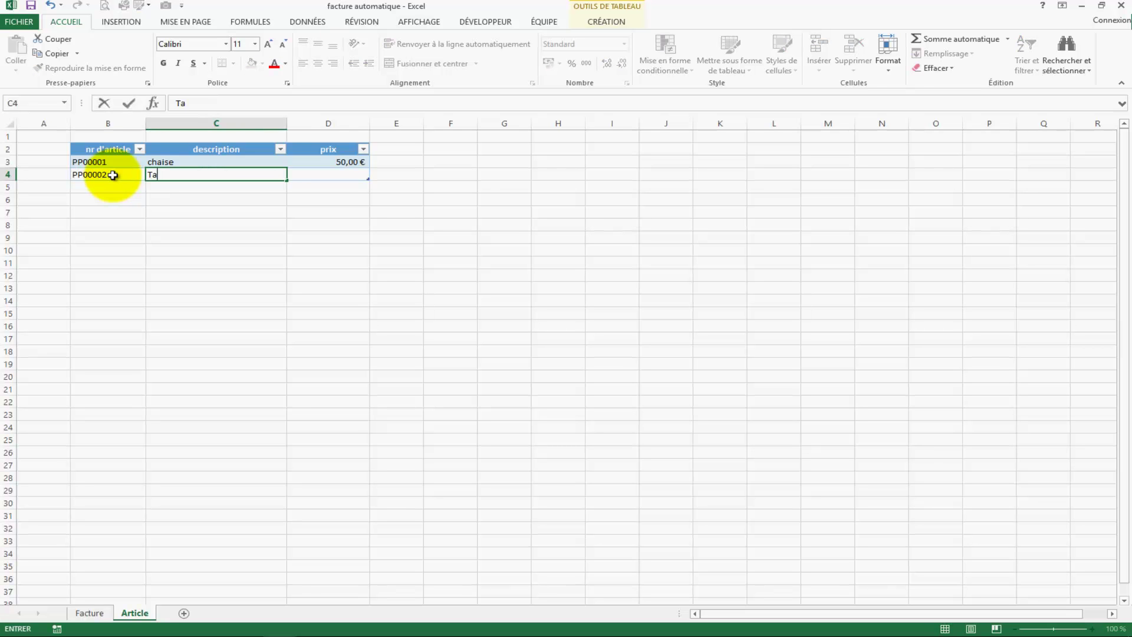
key("Tab")
type("1")
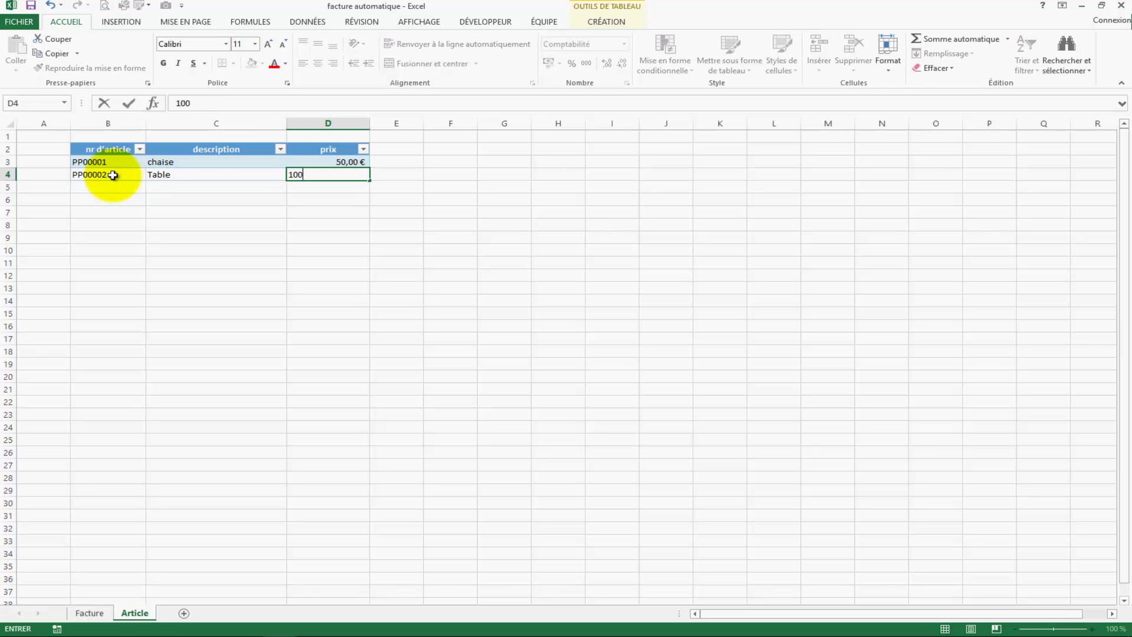
key("Return")
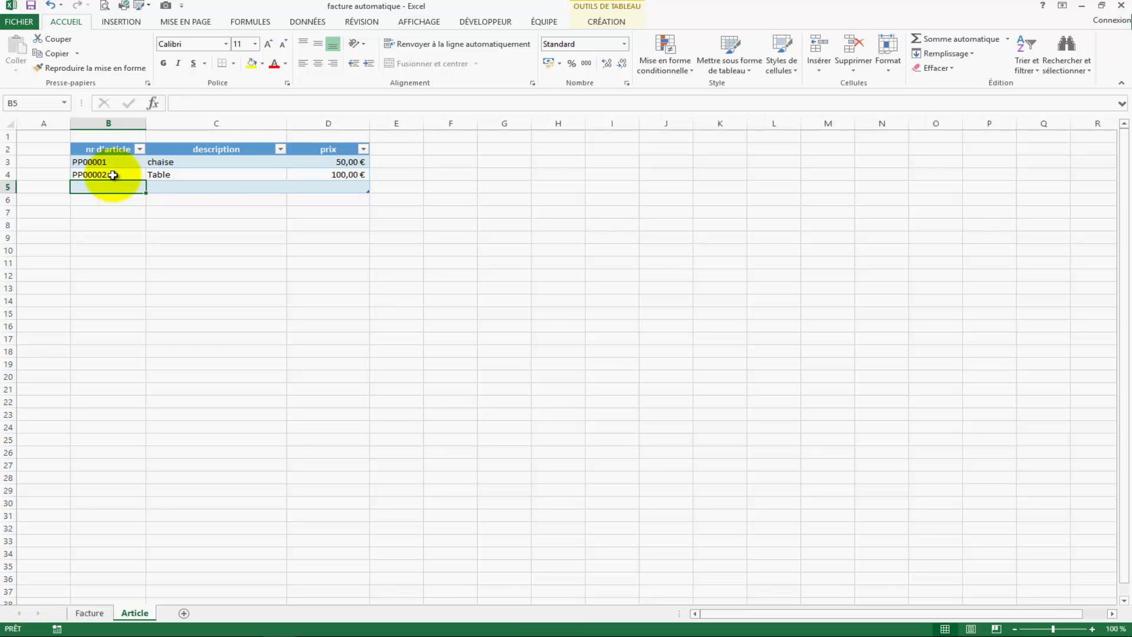
Step: Add article PP00003 Armoire priced at 165,00 €
type("PP00003")
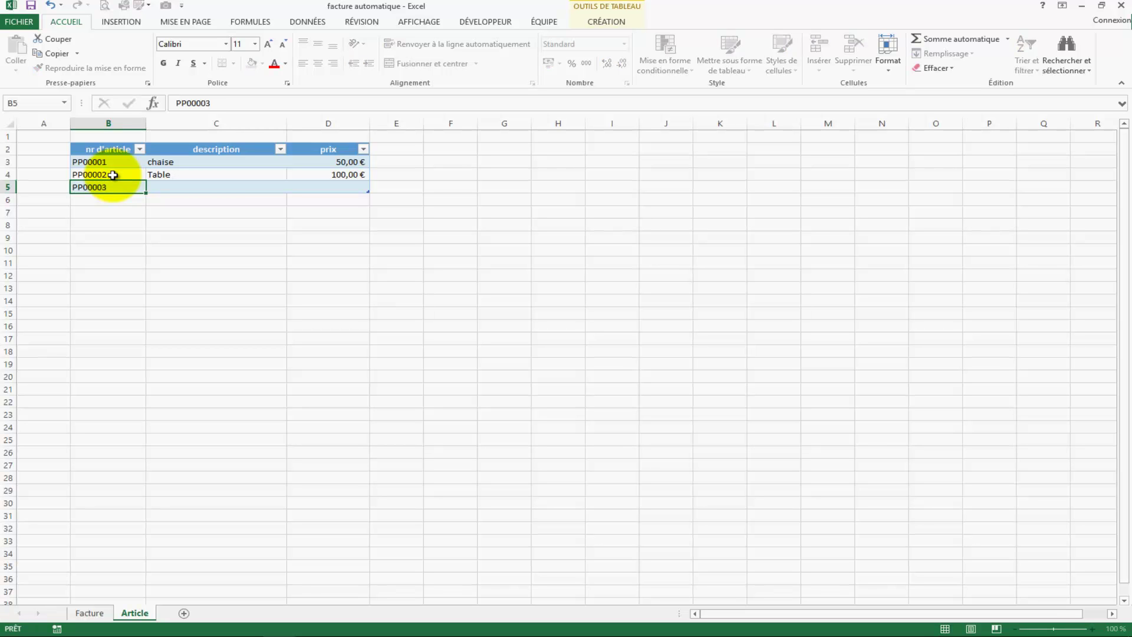
key("Tab")
type("A")
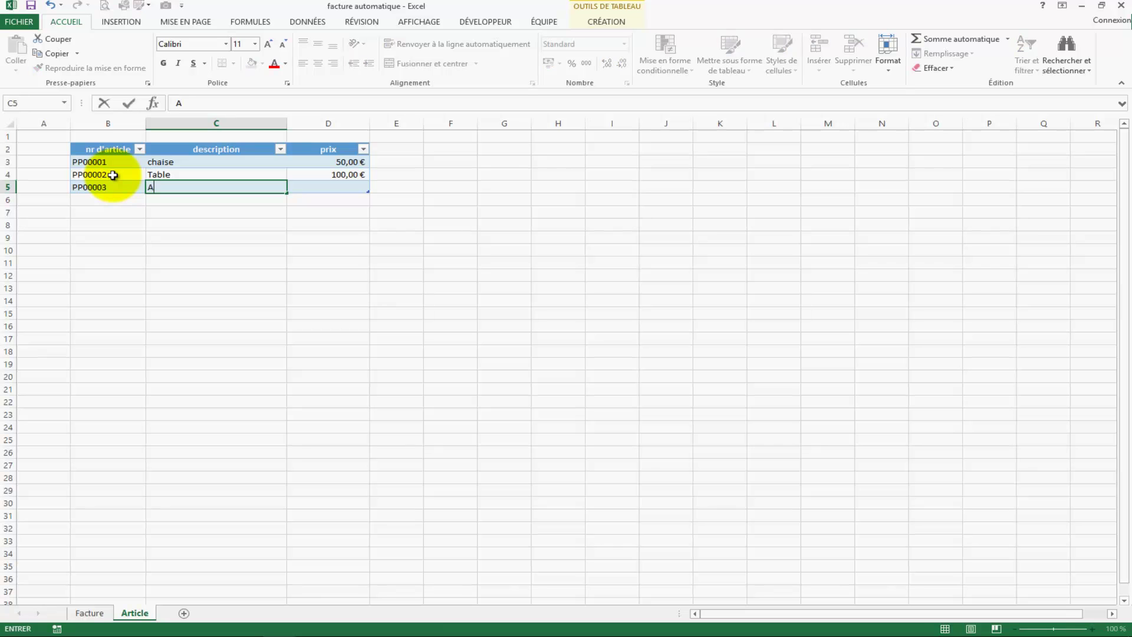
type("rmoire")
key("Tab")
type("1")
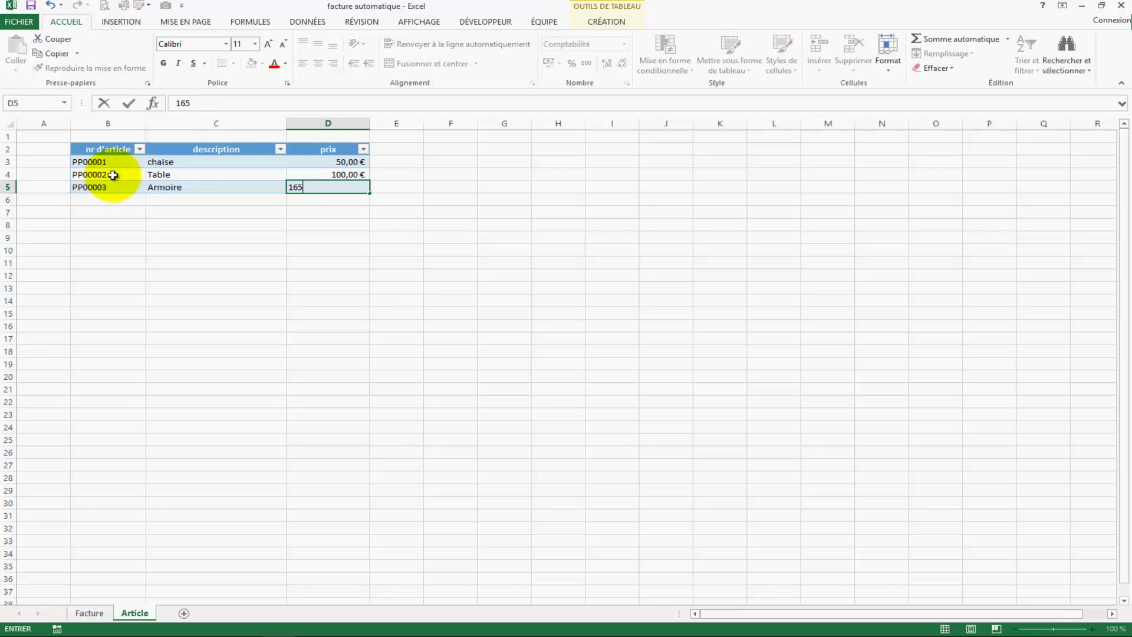
key("Return")
key("Up")
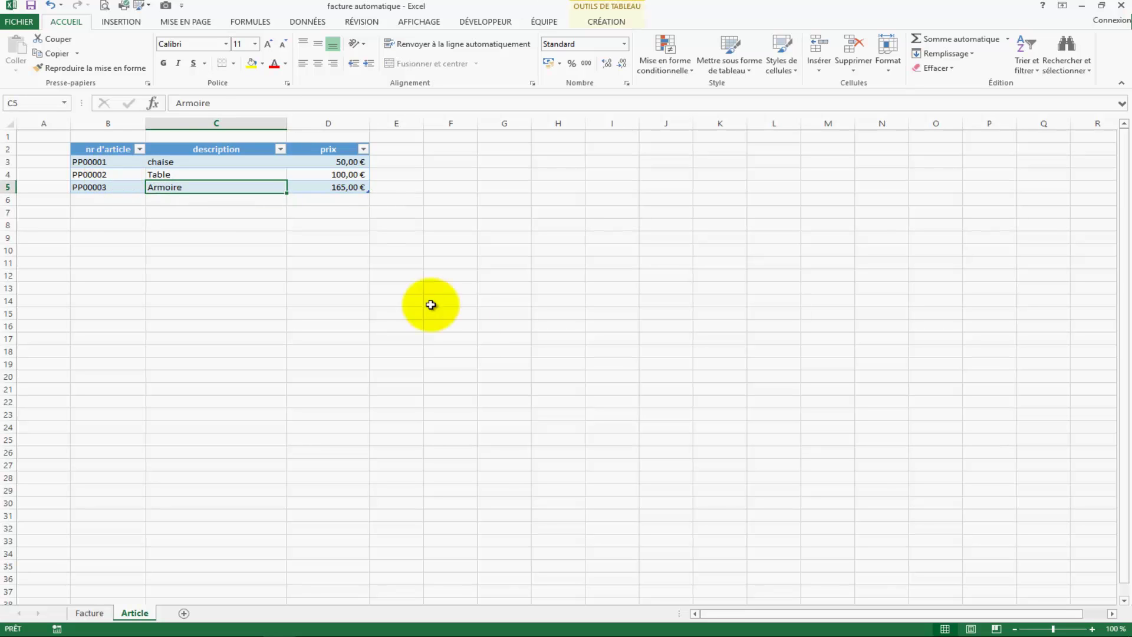
left_click(437, 325)
Step: Select the three article numbers on the Article sheet and name the range in the Name Box
left_click_drag(86, 164, 134, 185)
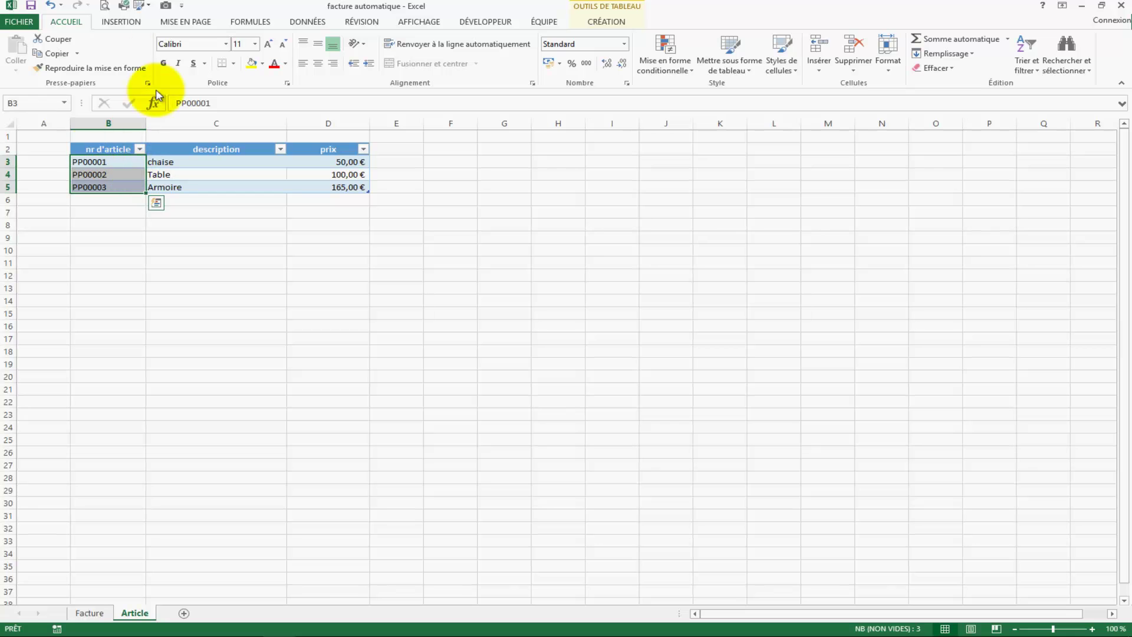
left_click(37, 105)
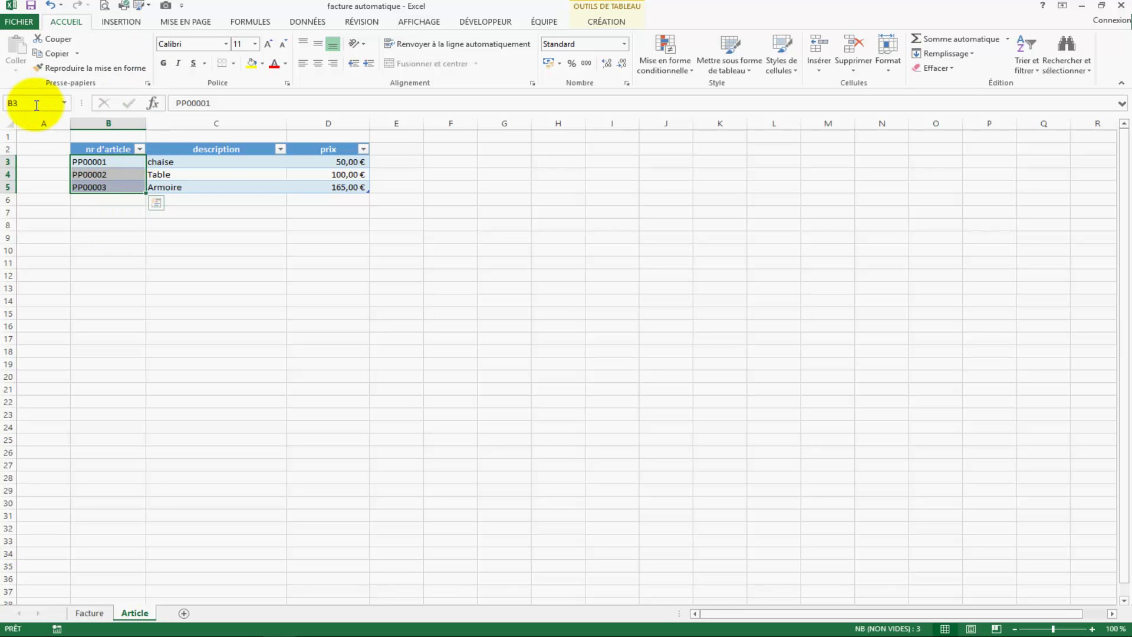
left_click(336, 411)
Step: On Facture, give E13:E26 data validation allowing Liste, ready for the source
left_click(89, 613)
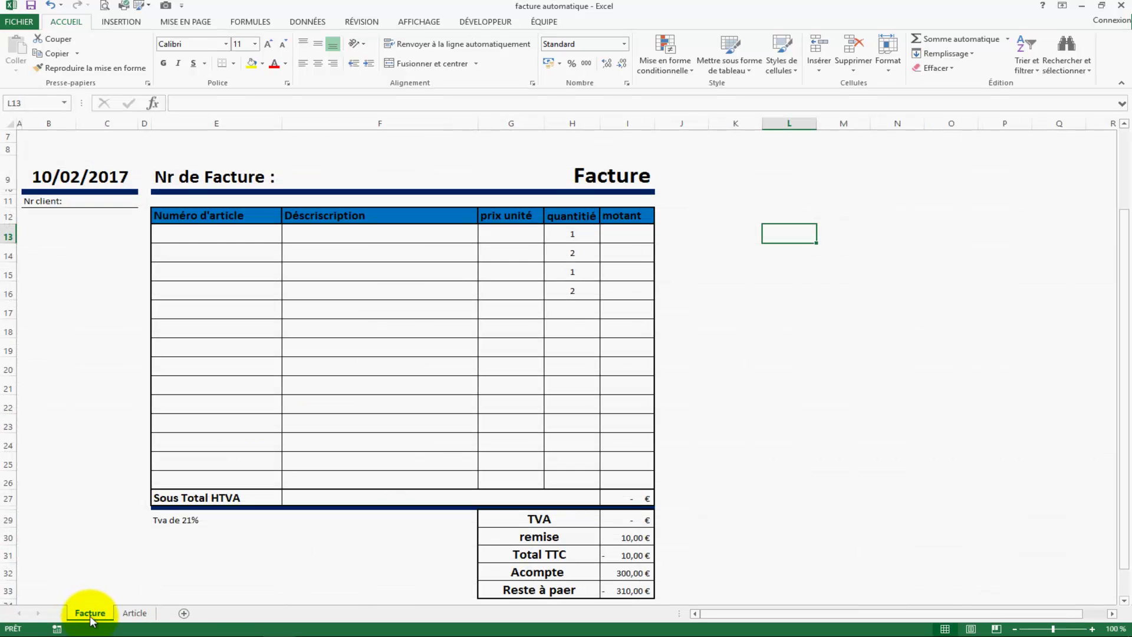
left_click(182, 235)
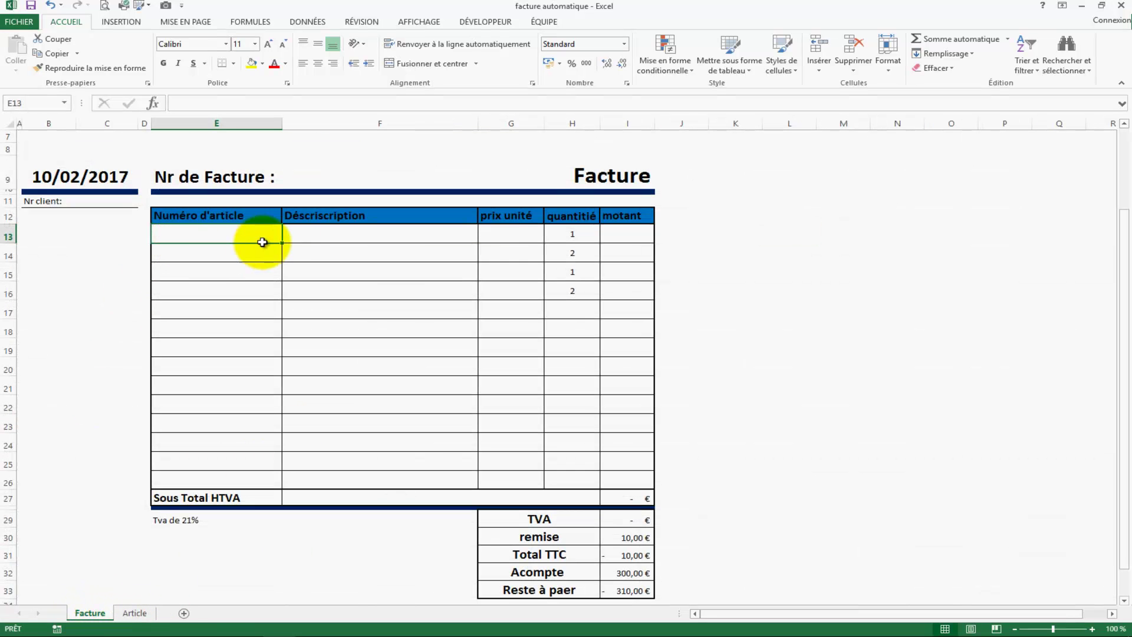
left_click_drag(222, 236, 213, 481)
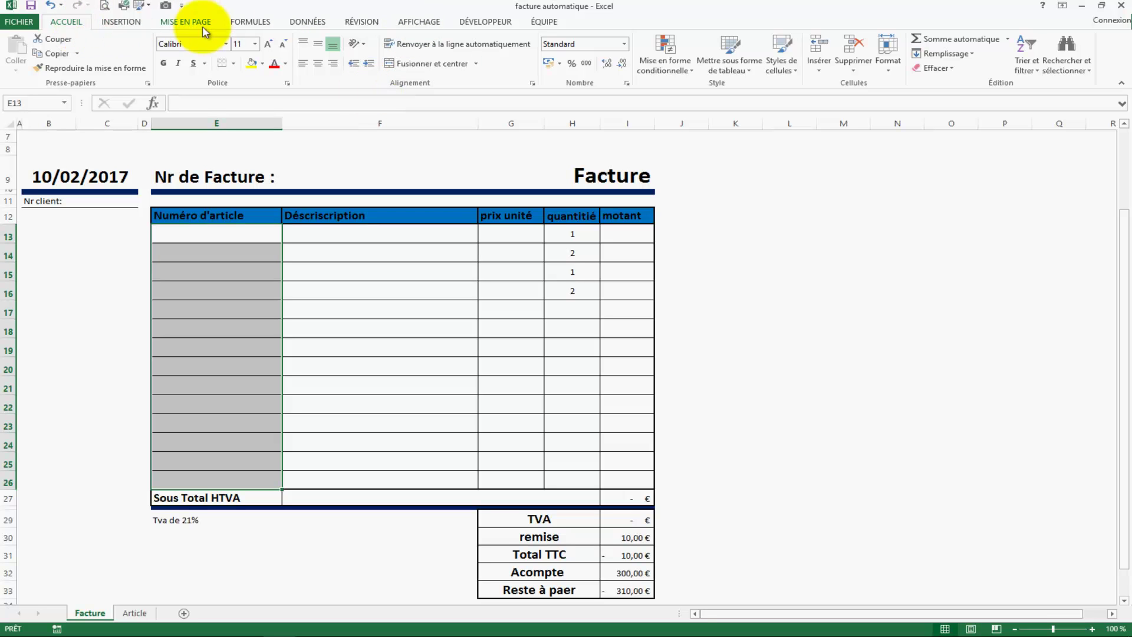
left_click(320, 23)
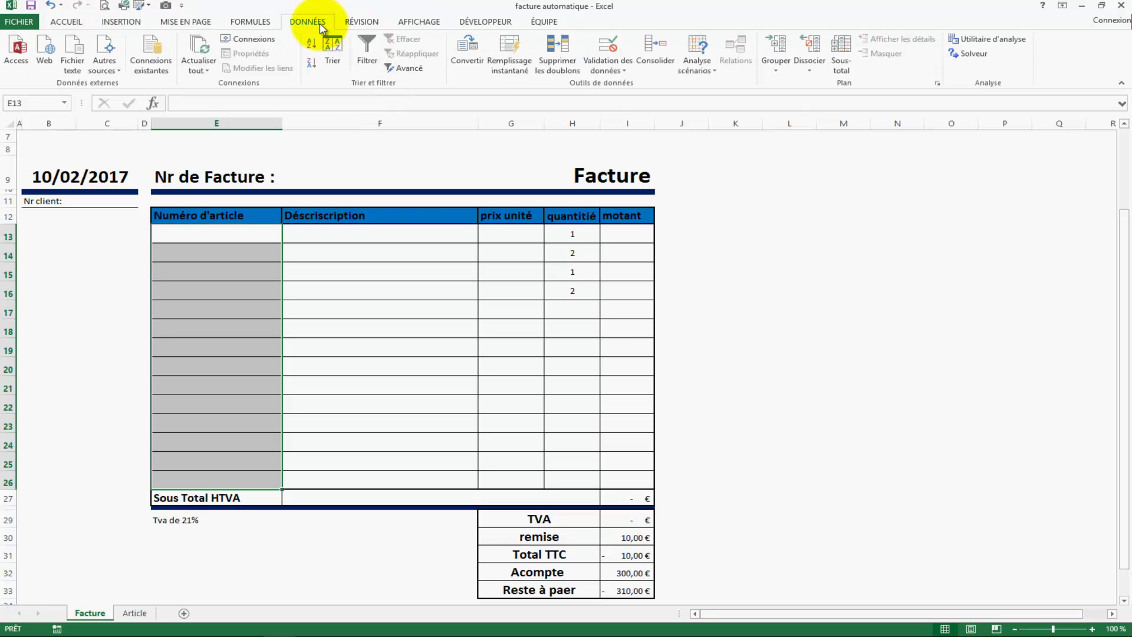
left_click(607, 45)
left_click(786, 302)
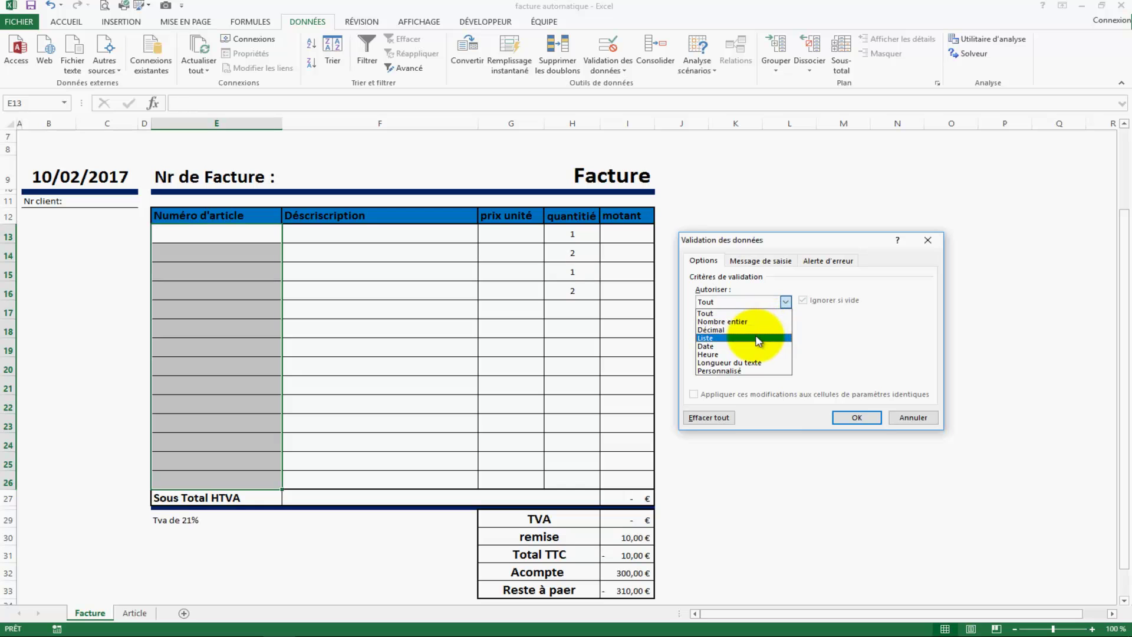
left_click(790, 335)
left_click(812, 353)
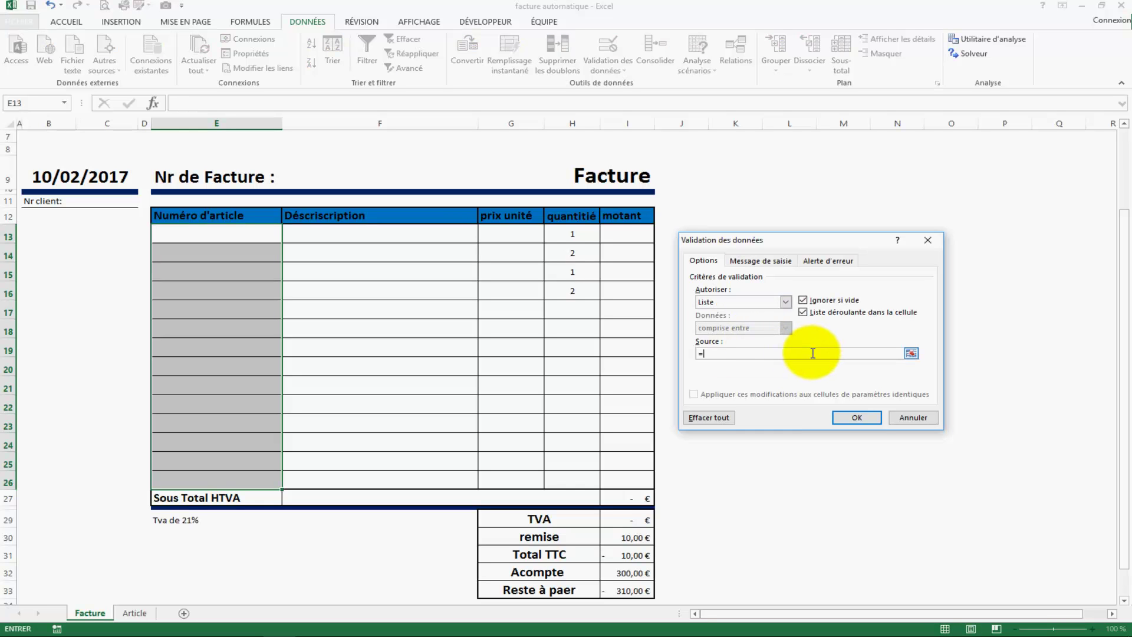
Step: Use =article as the list source and pick PP00001 from E13's dropdown
type("=article")
key("Return")
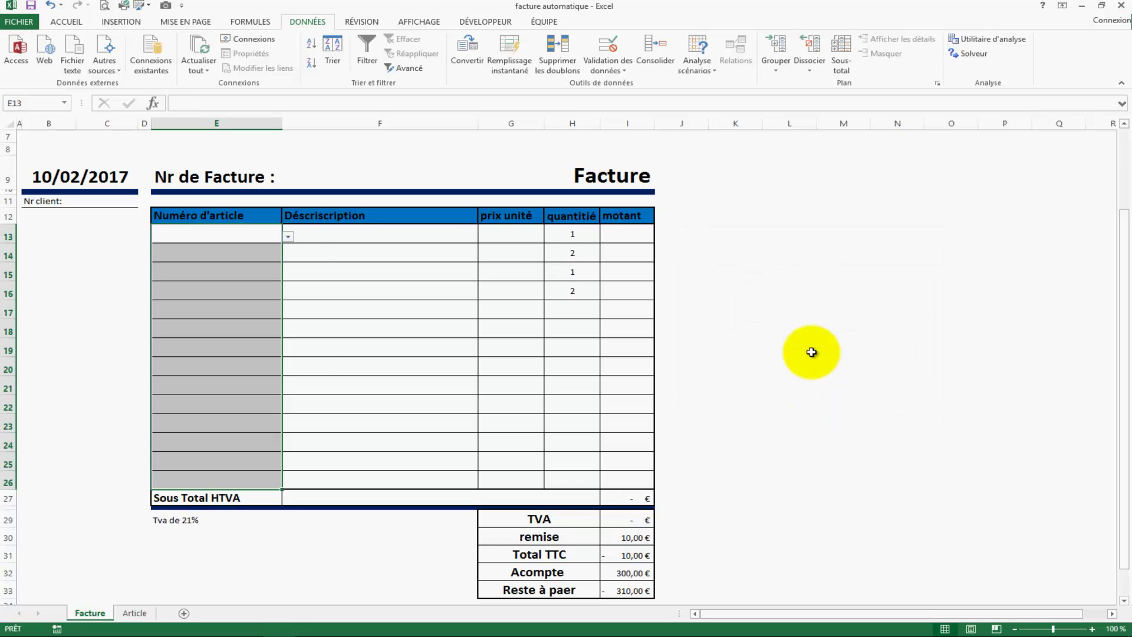
left_click(242, 234)
left_click(287, 237)
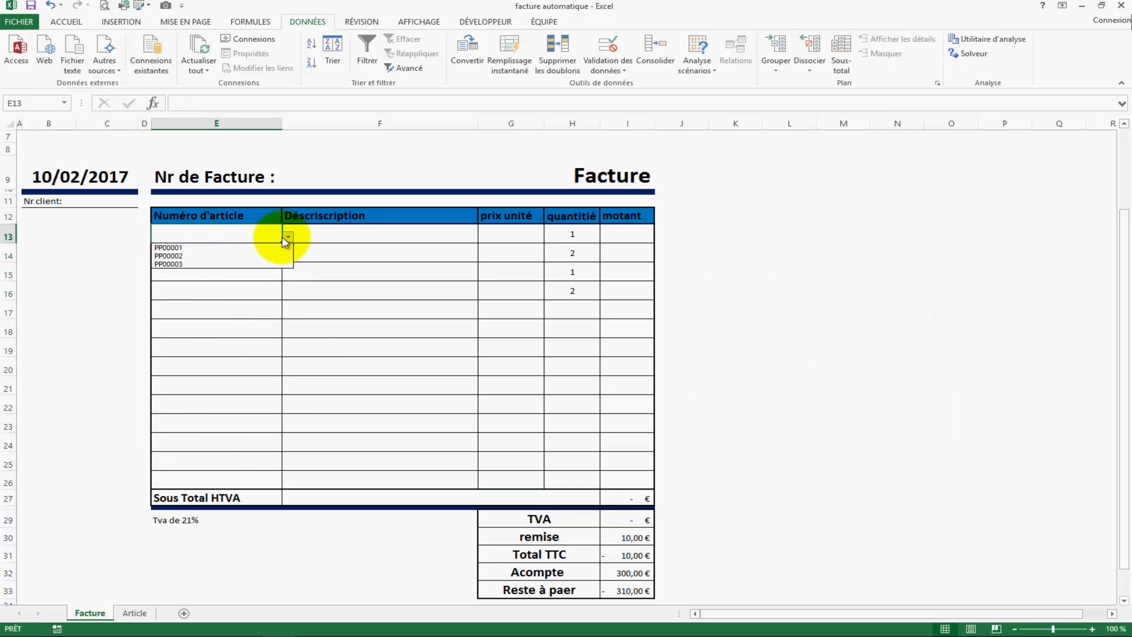
left_click(246, 247)
left_click(288, 291)
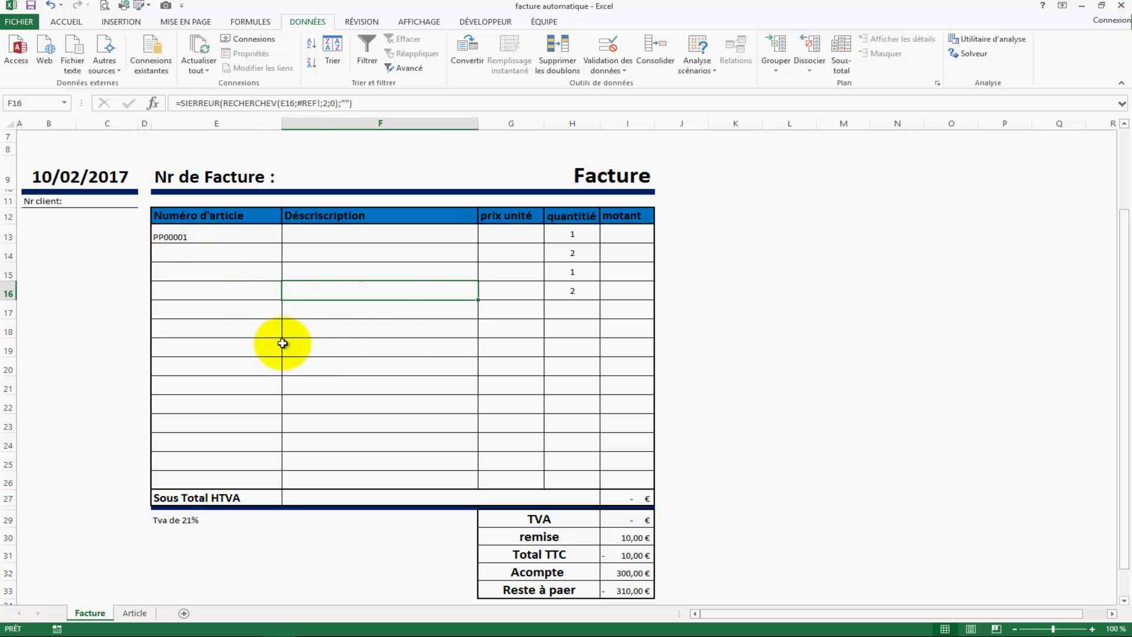
Step: Set the invoice's article number cells to font size 14
left_click_drag(241, 236, 245, 477)
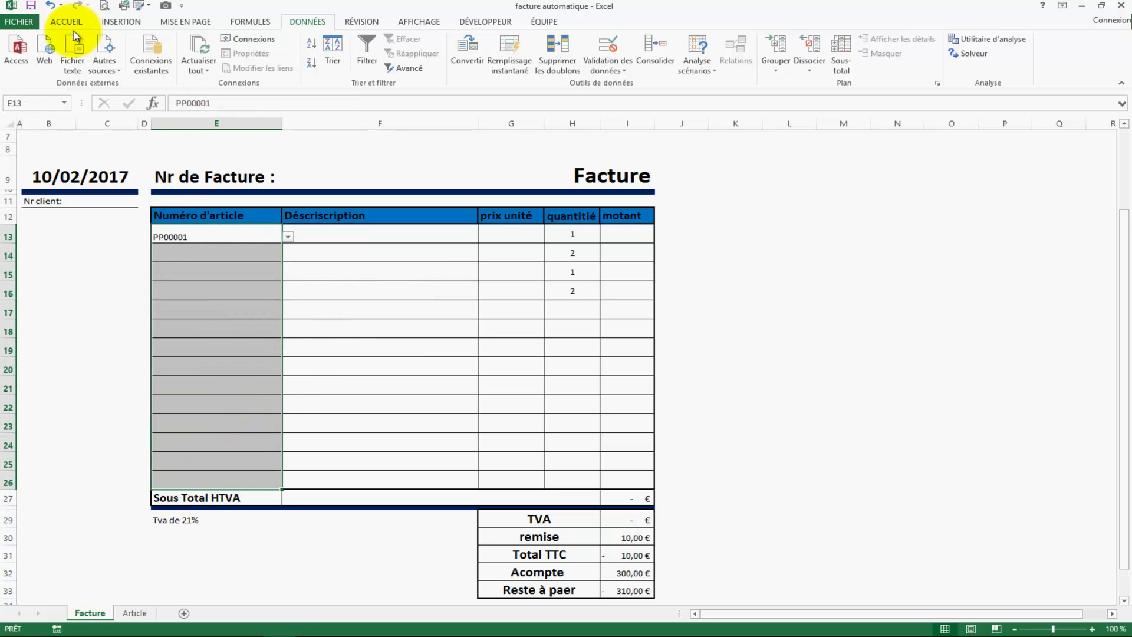
left_click(67, 21)
left_click(255, 44)
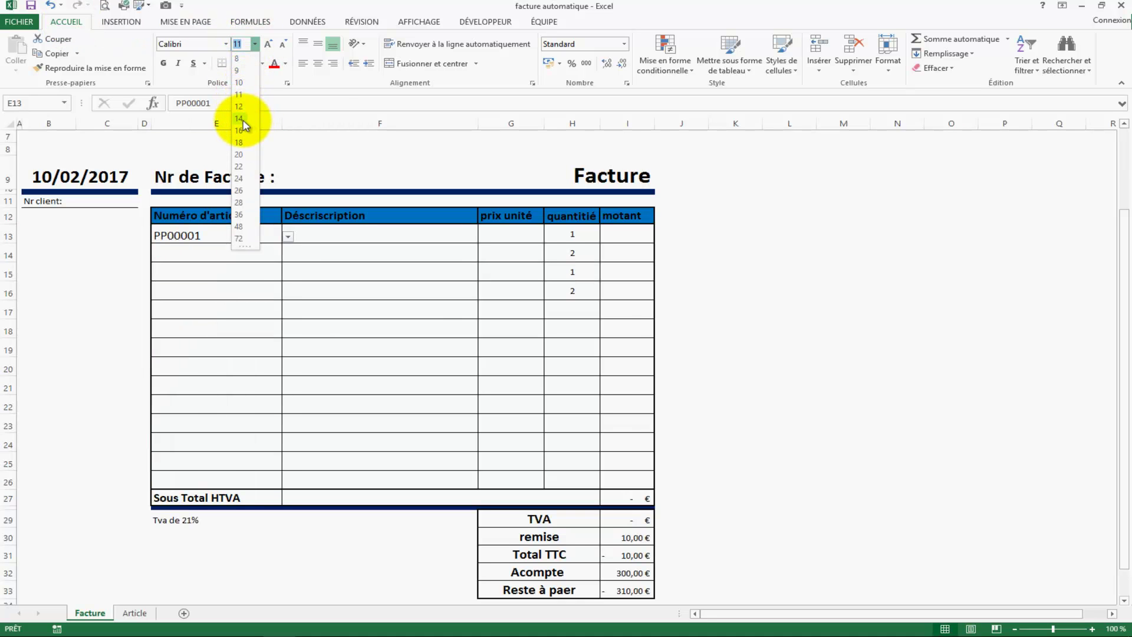
left_click(314, 371)
left_click(364, 243)
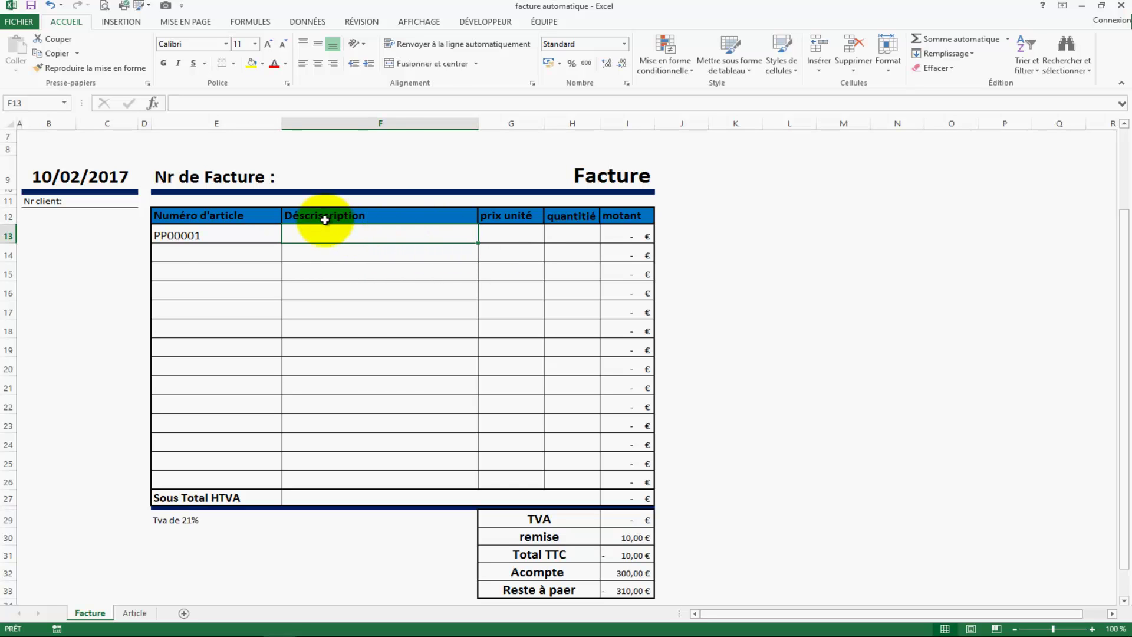
left_click(177, 236)
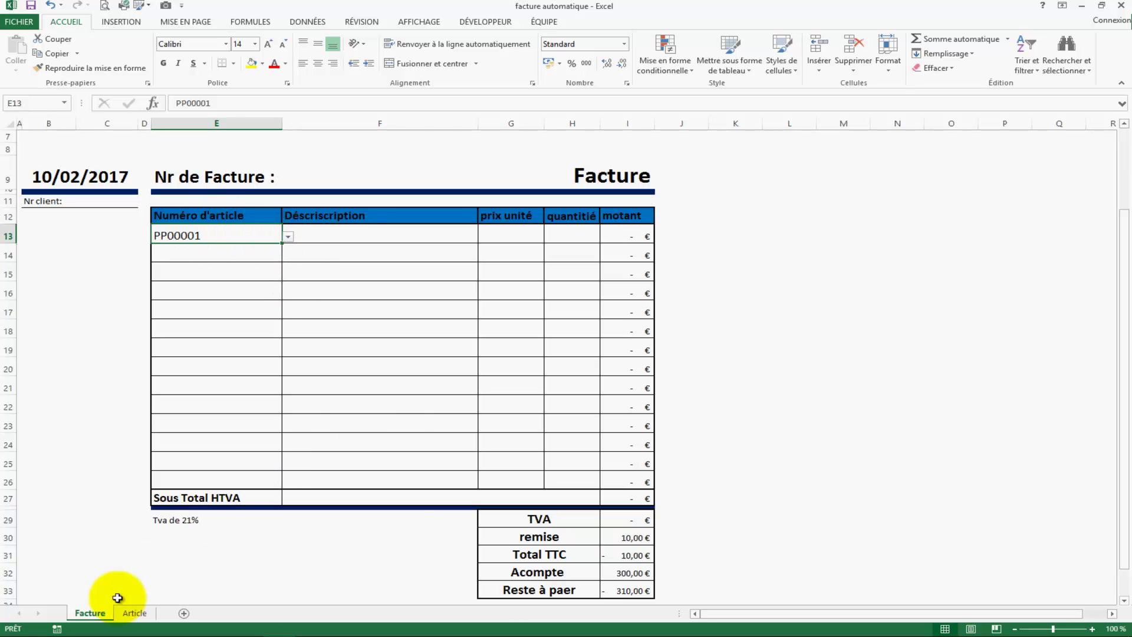
Step: Review the article numbers on the Article sheet, then return to Facture
left_click(134, 612)
left_click_drag(105, 153, 102, 178)
left_click(103, 187)
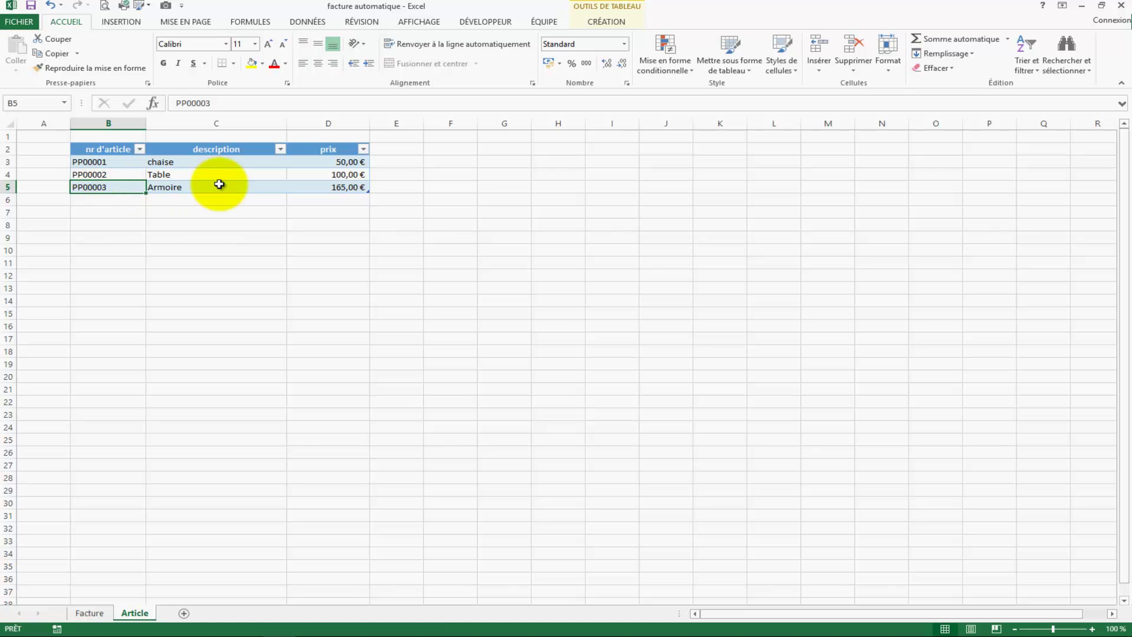
left_click(89, 612)
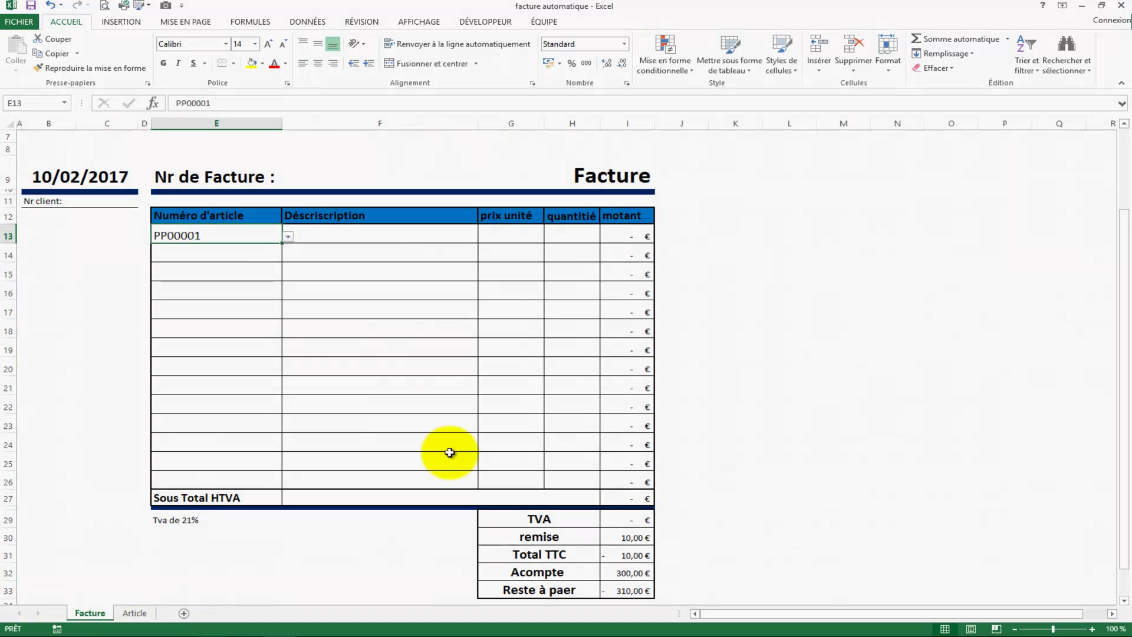
Step: Enter =RECHERCHEV(E13;Tableau1;2;0) in F13 to fetch the article description
left_click(319, 236)
type("=")
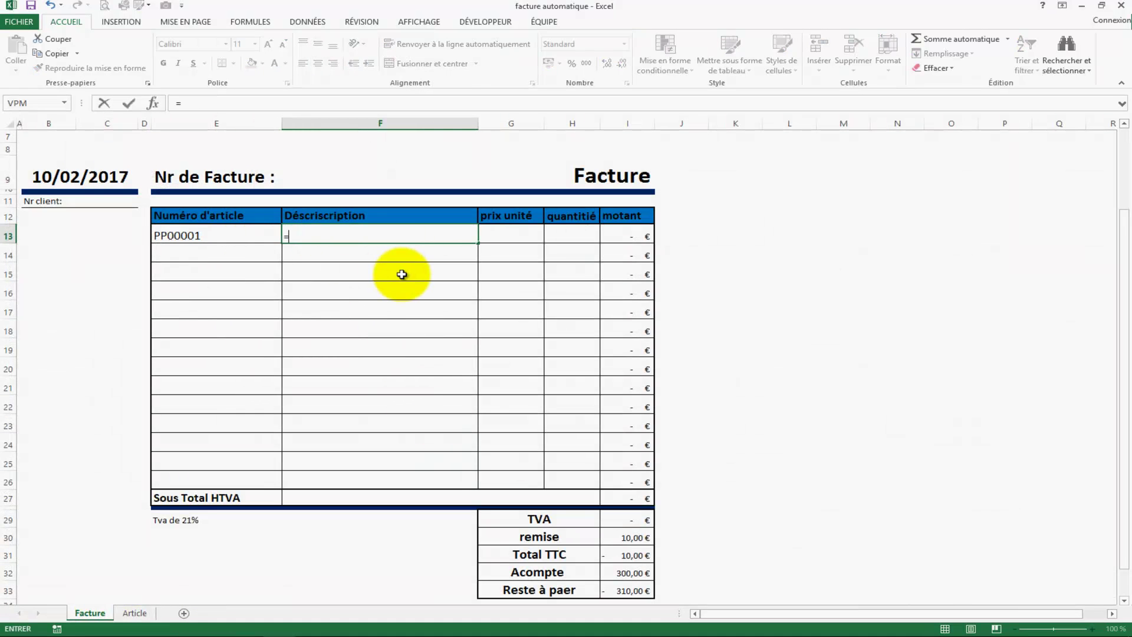
type("recher")
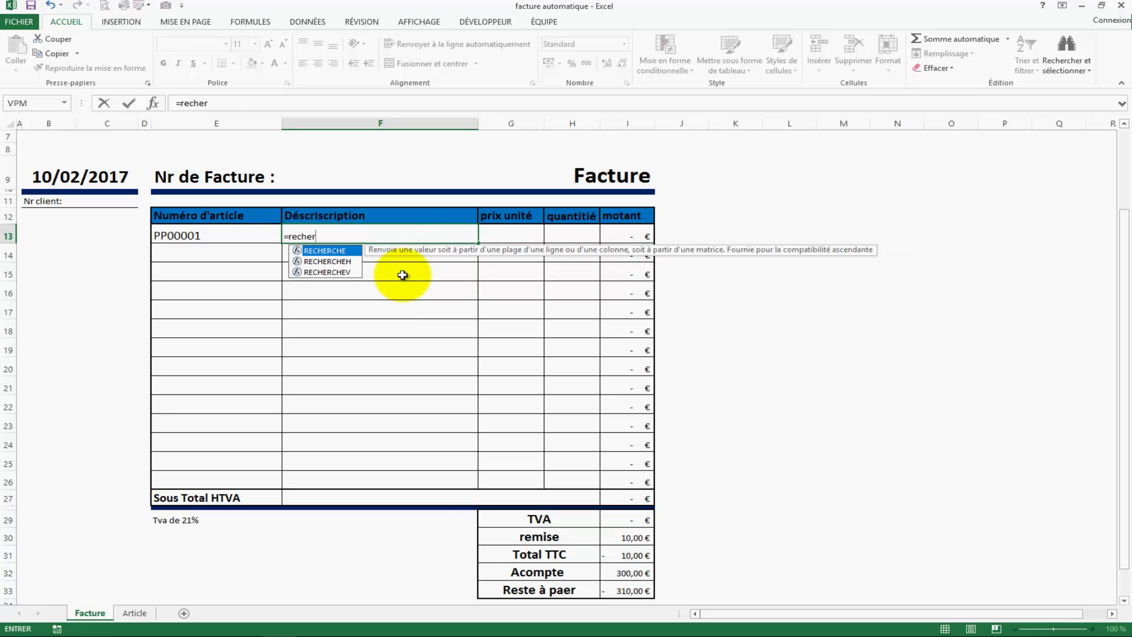
key("Down")
key("Down")
key("Tab")
left_click(212, 234)
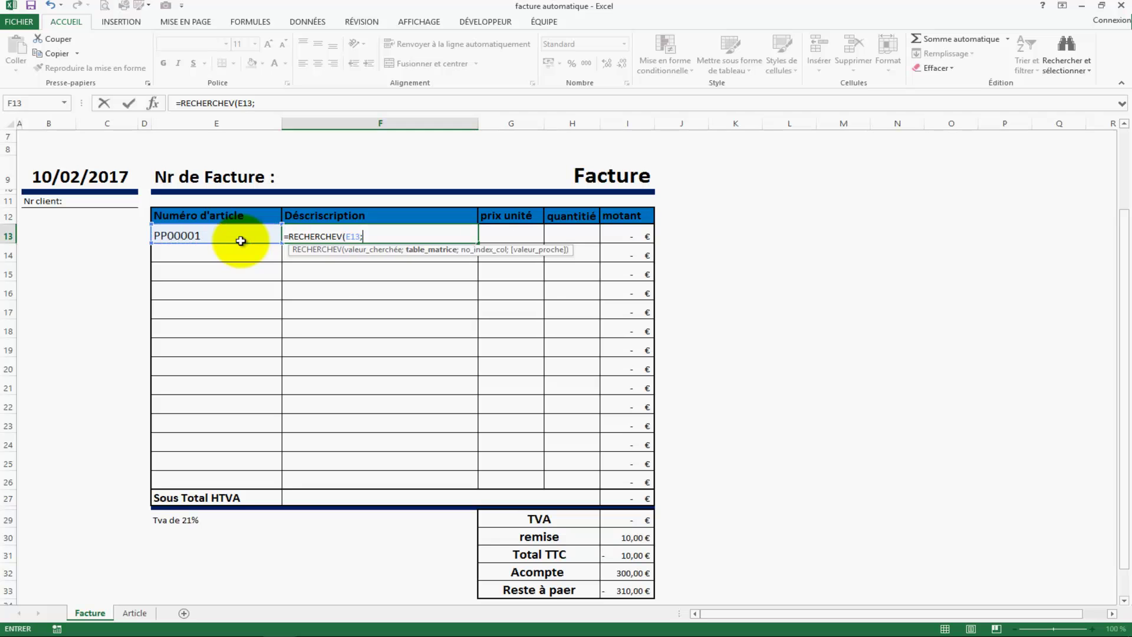
left_click(133, 613)
left_click_drag(98, 164, 351, 194)
type(";")
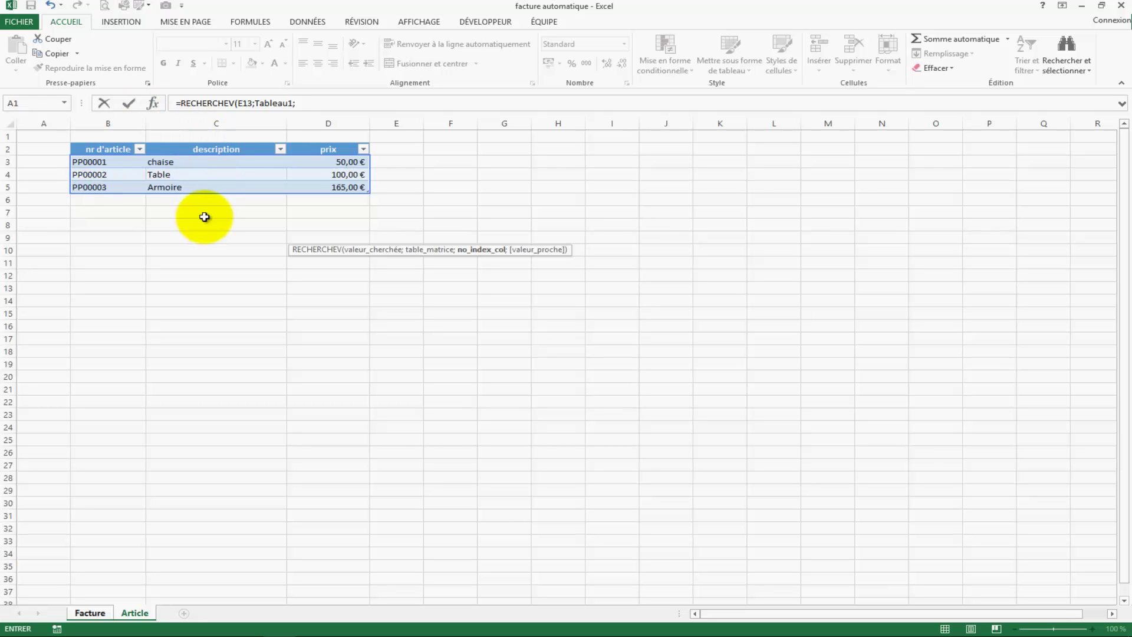
type(";0")
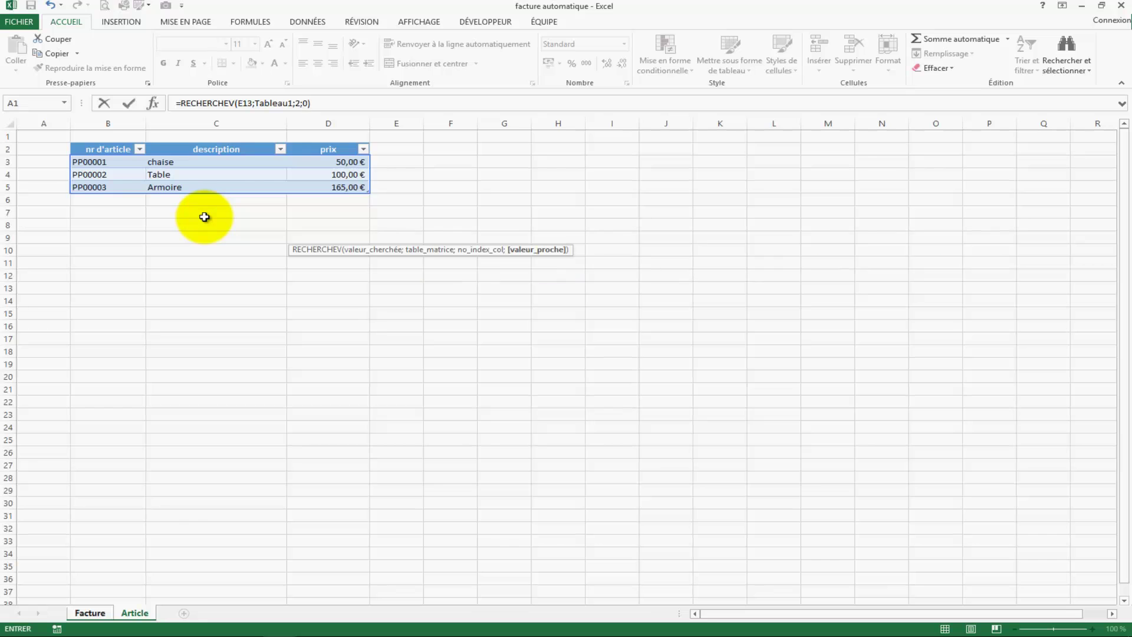
key("Return")
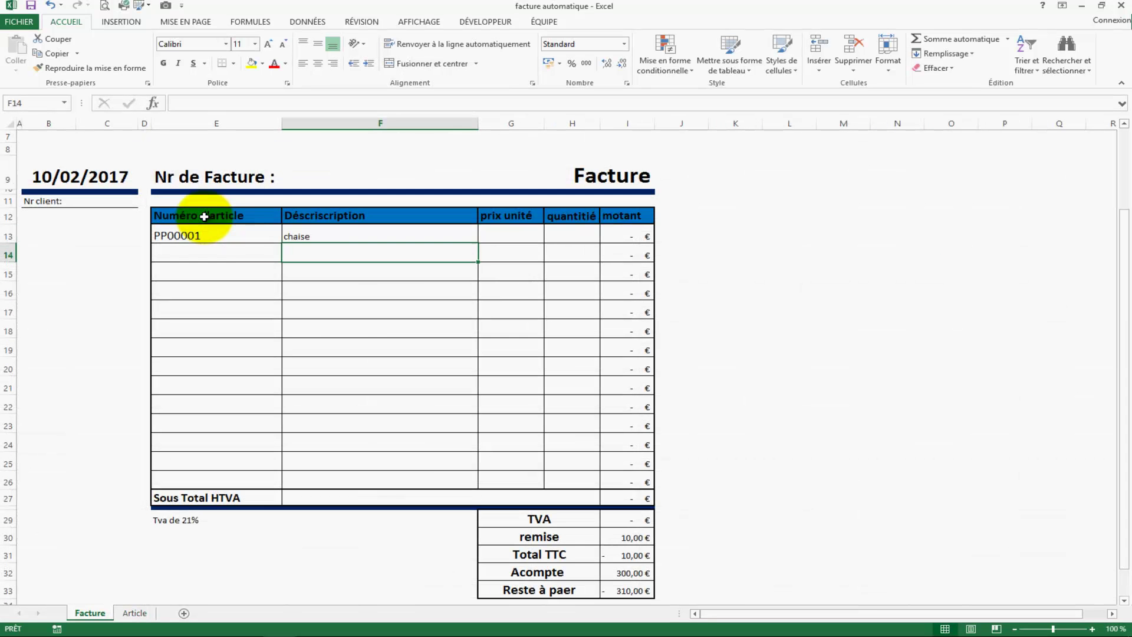
Step: Test the lookup with PP00002 and PP00003 in E13, then fill F13 down to F26
left_click(367, 323)
left_click(332, 237)
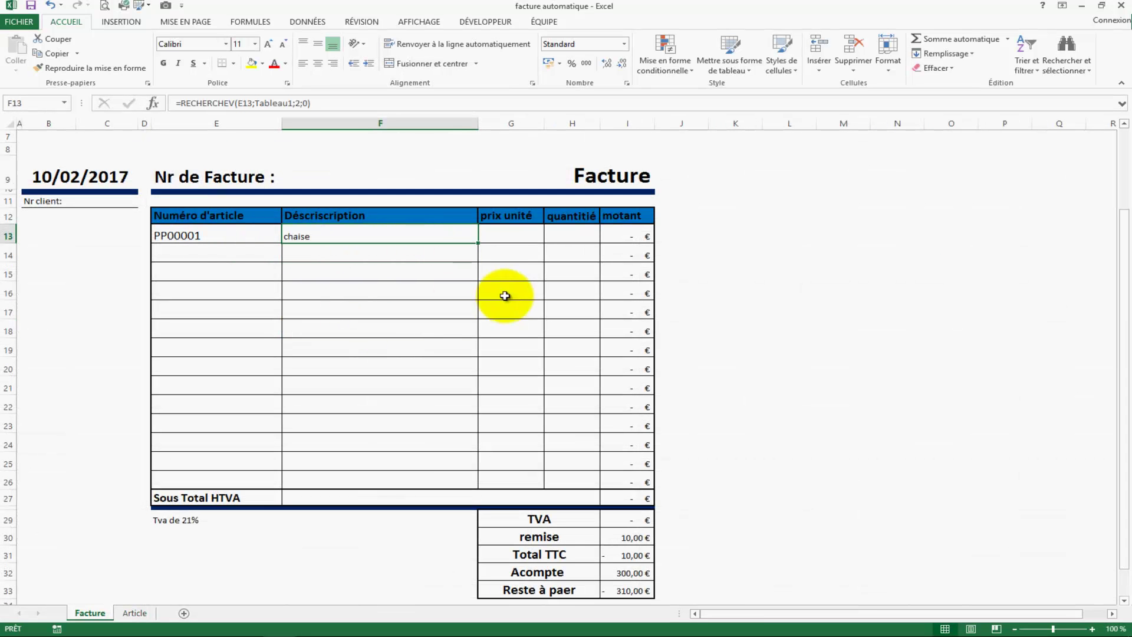
left_click(256, 236)
left_click(288, 236)
left_click(248, 262)
left_click(321, 254)
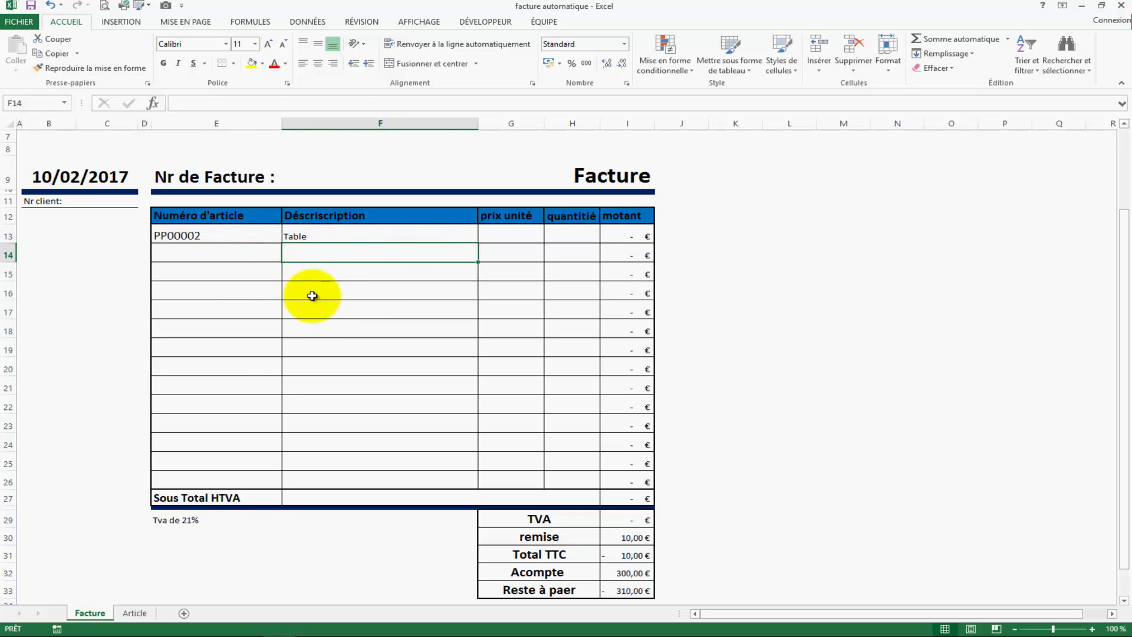
left_click(233, 236)
left_click(288, 237)
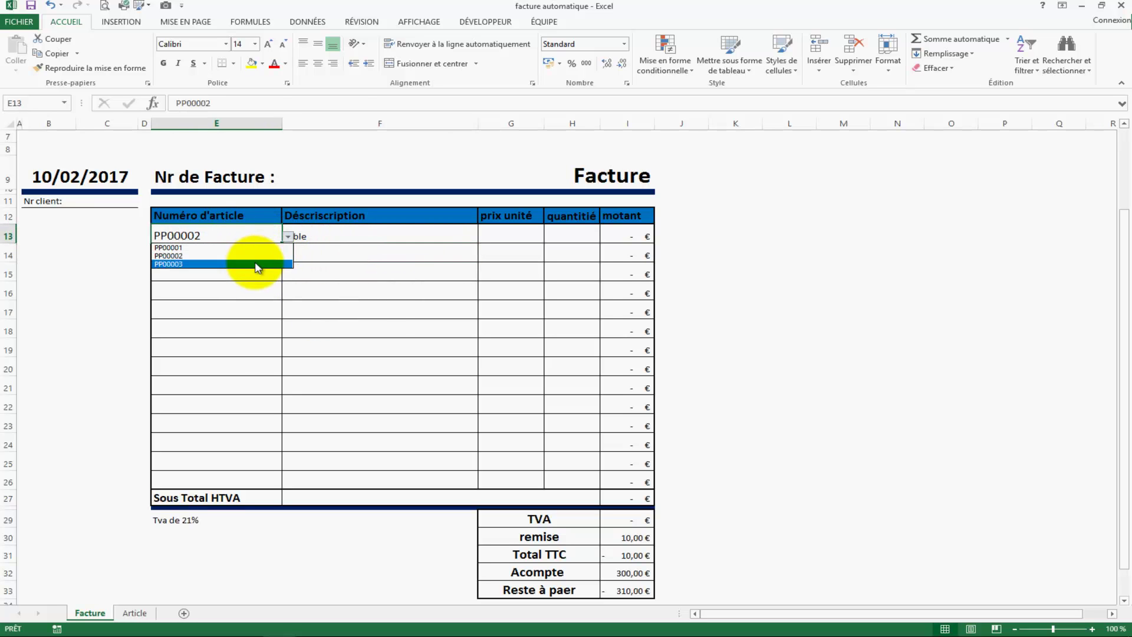
left_click(255, 264)
left_click(376, 303)
left_click(412, 273)
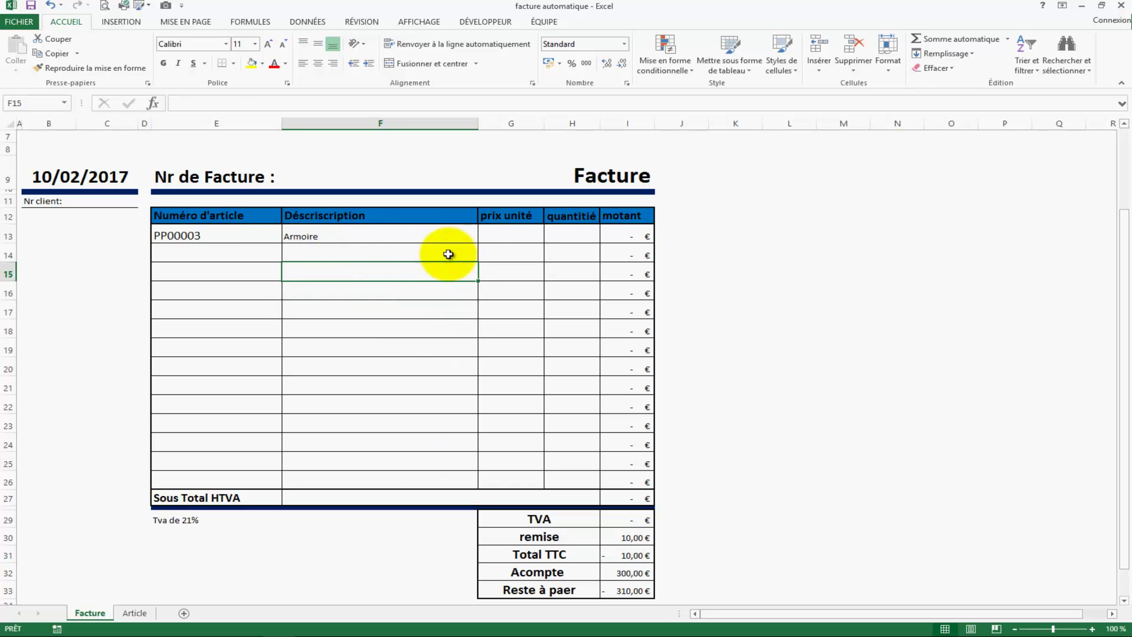
left_click(459, 237)
double_click(478, 243)
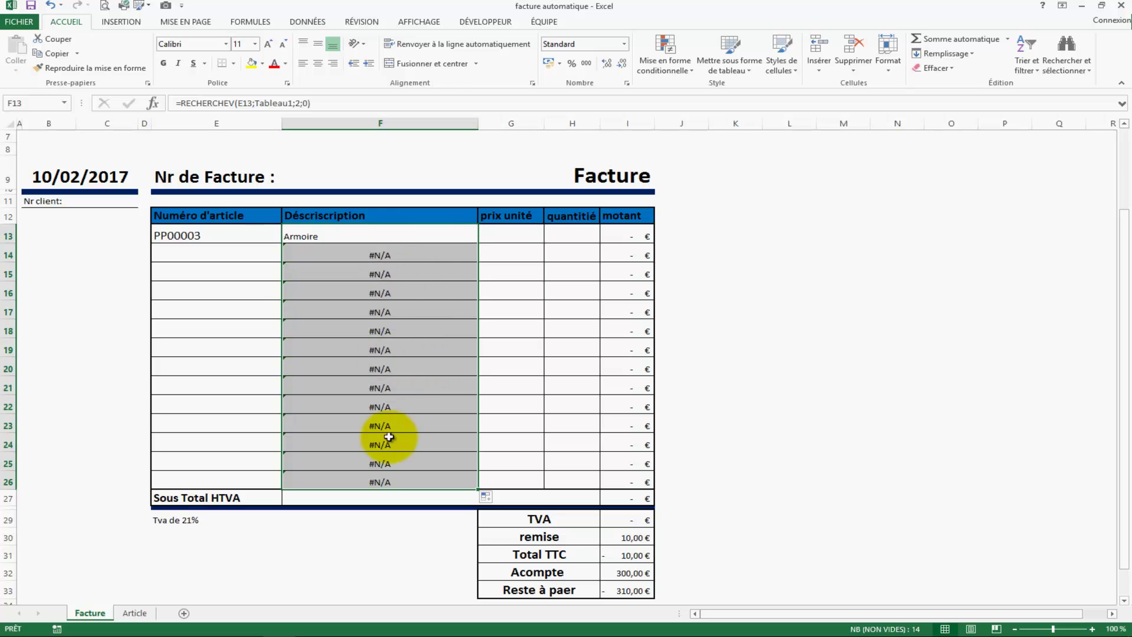
Step: Change F13 to =SIERREUR(RECHERCHEV(E13;Tableau1;2;0);"") and fill it down to F26
left_click(145, 347)
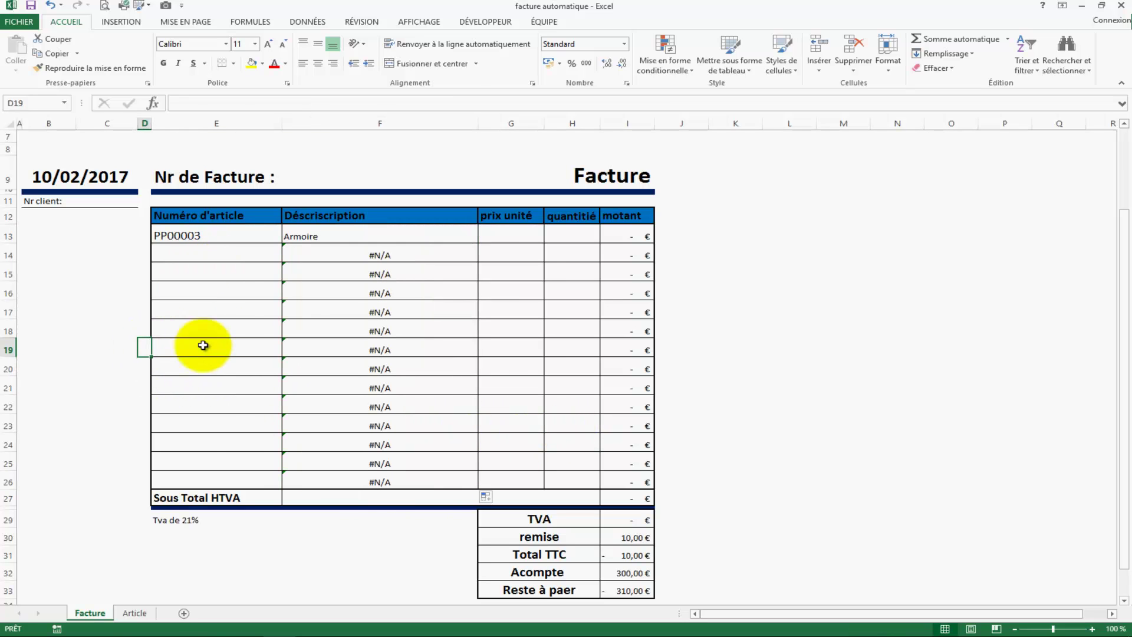
left_click(303, 347)
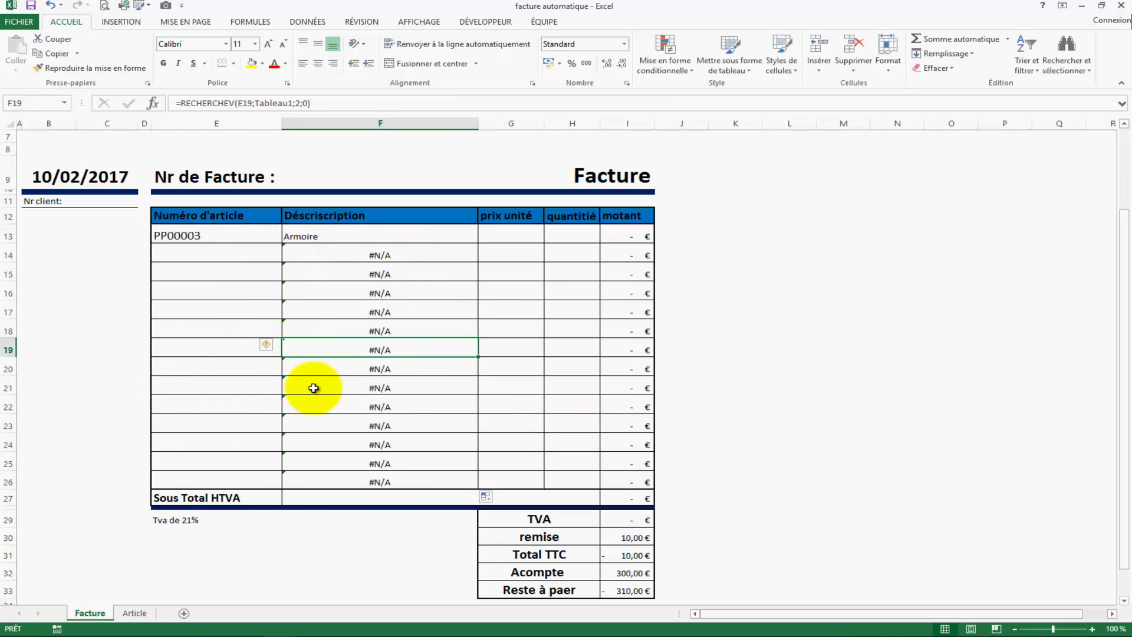
left_click(324, 234)
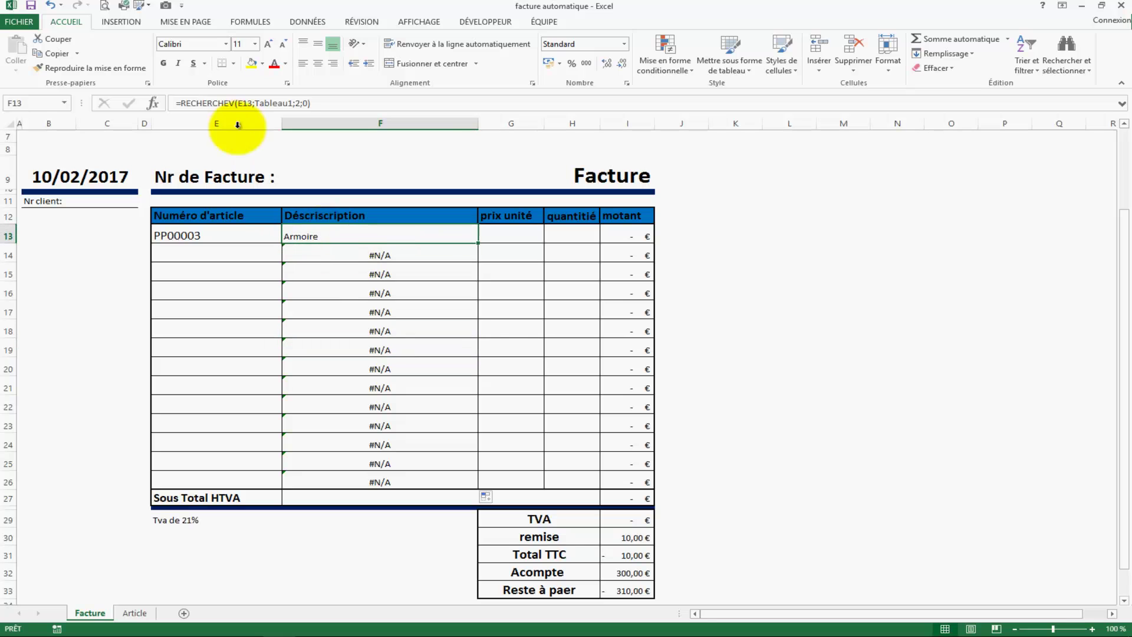
left_click(183, 103)
type("sierreur(")
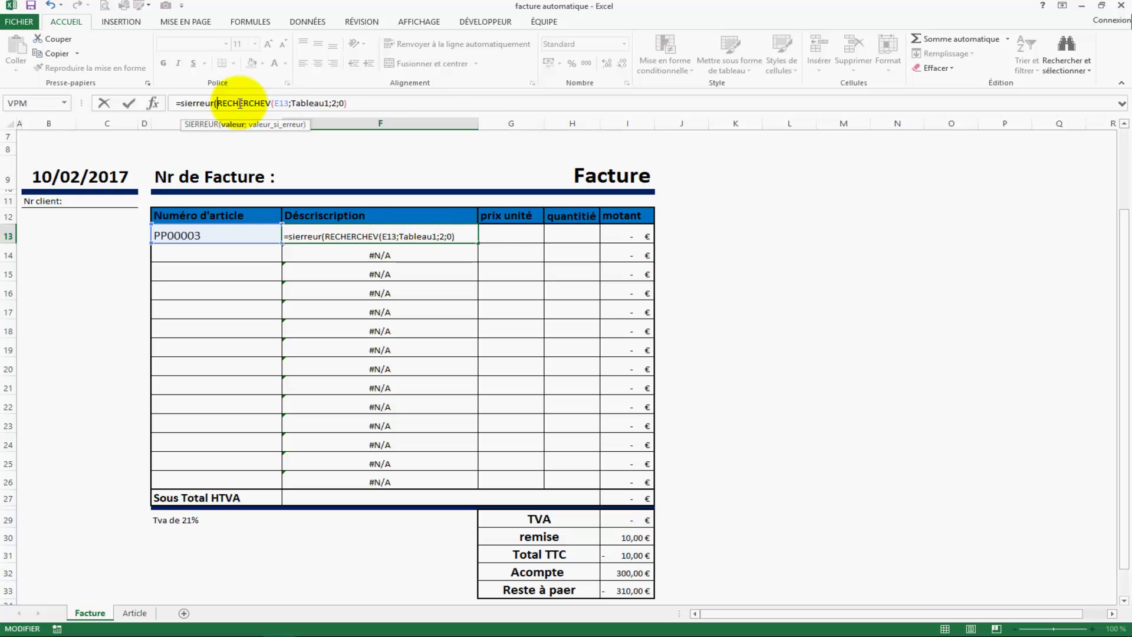
left_click(377, 103)
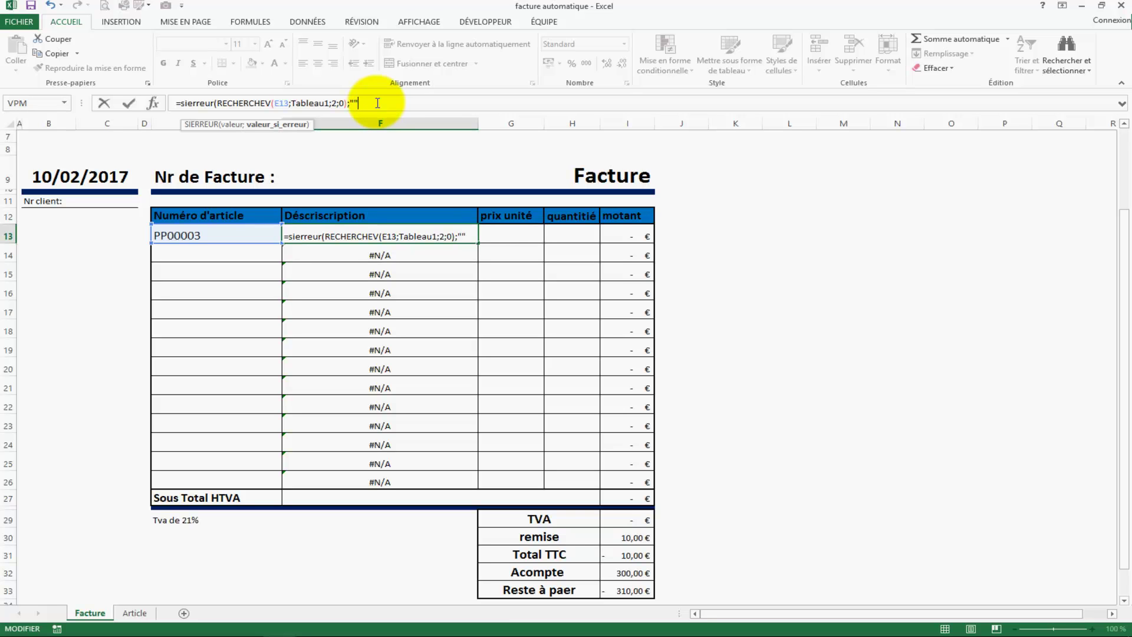
key("Return")
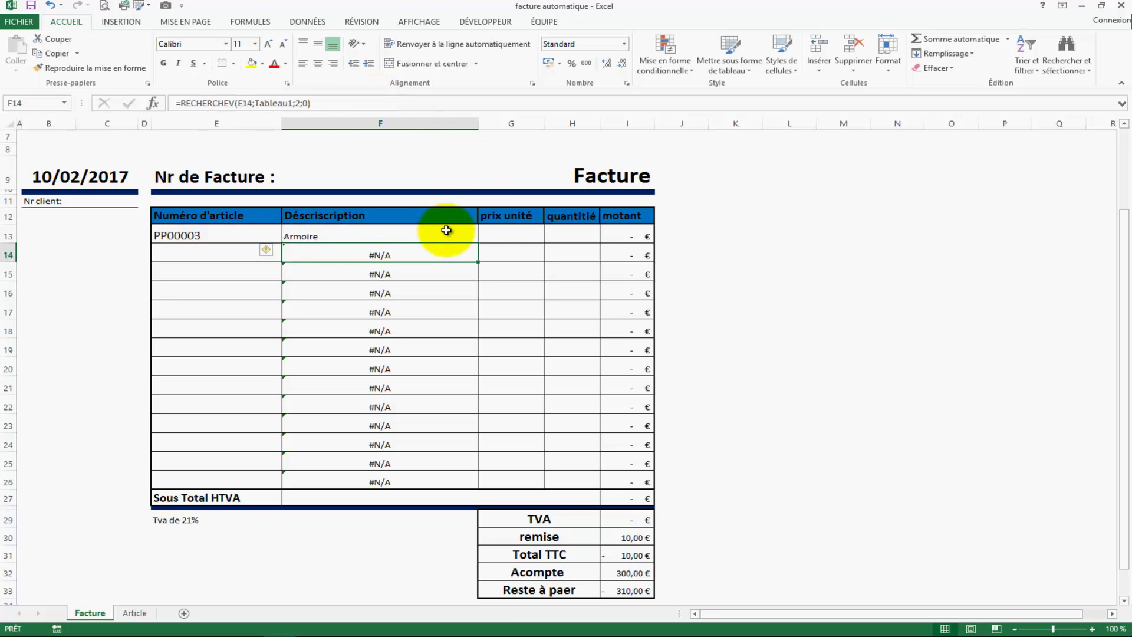
left_click(474, 240)
double_click(479, 243)
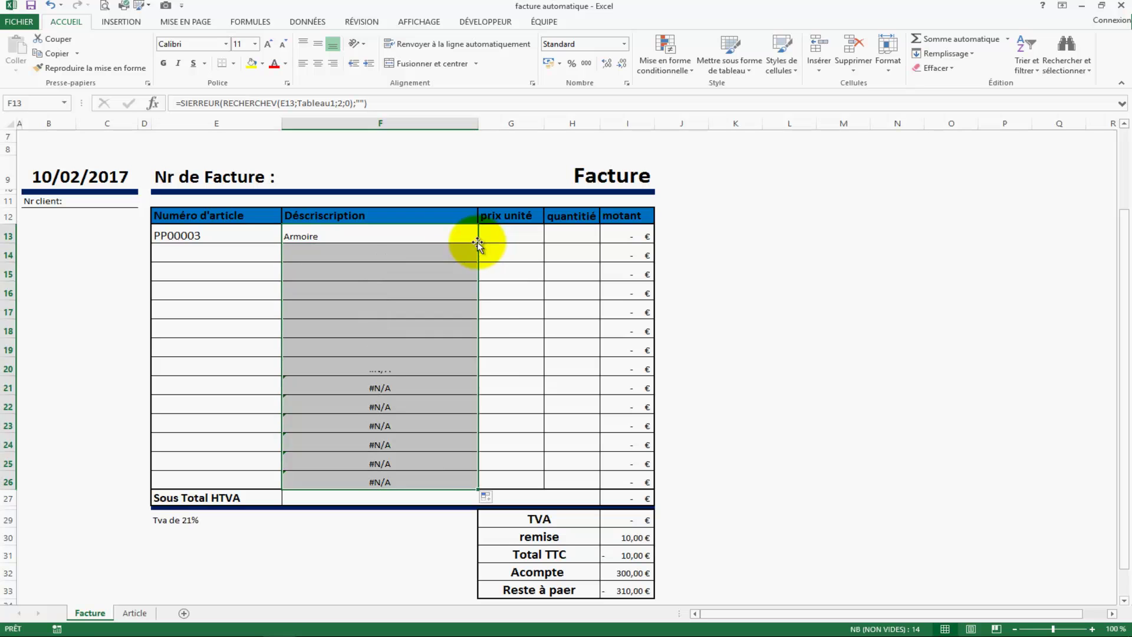
left_click(528, 370)
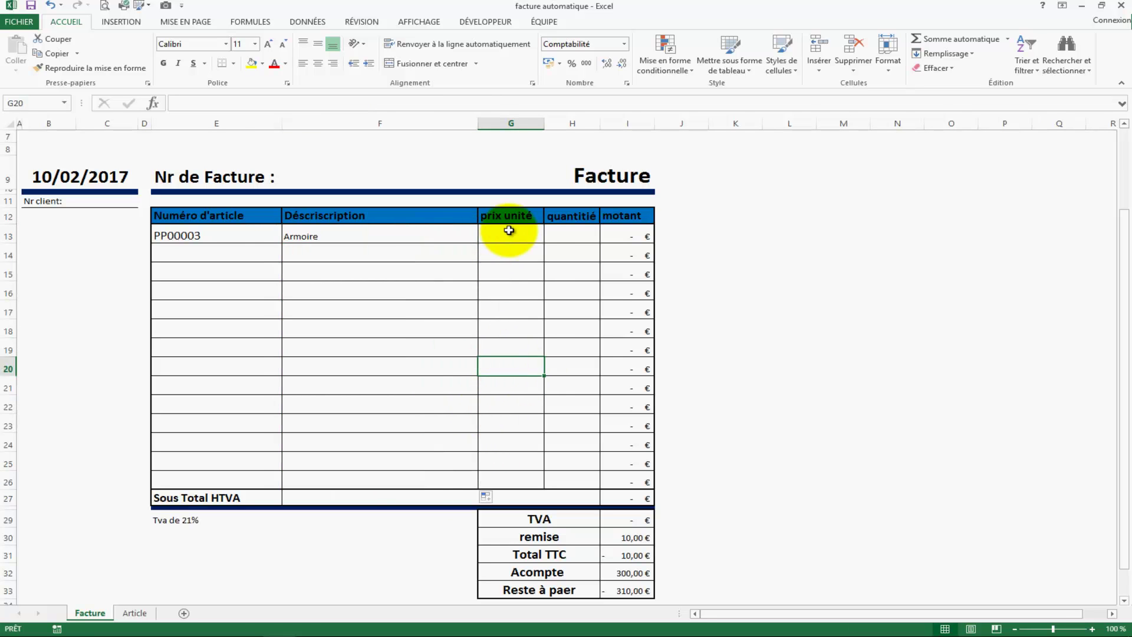
Step: Put a RECHERCHEV on E13 against the article table, column 3, exact match, in G13, showing 165,00 €
left_click(527, 242)
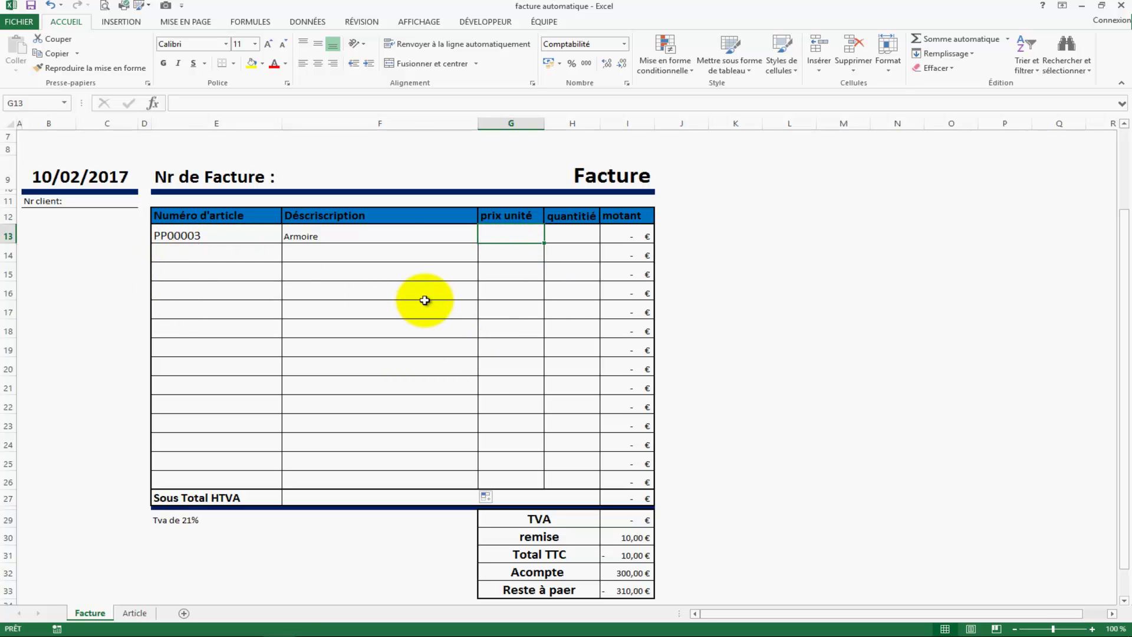
type("=rec")
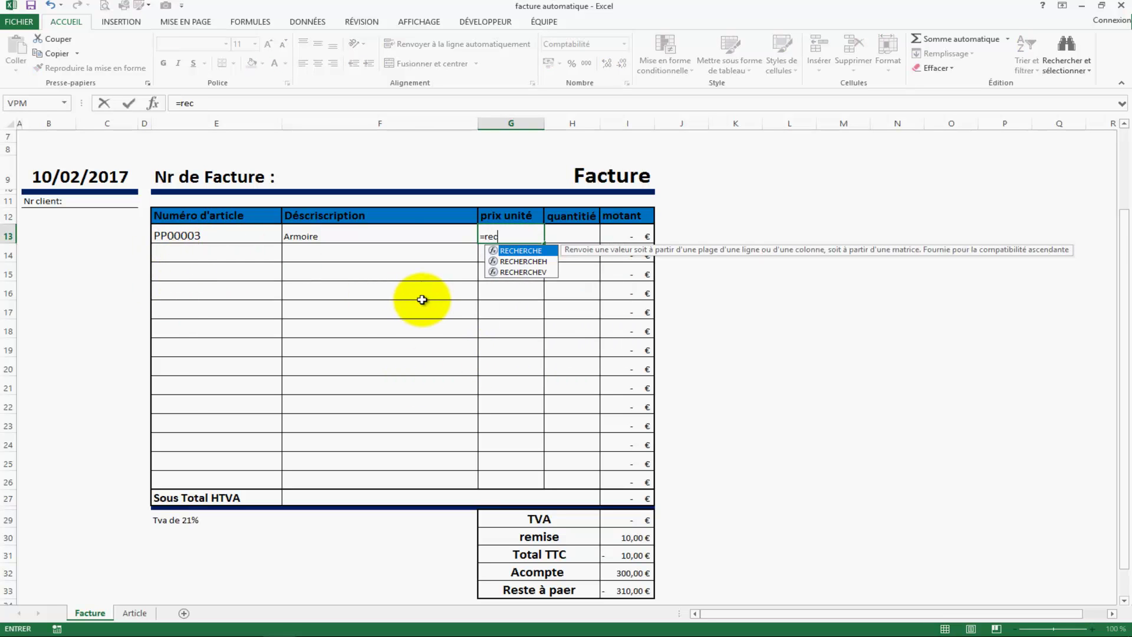
type("h")
key("Down")
key("Down")
key("Tab")
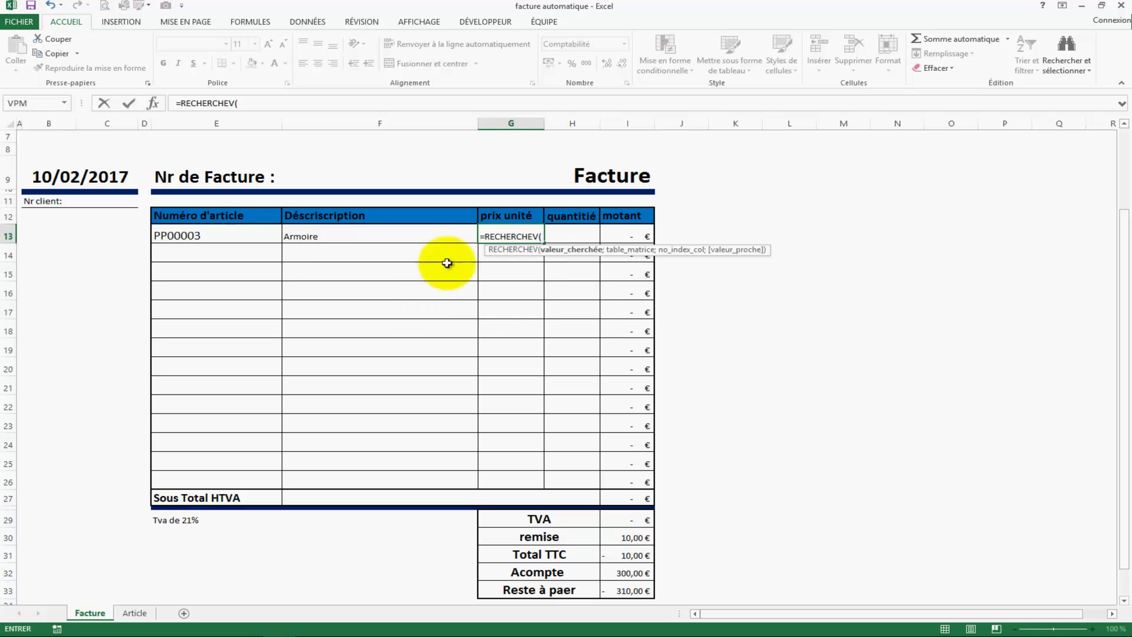
left_click(247, 234)
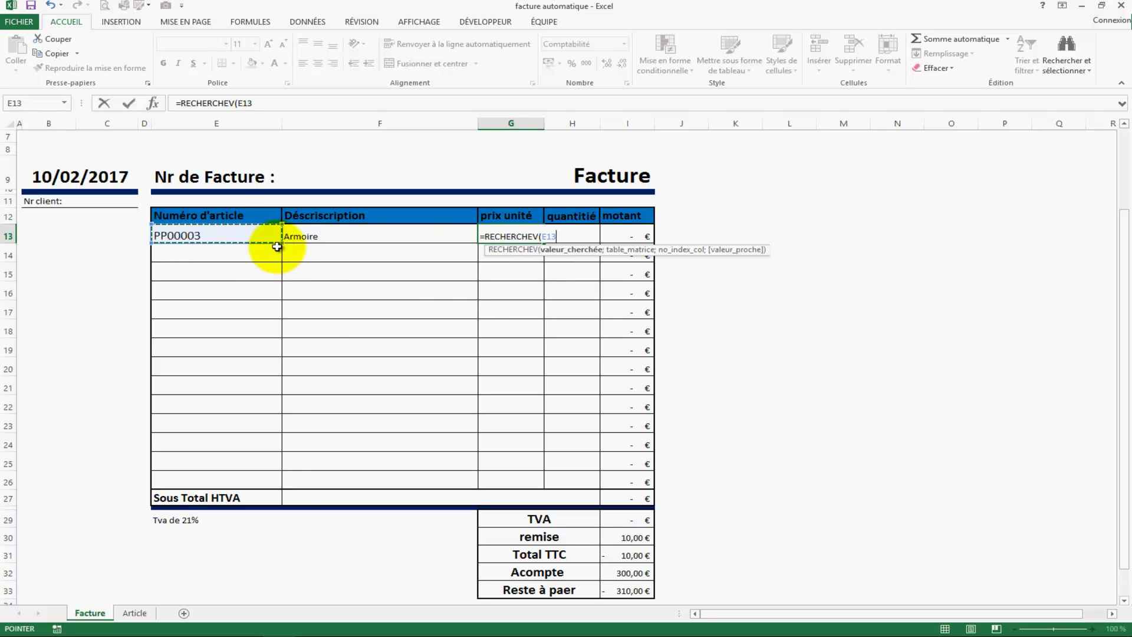
left_click(135, 612)
left_click(145, 167)
left_click_drag(146, 167, 328, 189)
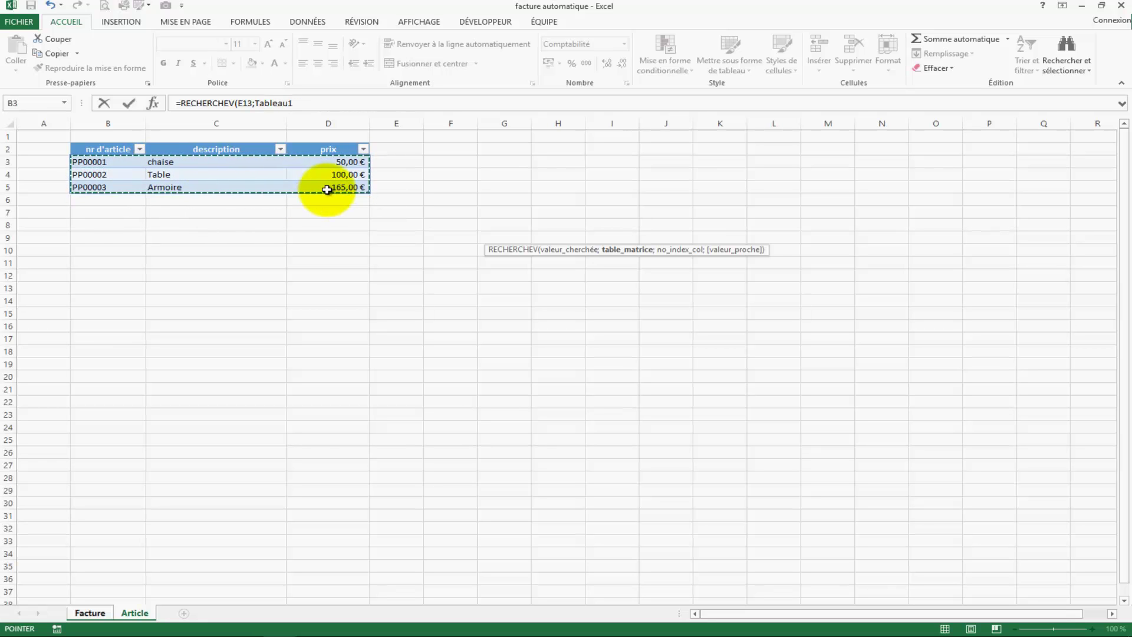
type(";")
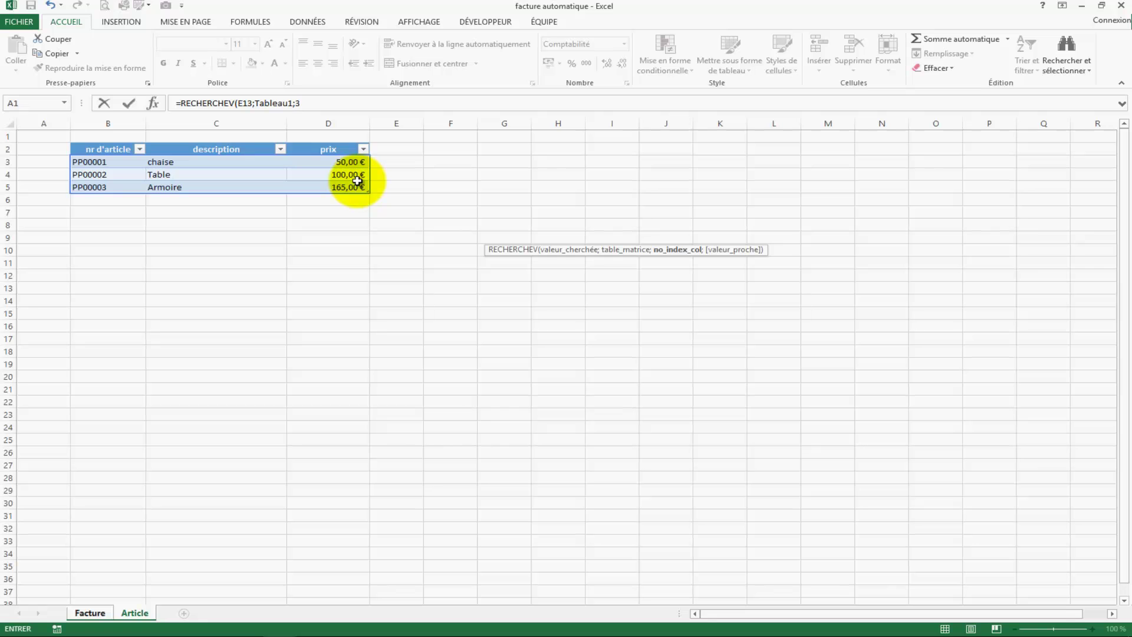
type("3;")
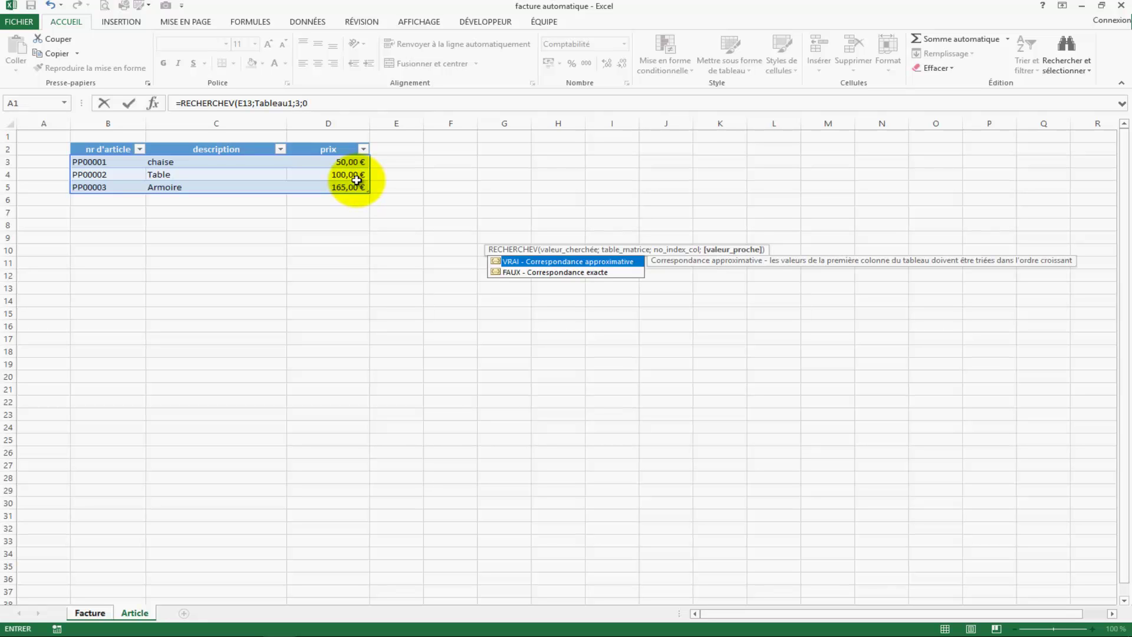
type("0")
key("Return")
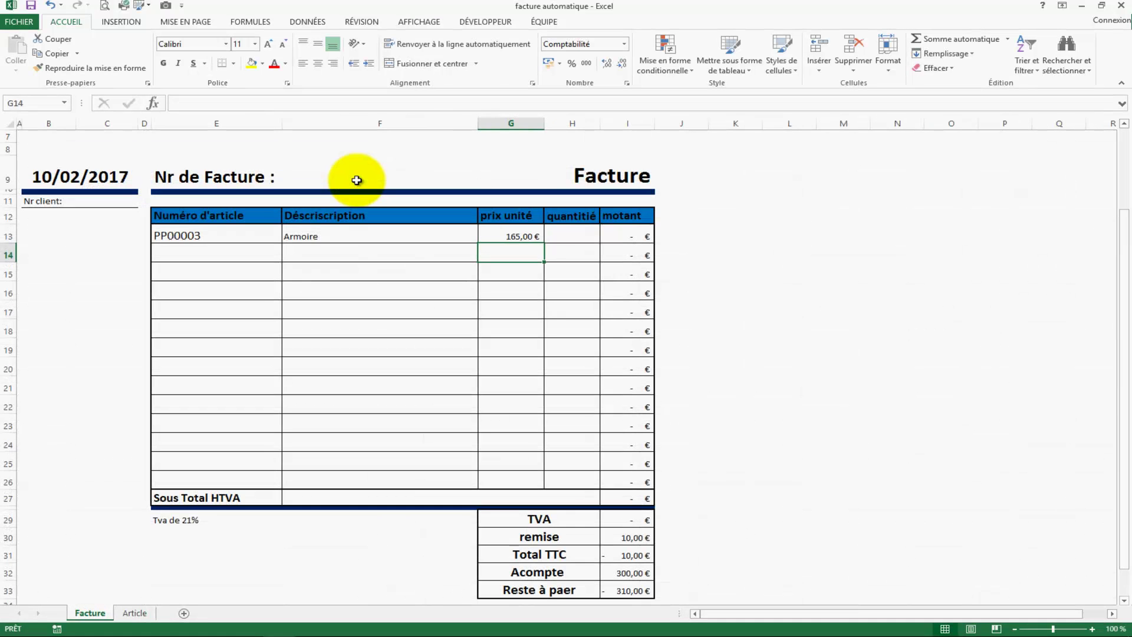
Step: Test article cell E13 by choosing PP00001, then PP00002, from its dropdown
left_click(236, 238)
left_click(287, 236)
left_click(257, 246)
left_click(340, 305)
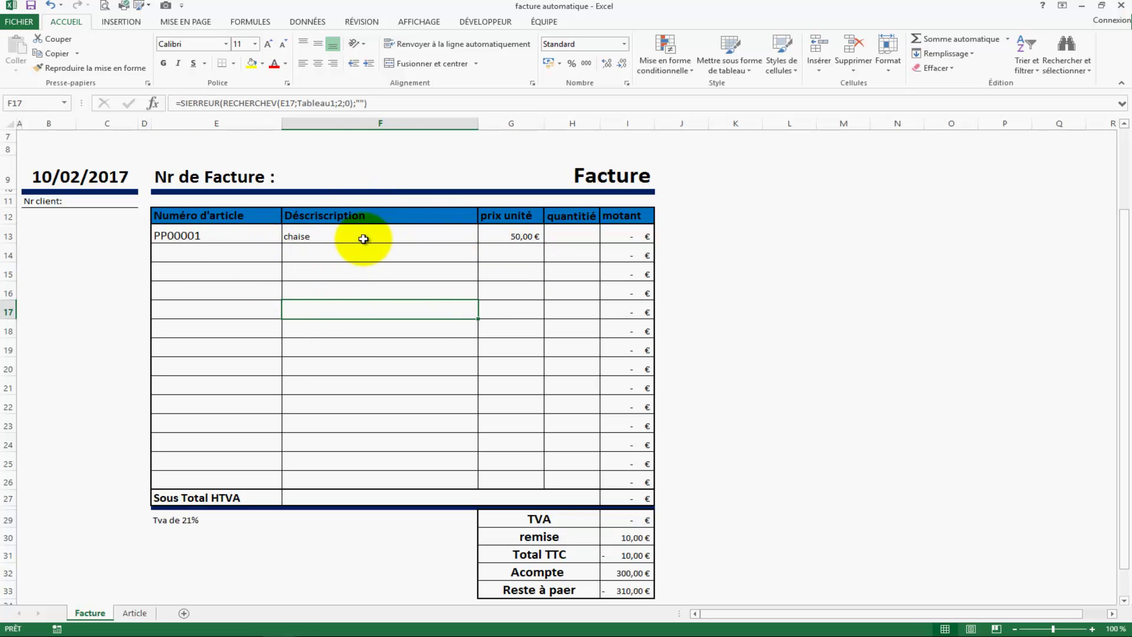
left_click(251, 238)
left_click(287, 237)
left_click(257, 255)
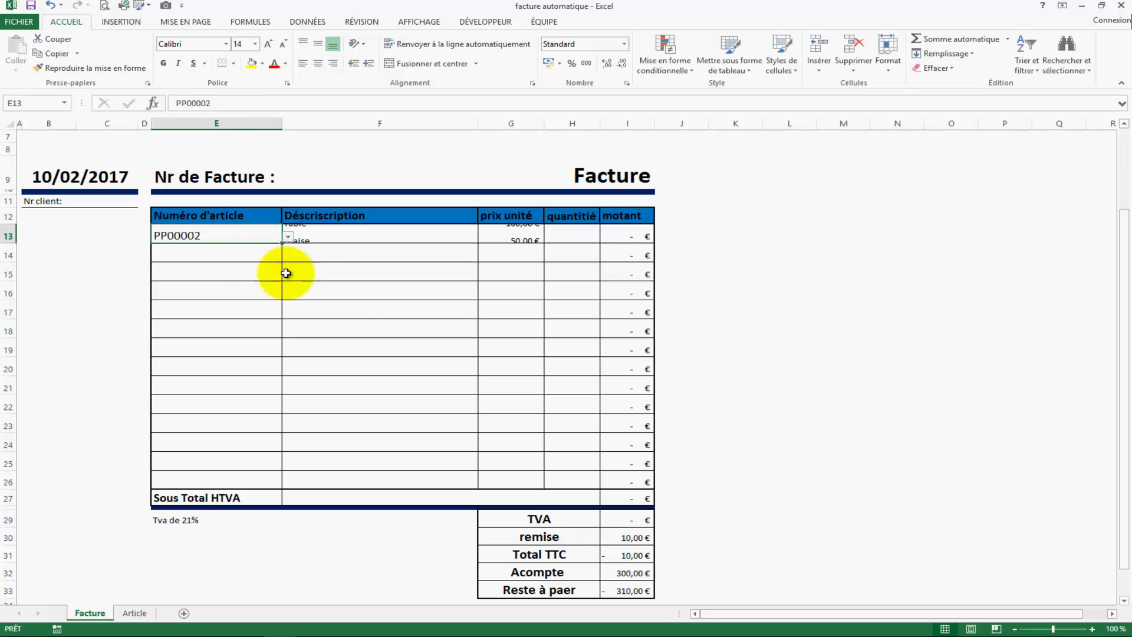
left_click(352, 304)
Step: Wrap the G13 price lookup as =SIERREUR(RECHERCHEV(E13;Tableau1;3;0);"") and fill it down the column
left_click(524, 236)
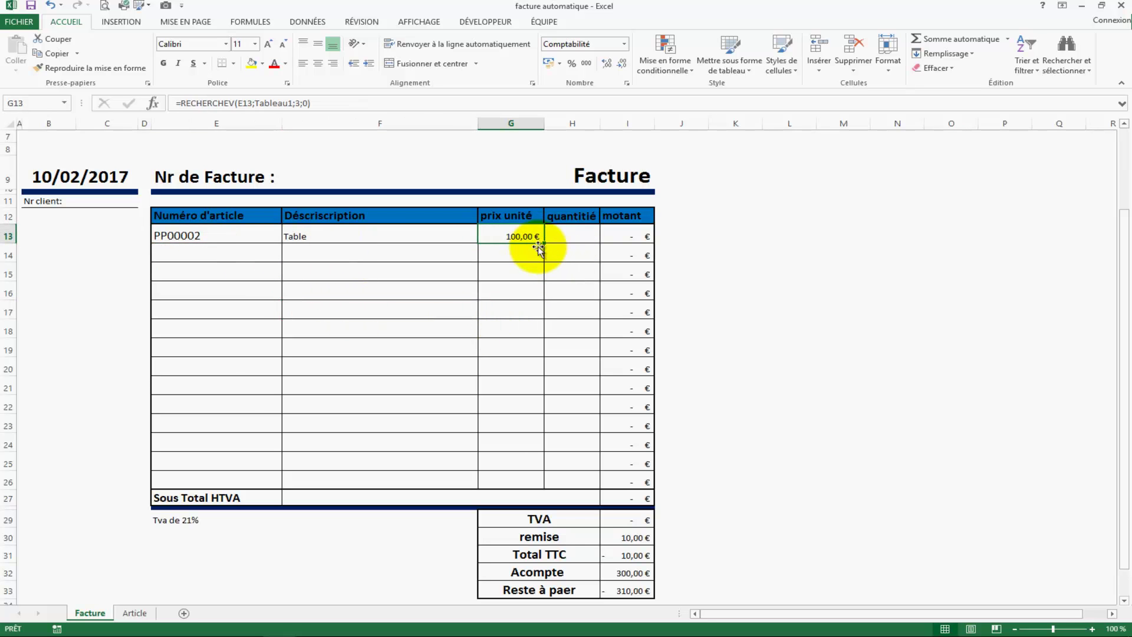
left_click(181, 103)
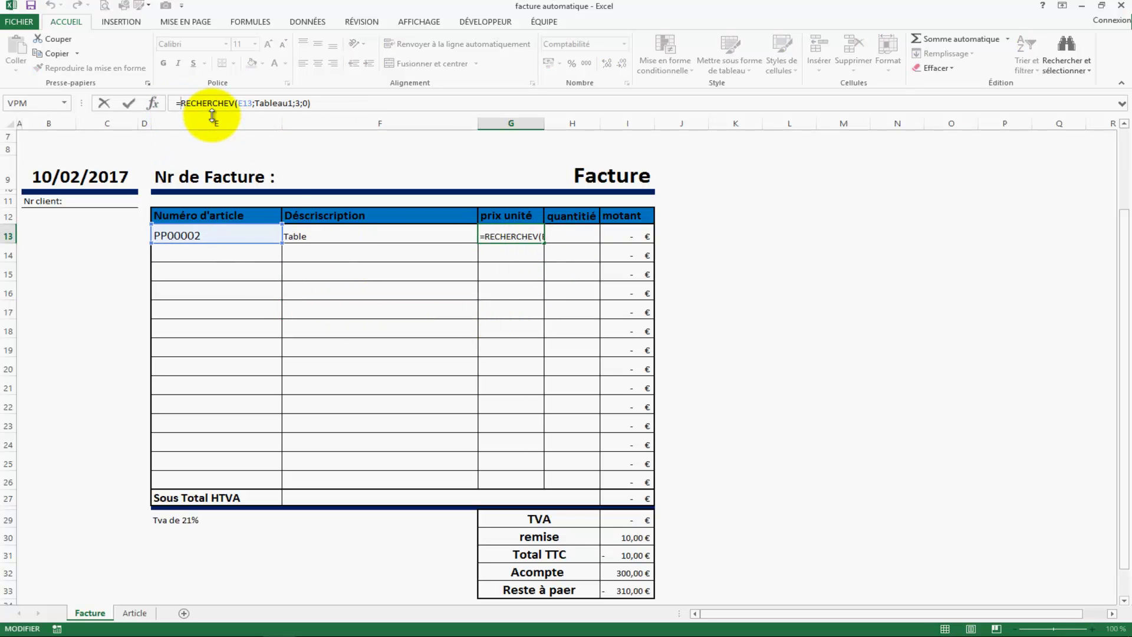
type("sierreur(")
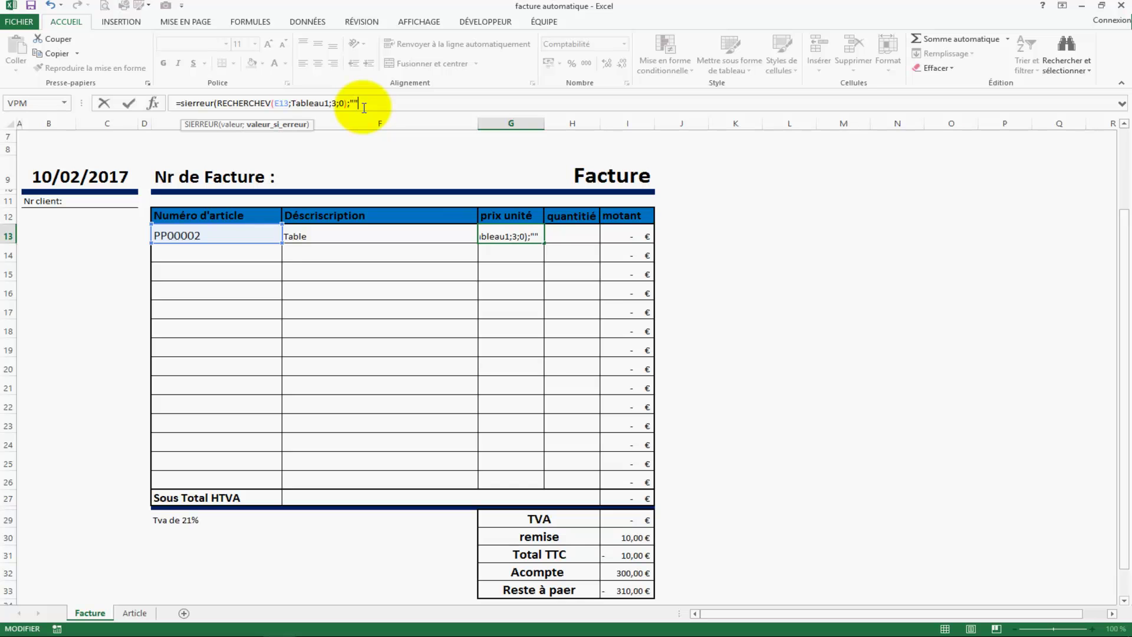
type(";\"\")")
key("Return")
left_click(543, 239)
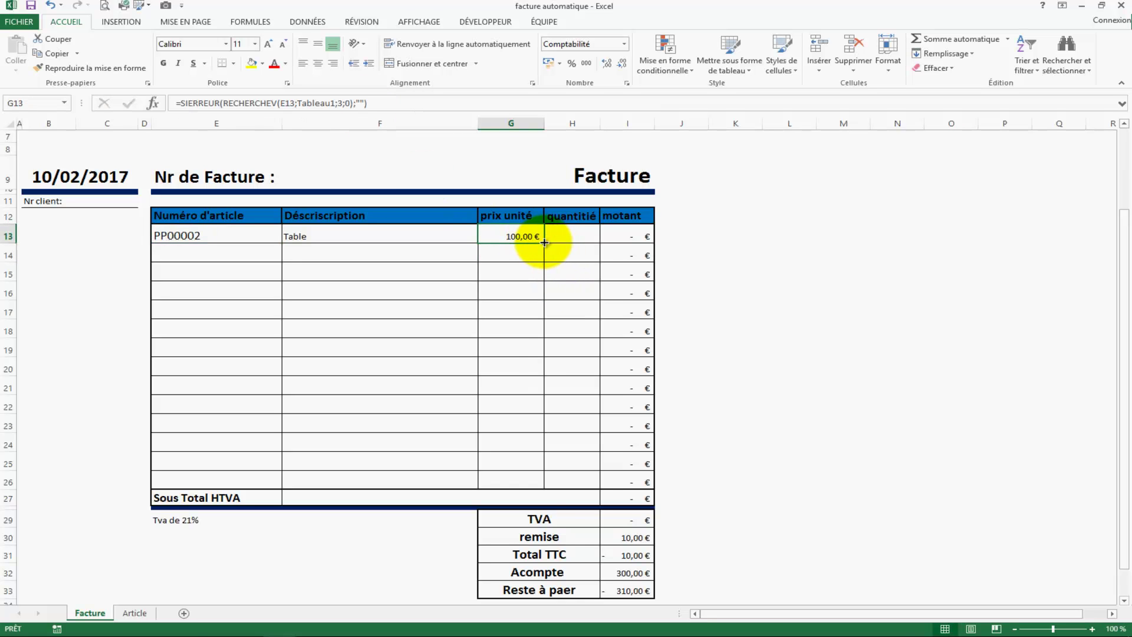
double_click(544, 242)
Step: Inspect the description and amount formulas in lower invoice rows that show #VALEUR!
left_click(396, 442)
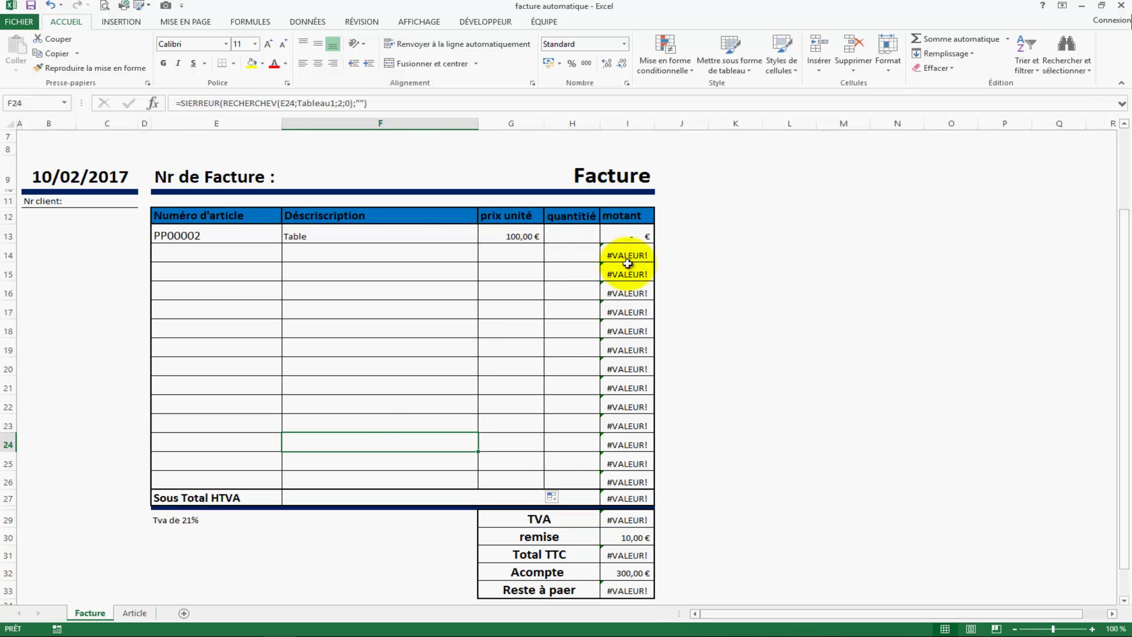
left_click(627, 285)
left_click(410, 330)
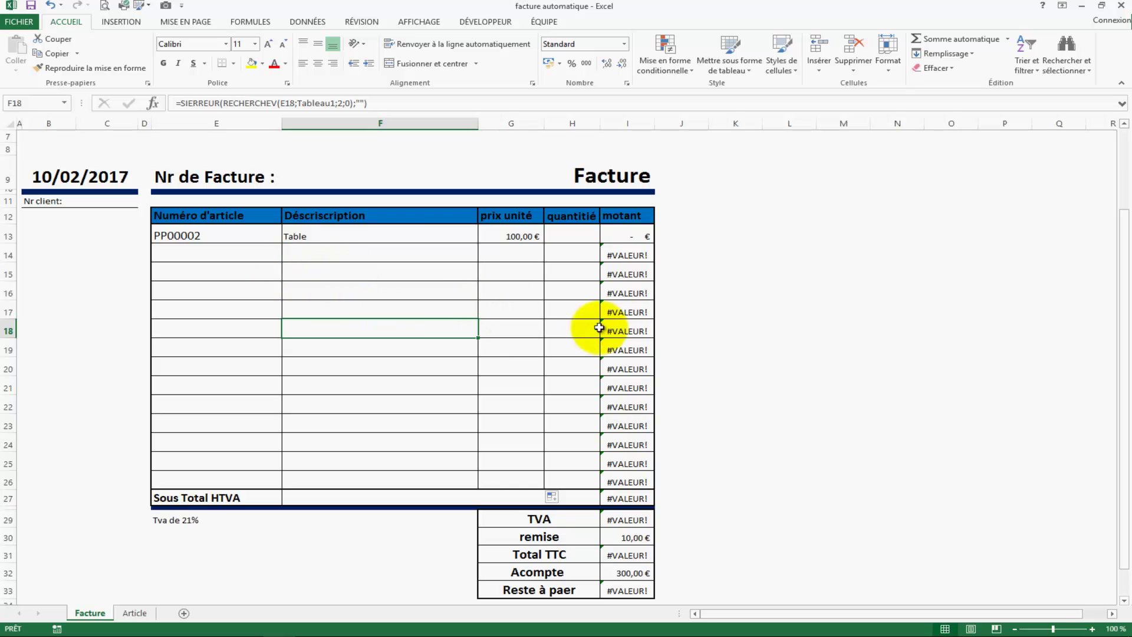
left_click(617, 309)
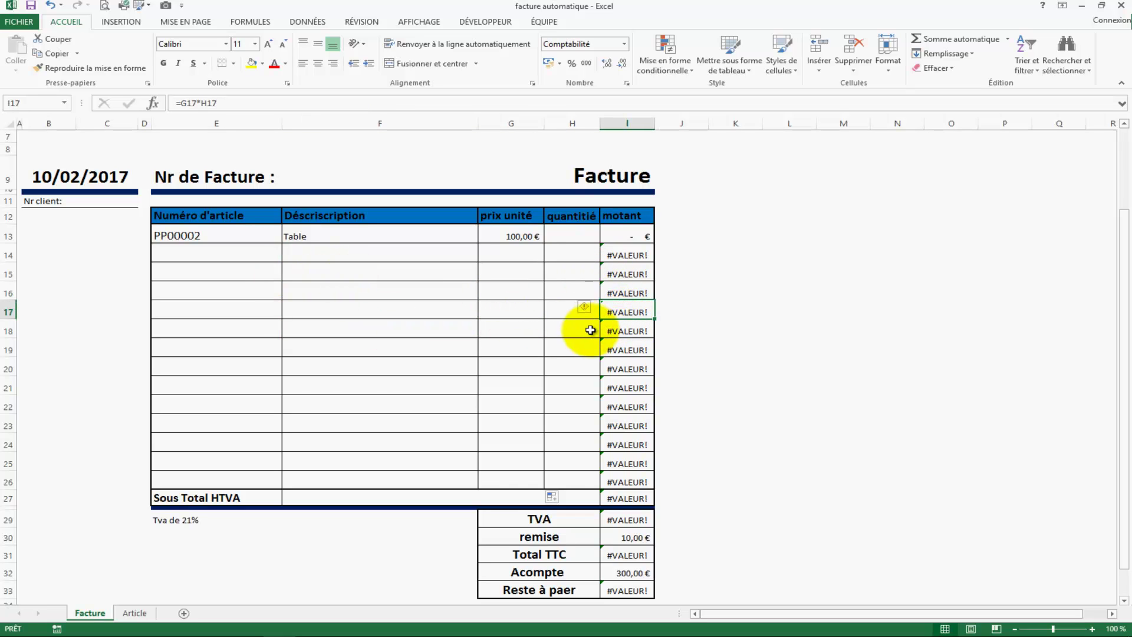
left_click(625, 251)
left_click(620, 222)
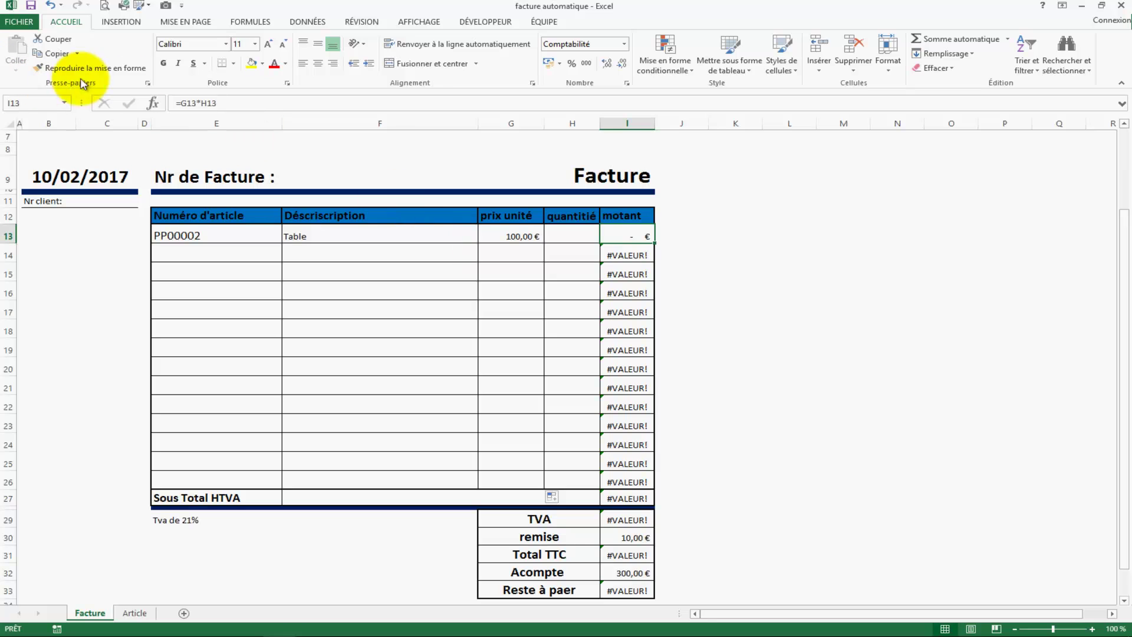
Step: Change I13 to =SIERREUR(G13*H13;"") and fill it down to I26
left_click(180, 105)
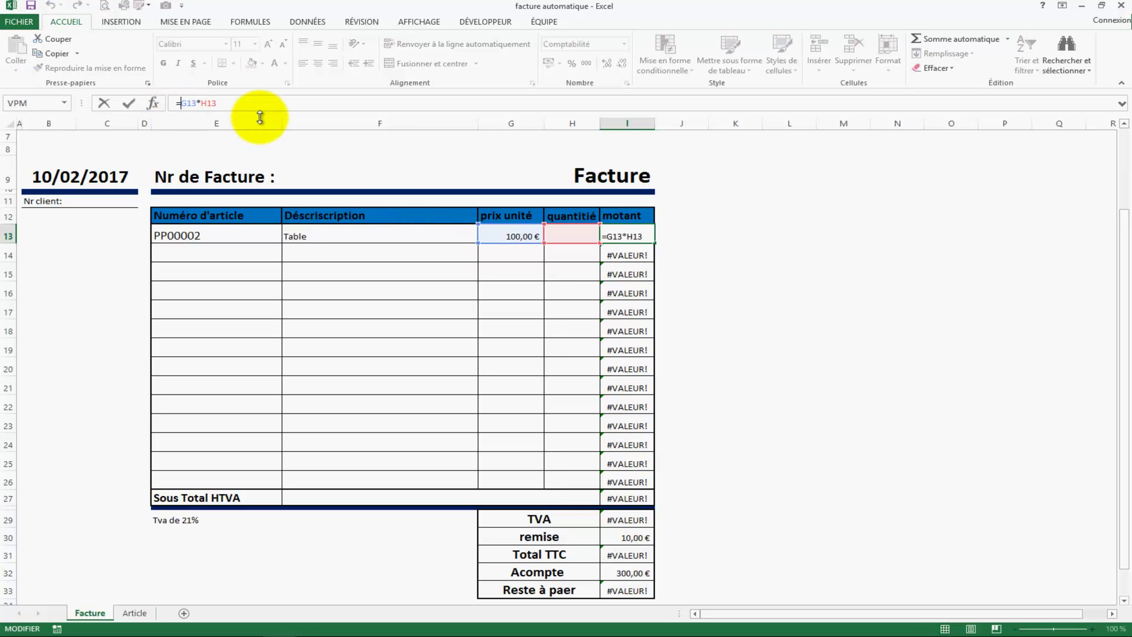
type("sie")
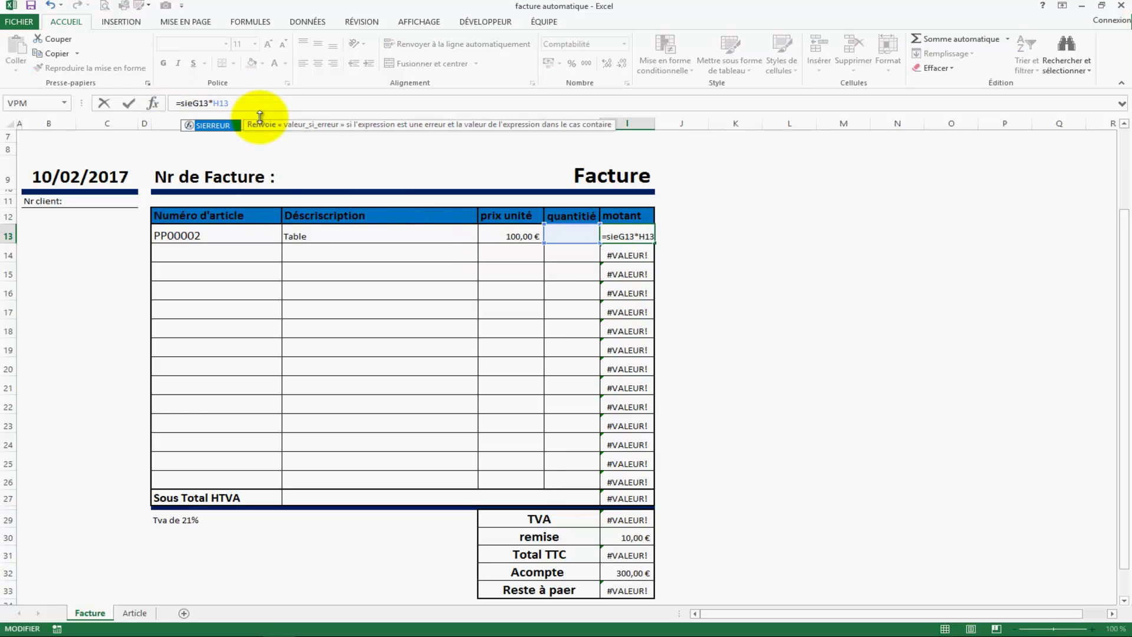
key("Tab")
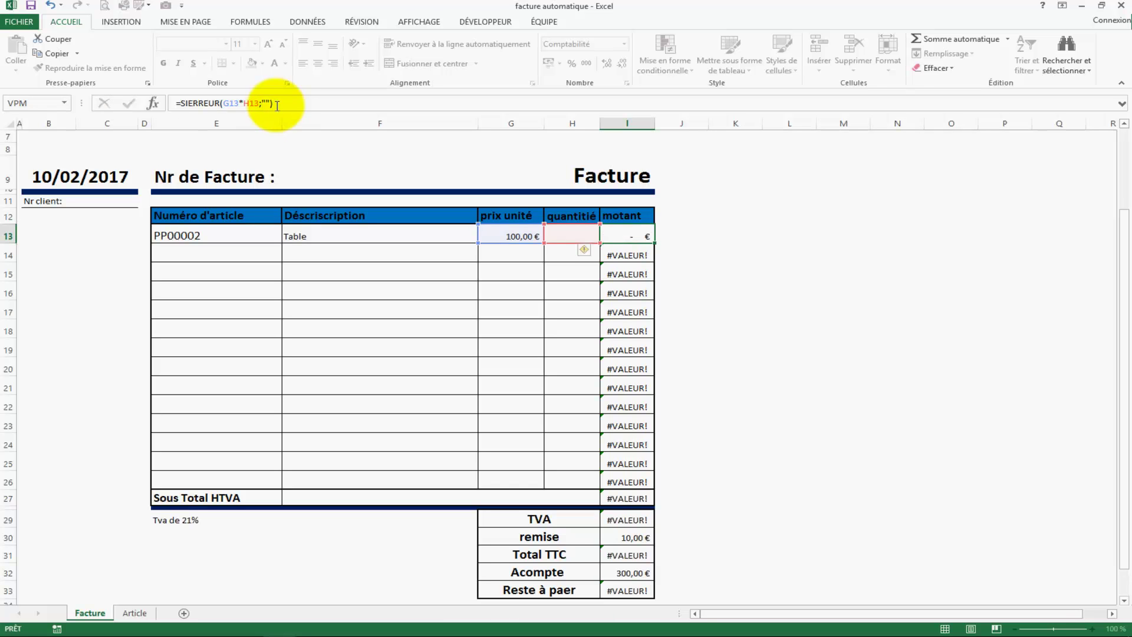
key("Return")
left_click(626, 237)
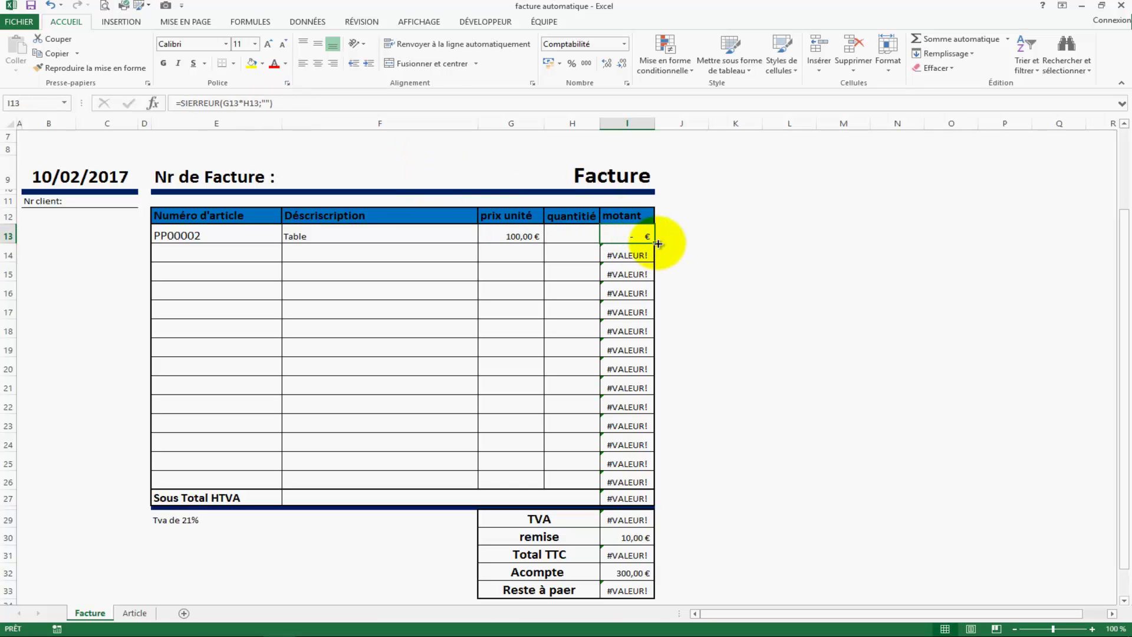
double_click(658, 242)
left_click(735, 422)
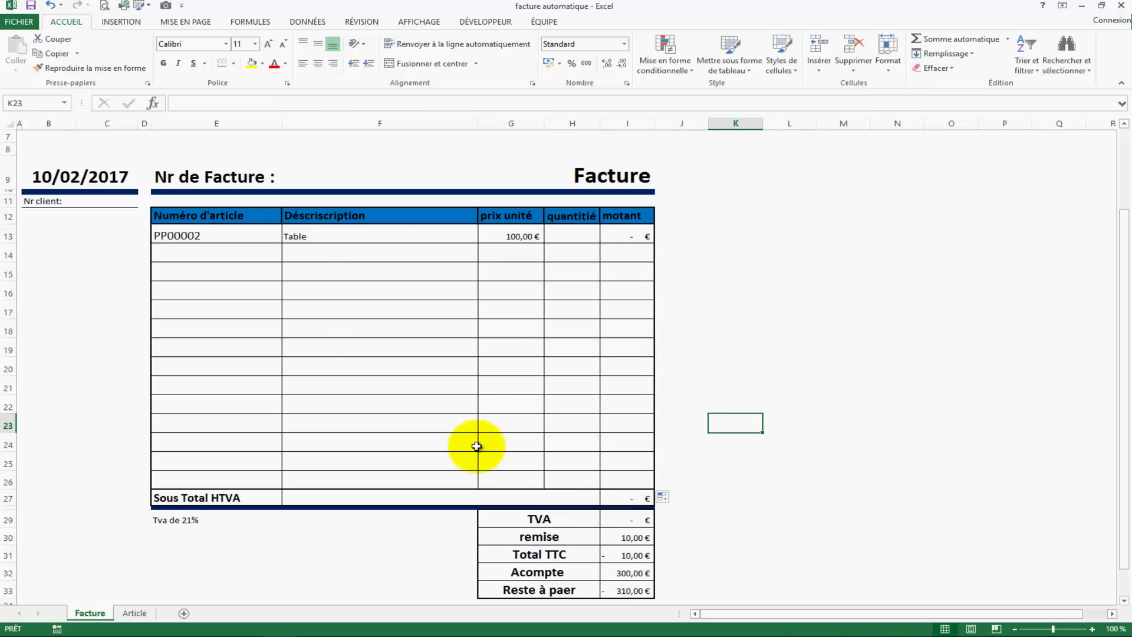
Step: Enter quantity 1 for the Table line, then add PP00001 chaise in E14 with quantity 2
left_click(571, 236)
type("1")
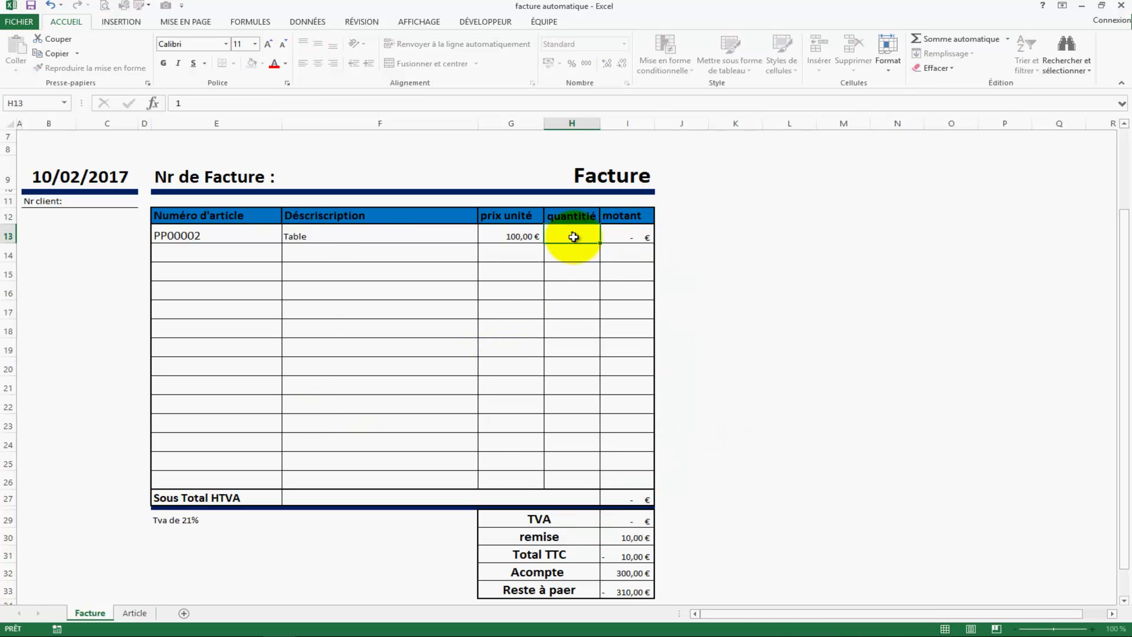
key("Return")
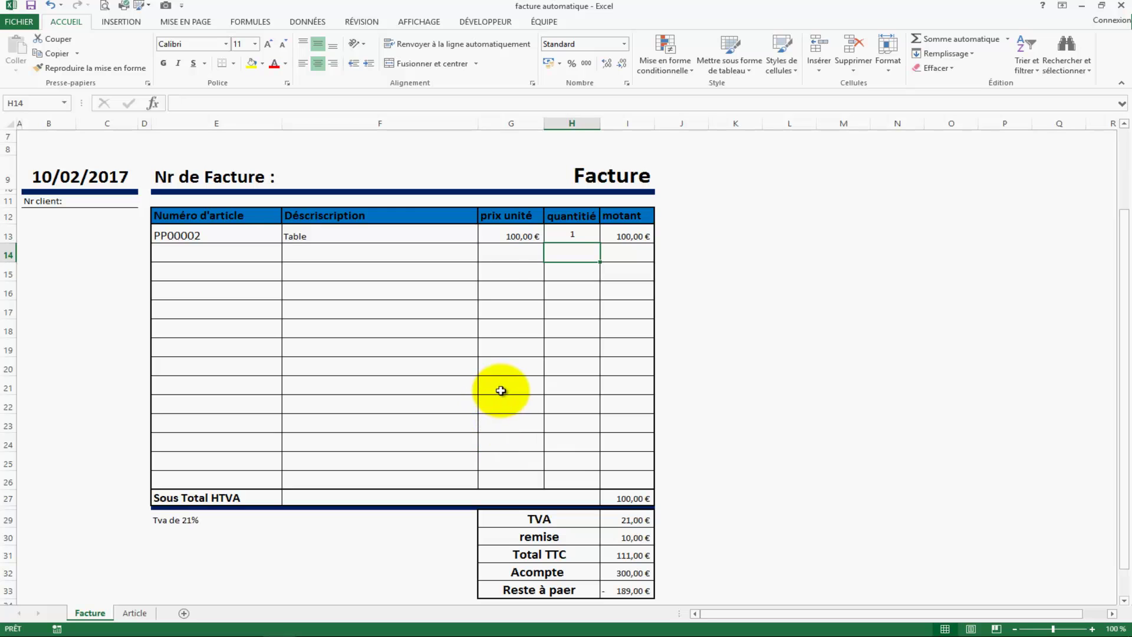
left_click(202, 252)
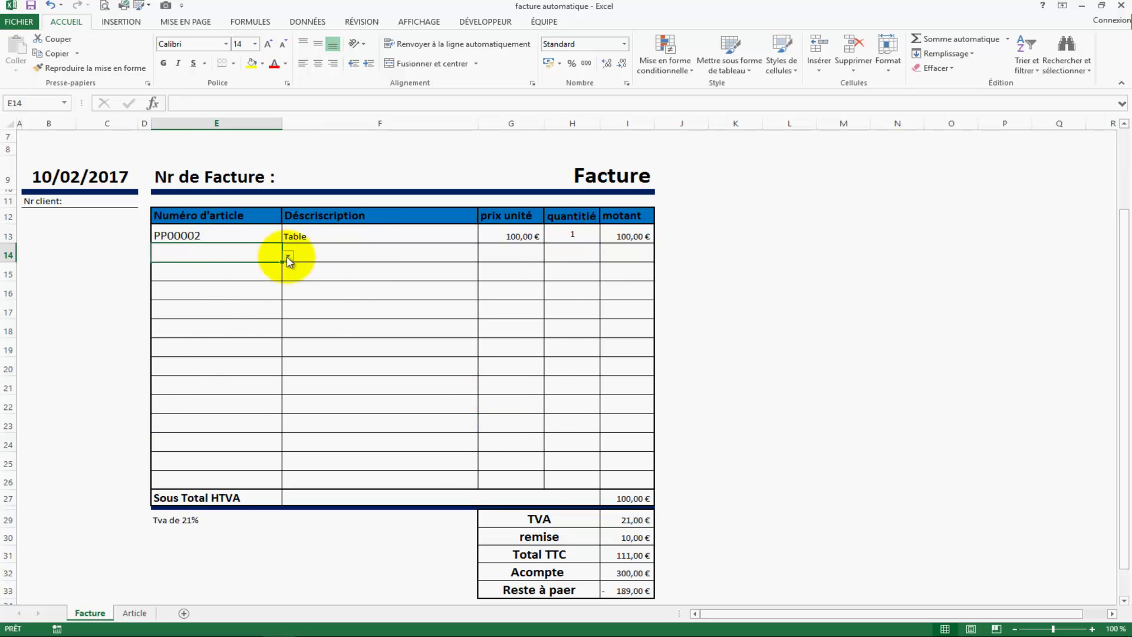
left_click(270, 268)
left_click(361, 293)
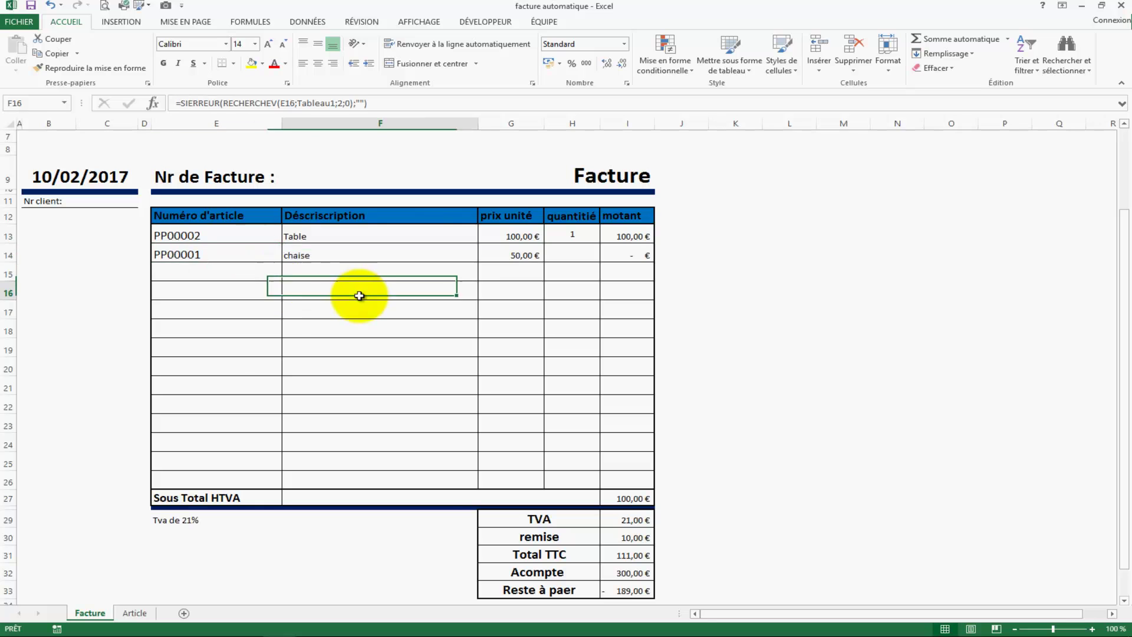
left_click(578, 257)
type("2")
left_click(569, 308)
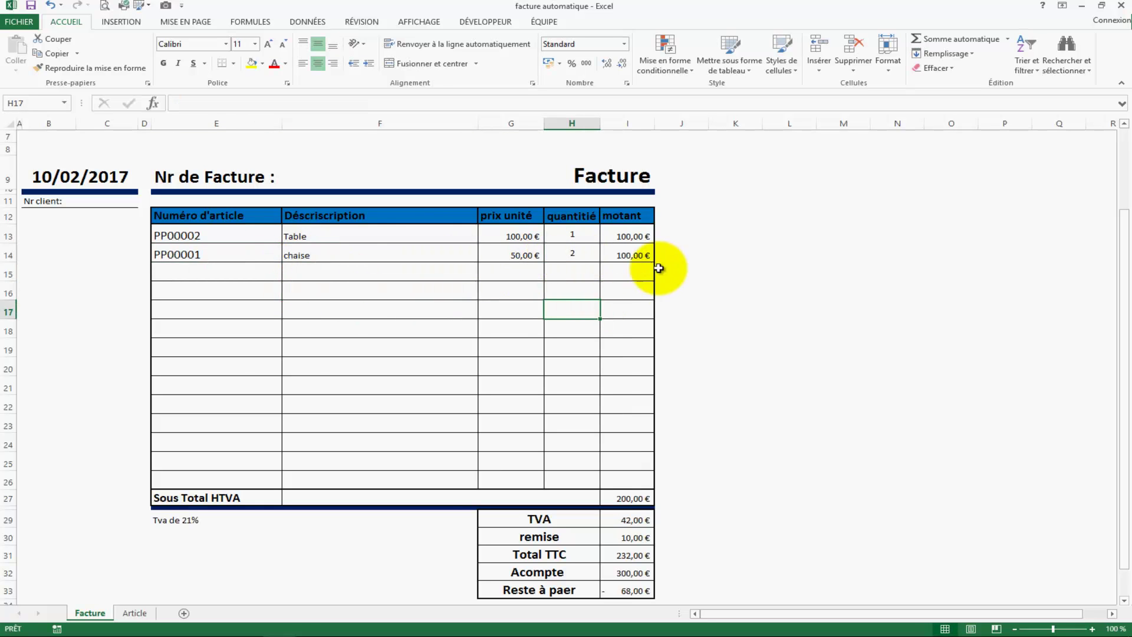
Step: Add PP00003 Armoire in E15 with quantity 5 and check the 1 025,00 € subtotal
left_click(215, 280)
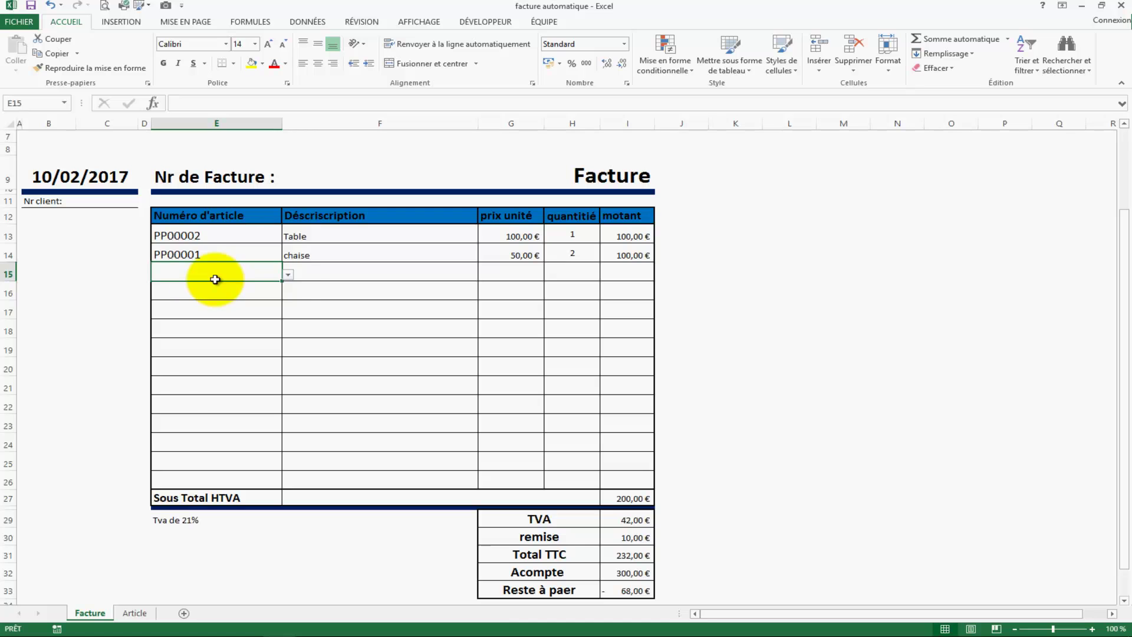
left_click(287, 275)
left_click(235, 303)
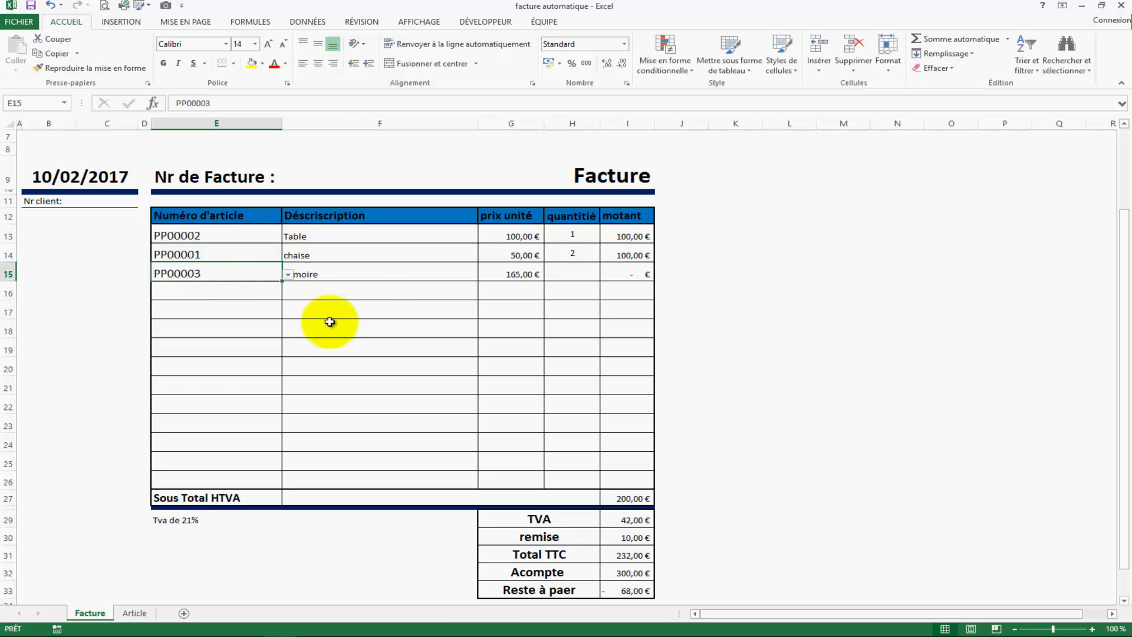
left_click(293, 324)
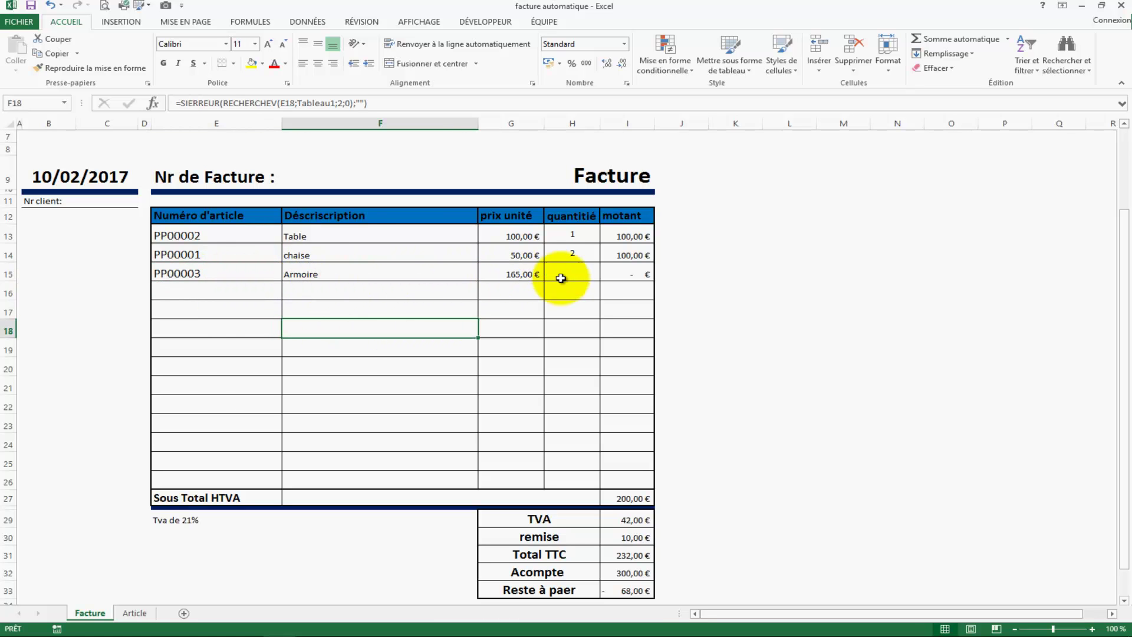
left_click(585, 277)
type("5")
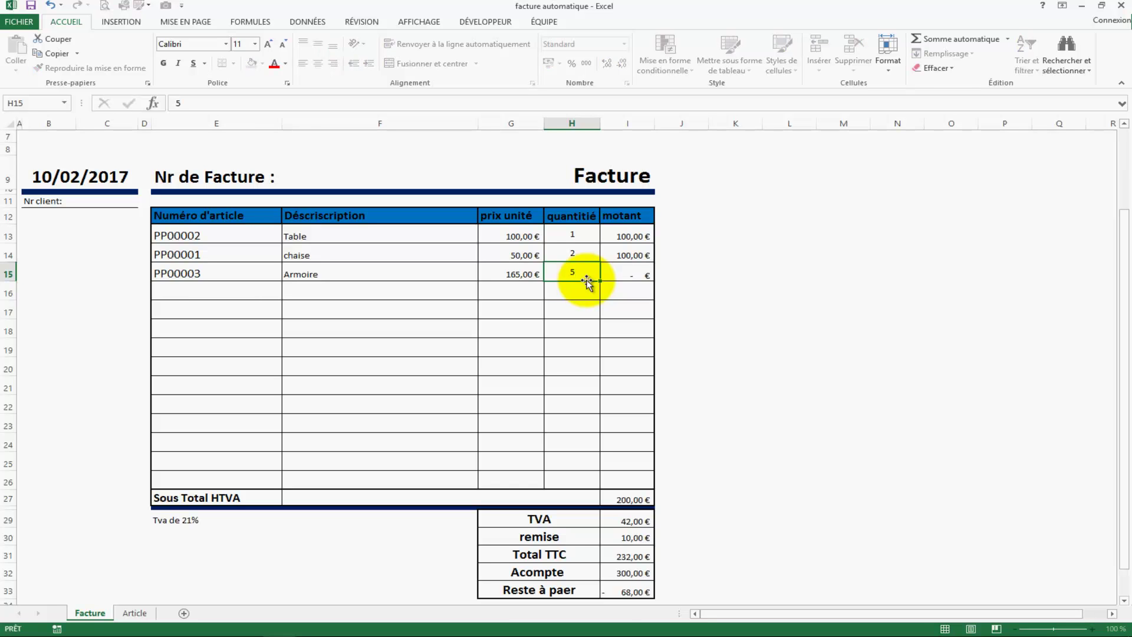
key("Return")
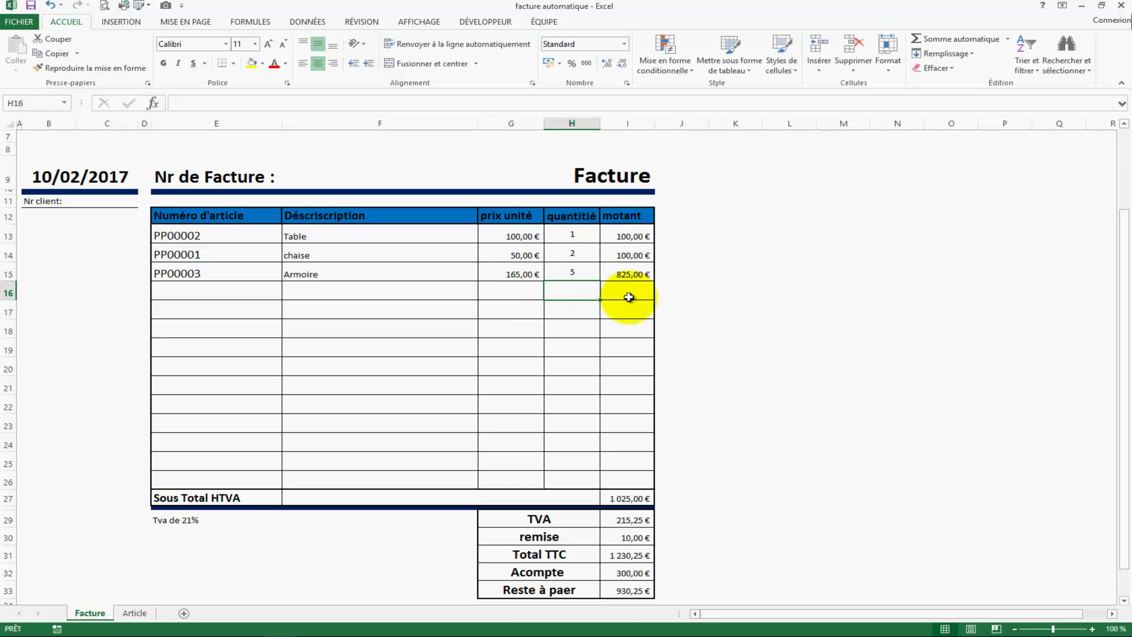
left_click(623, 500)
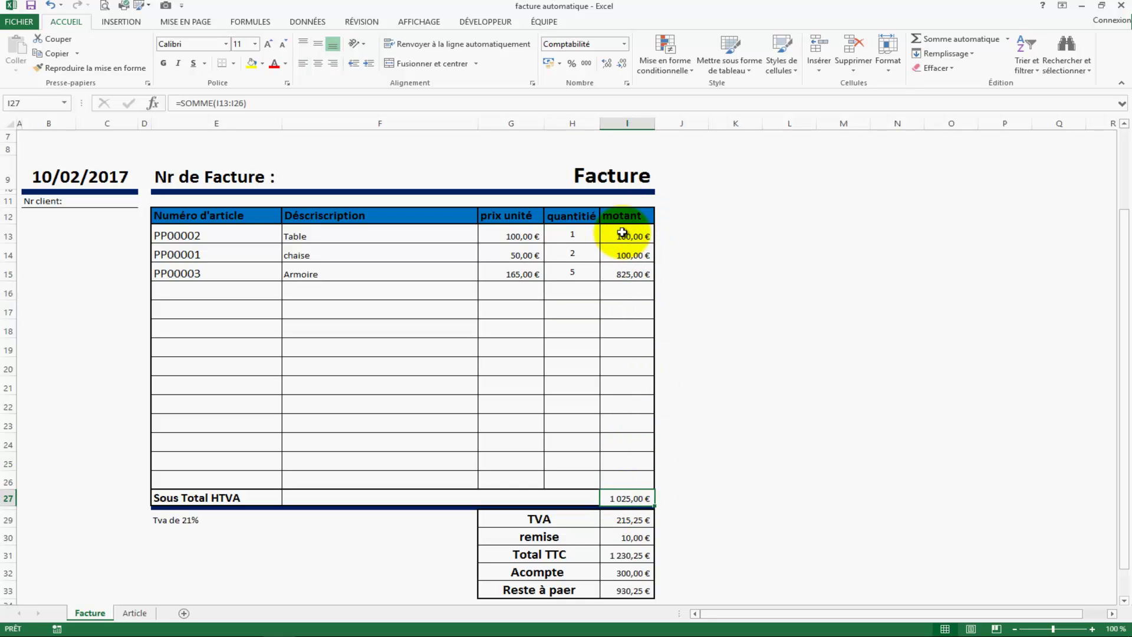
Step: Clear the remise amount in I30 so Total TTC becomes 1 240,25 €
left_click(760, 462)
scroll(748, 463, "down", 2)
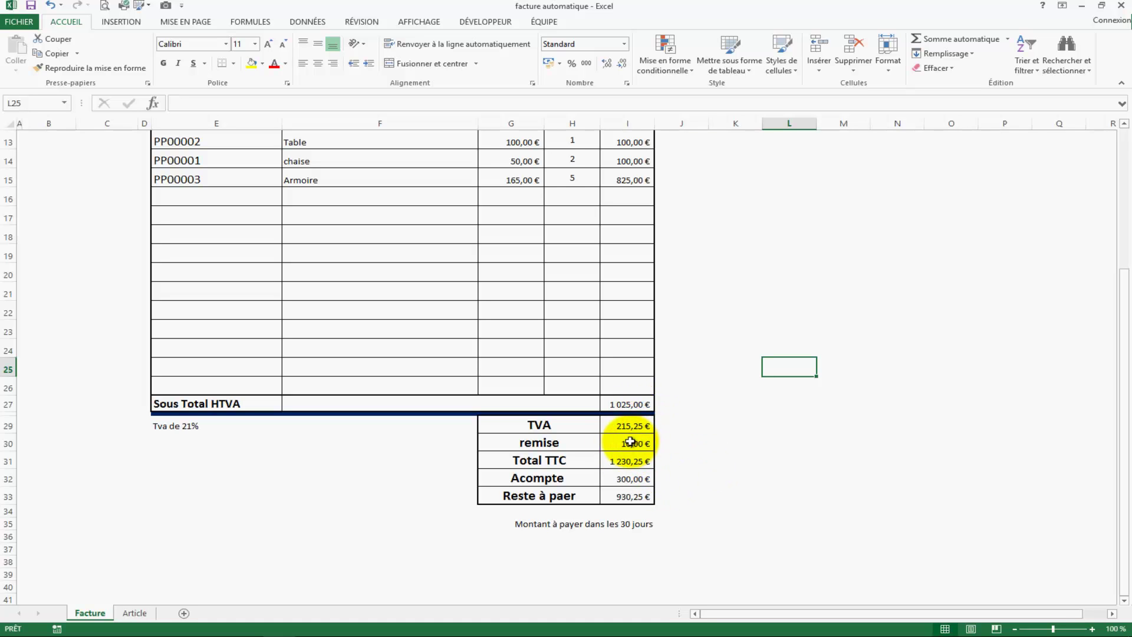
left_click(636, 443)
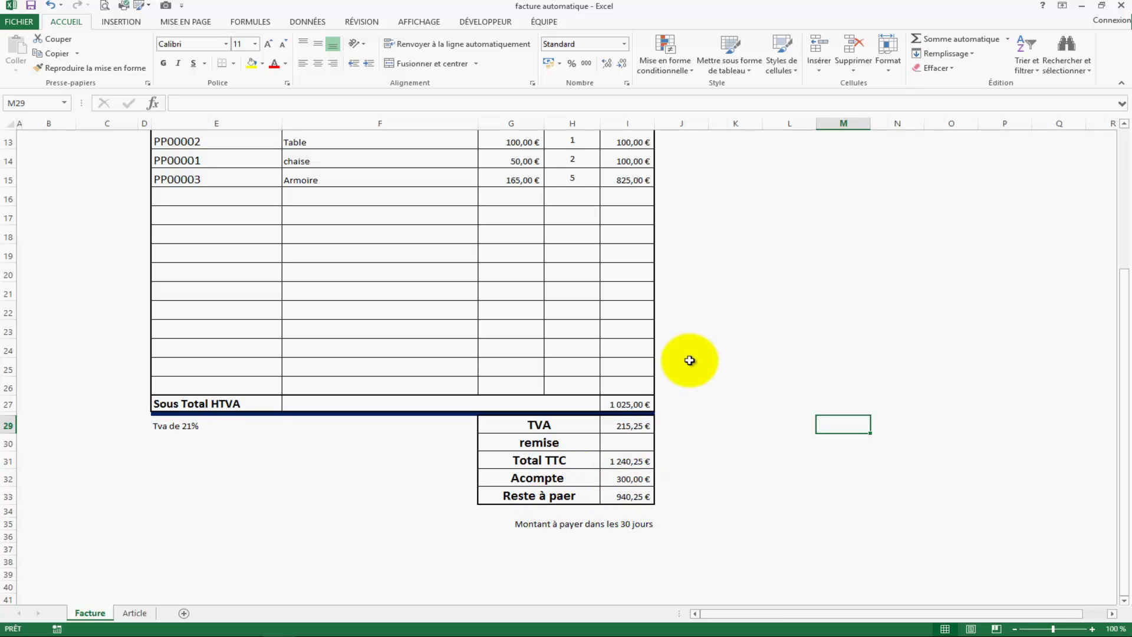
Step: Correct the G33 label from 'Reste à paer' to 'Reste à payer'
left_click(566, 495)
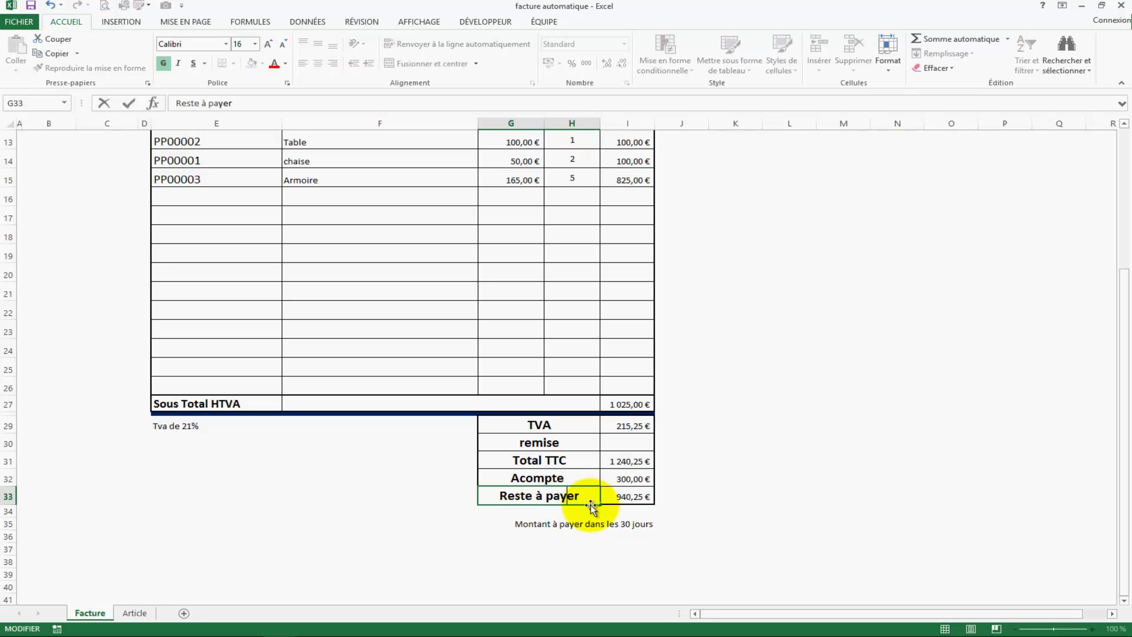
left_click(678, 495)
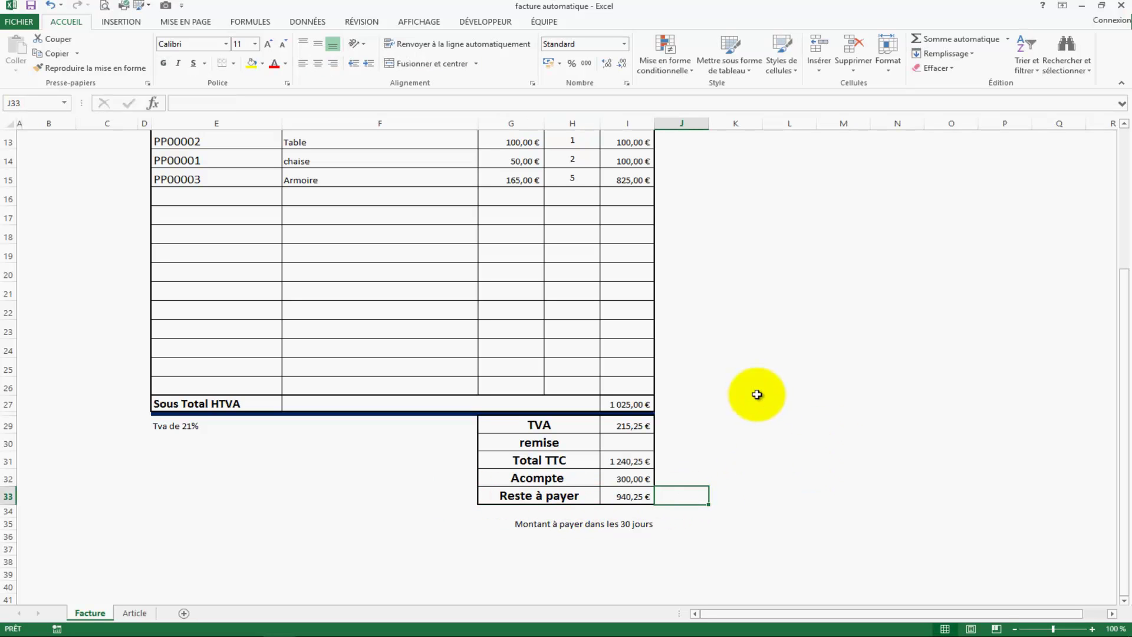
scroll(757, 395, "up", 4)
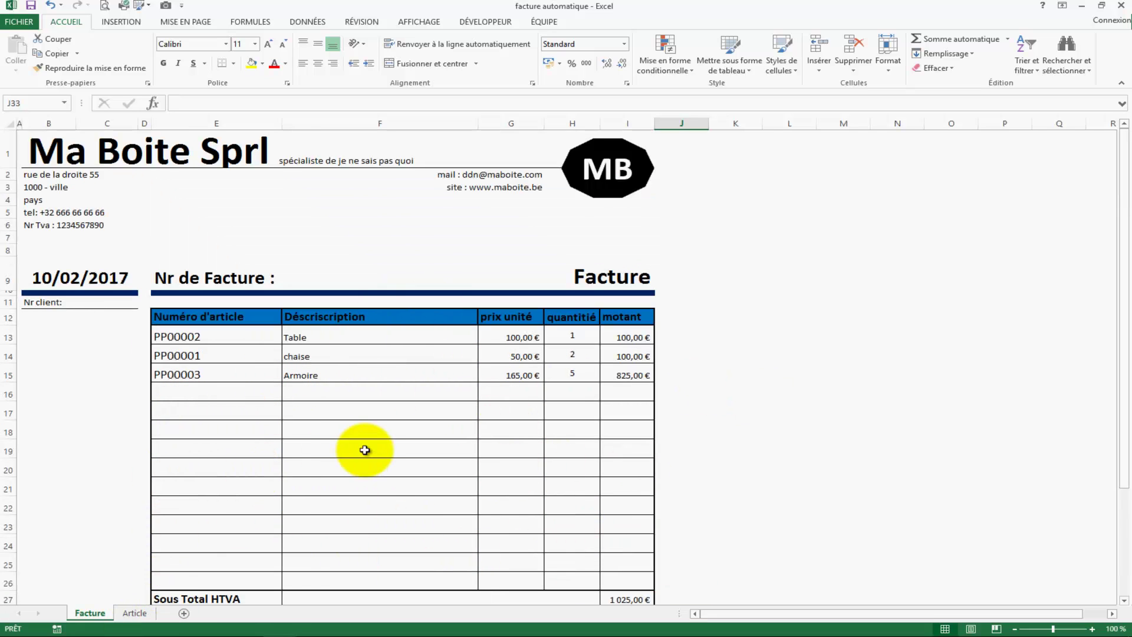
left_click(51, 316)
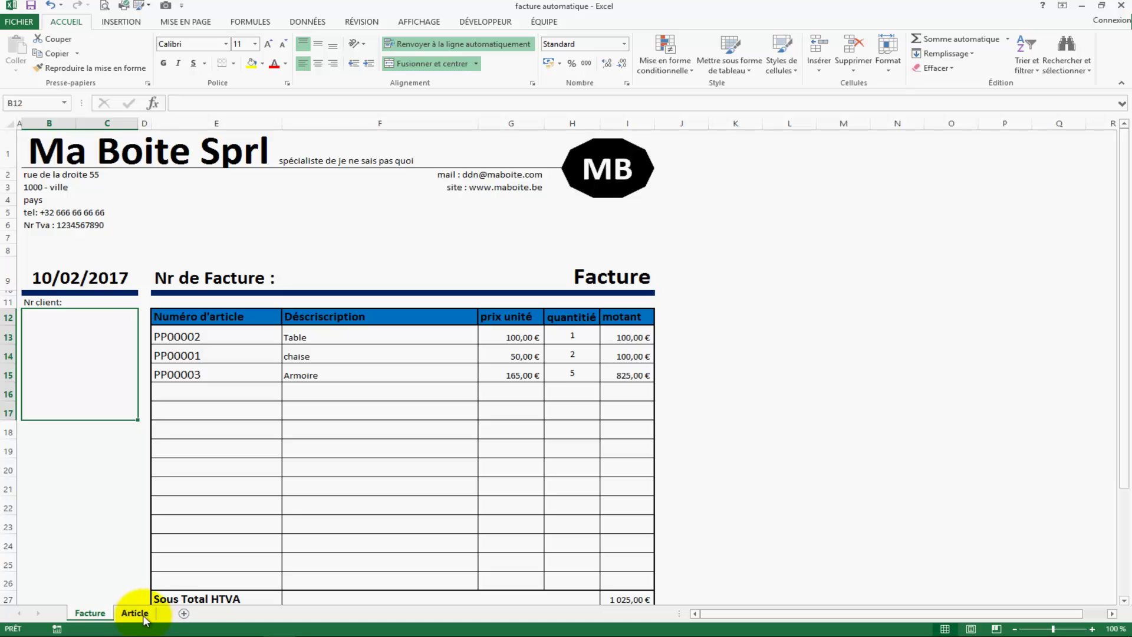
Step: Add a new worksheet and name it 'client'
left_click(183, 613)
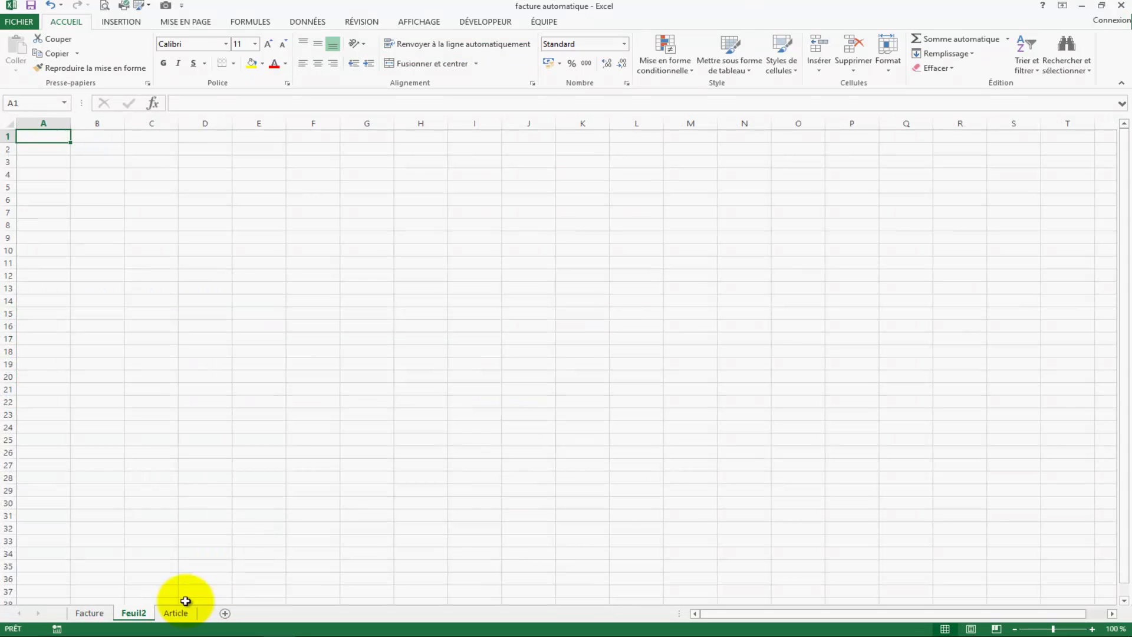
right_click(148, 613)
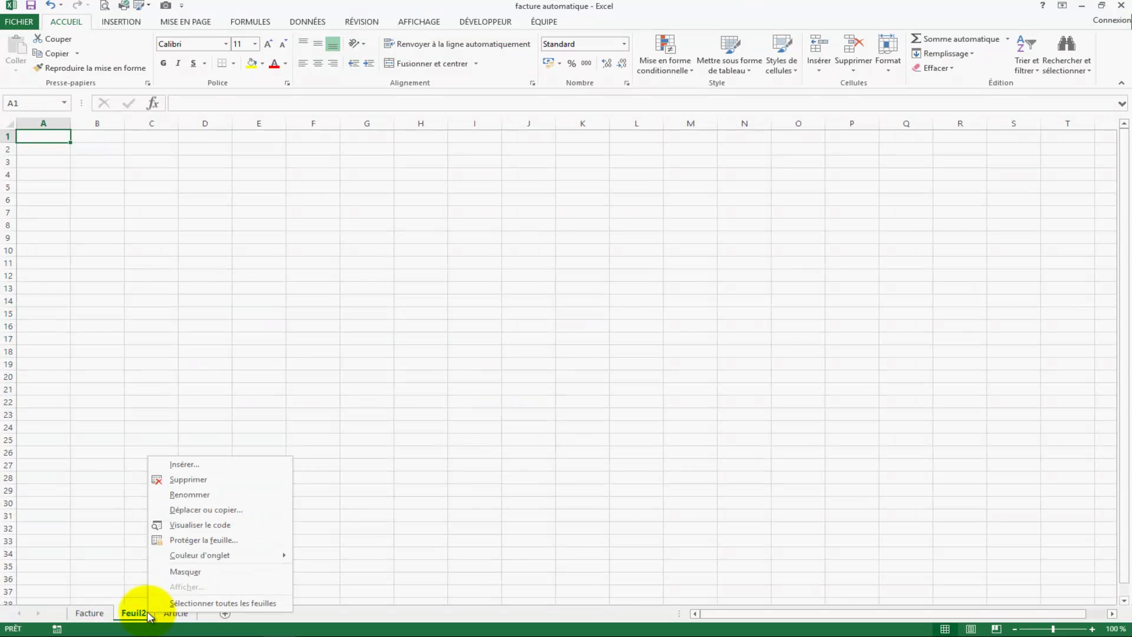
left_click(207, 493)
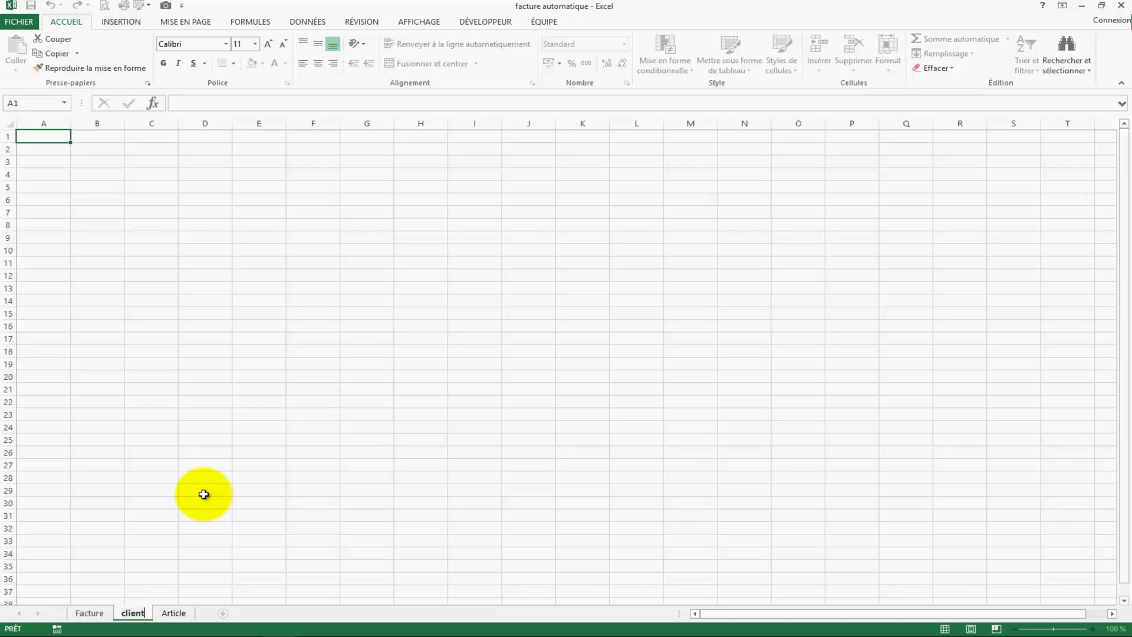
left_click(258, 295)
Step: Enter headers nr client, nom, adress and code postal in B2:E2, fixing the 'code postale' typo
left_click(99, 149)
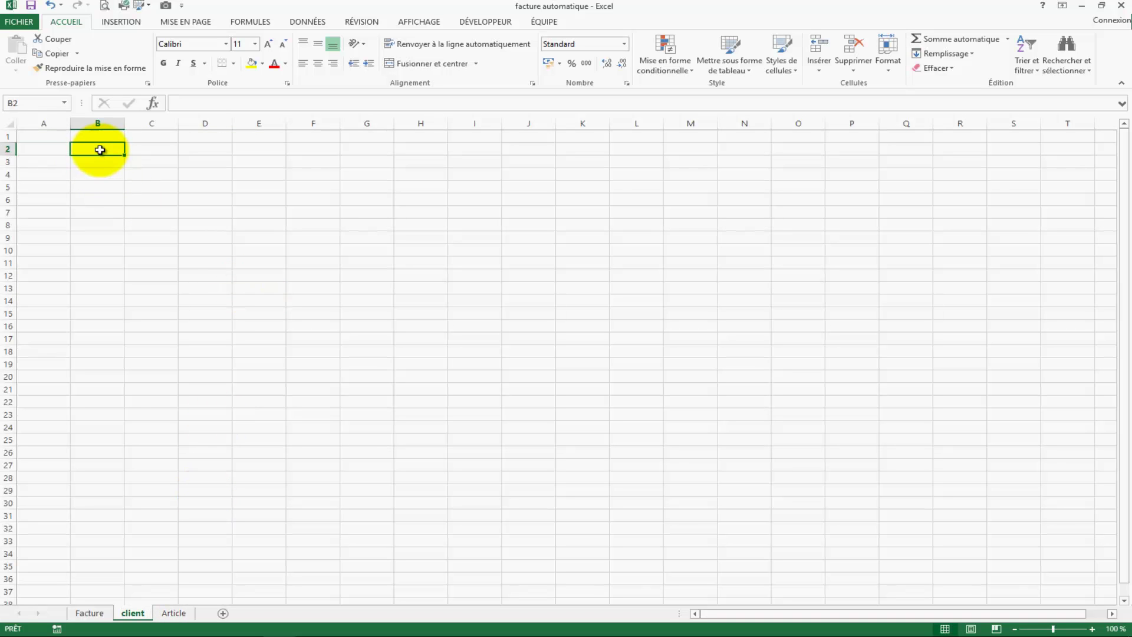
type("nr cli")
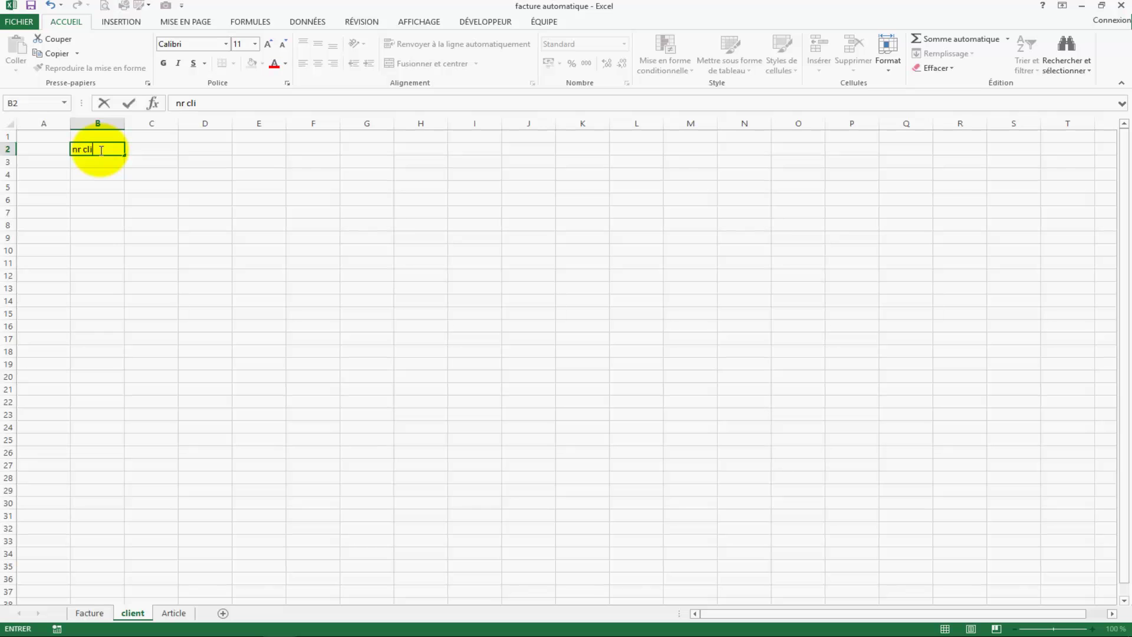
type("ent")
key("Tab")
type("nom")
key("Tab")
type("adress")
key("Tab")
type("code ")
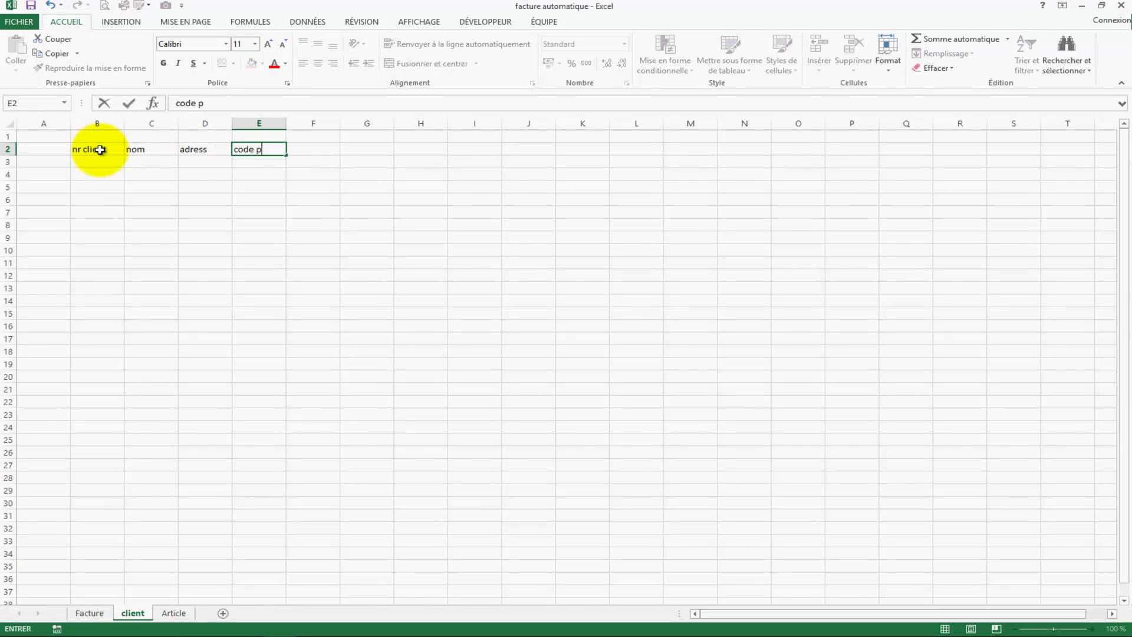
type("postale")
key("Tab")
type("vi")
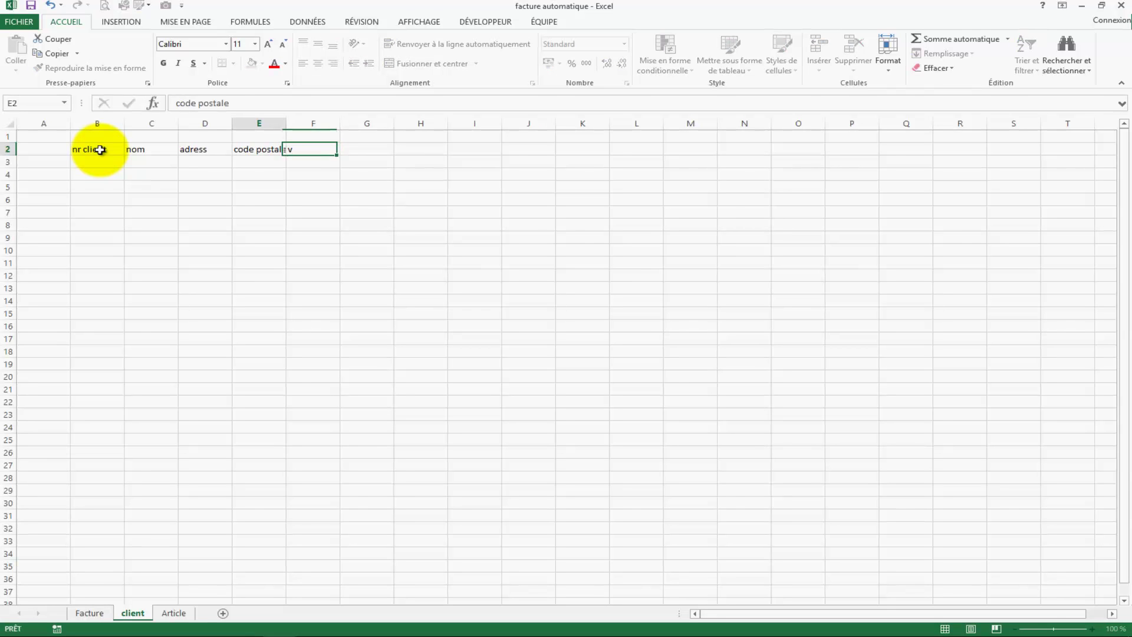
key("Left")
left_click(283, 100)
key("BackSpace")
key("Tab")
Step: Add headers ville, pays, mail, tel and info in F2:J2, then widen column J
type("ville")
key("Tab")
type("pays")
key("Tab")
type("mail")
key("Tab")
type("tel")
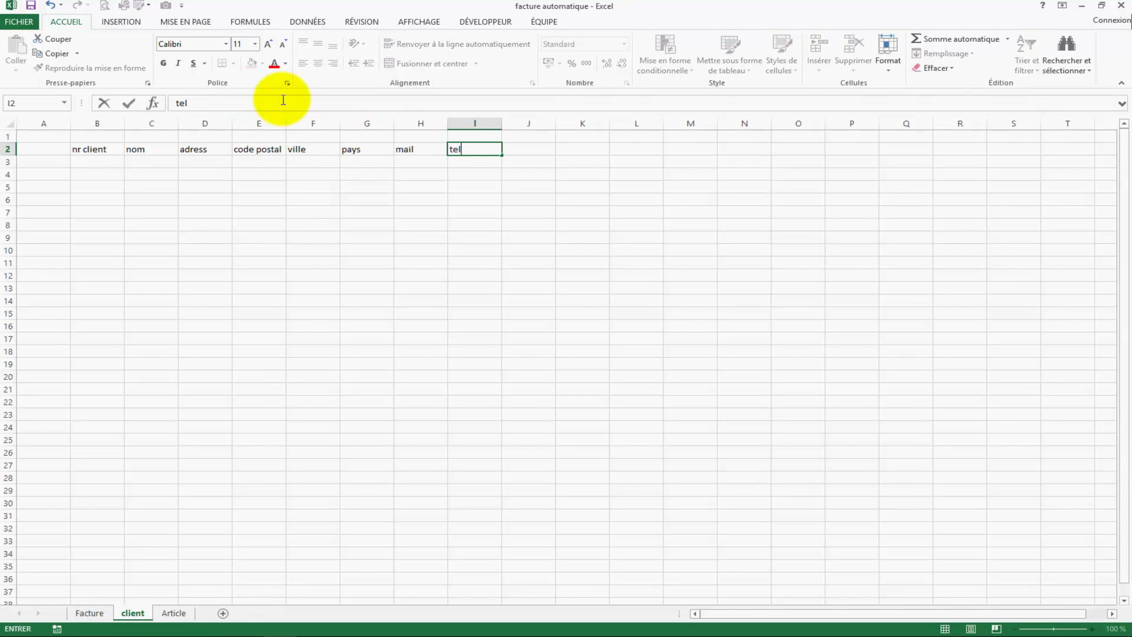
key("Tab")
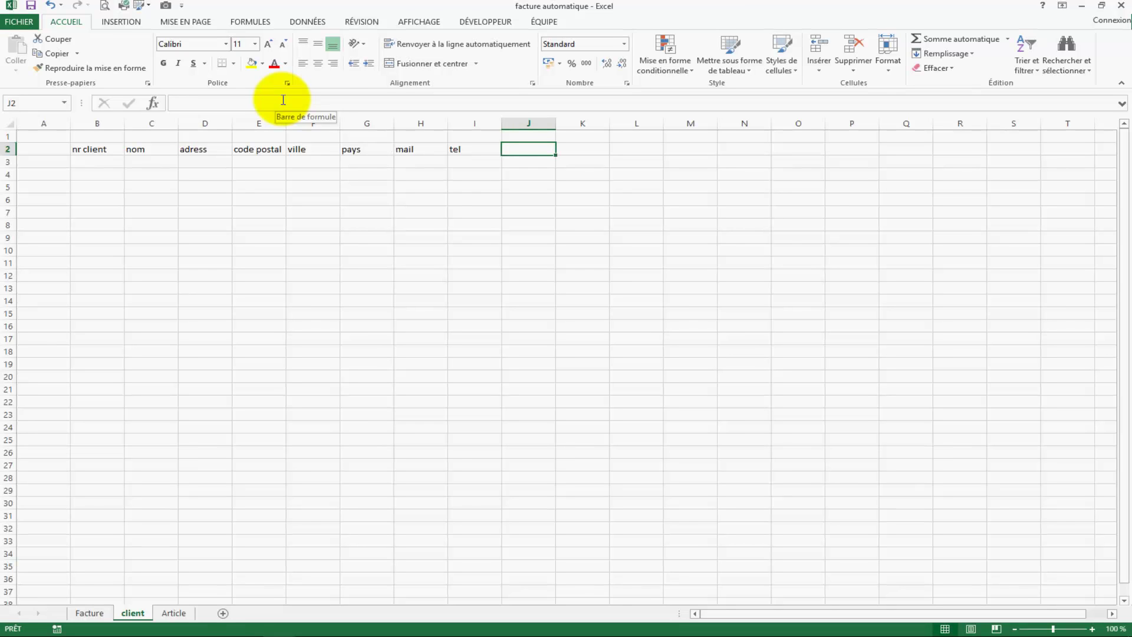
type("info")
key("Return")
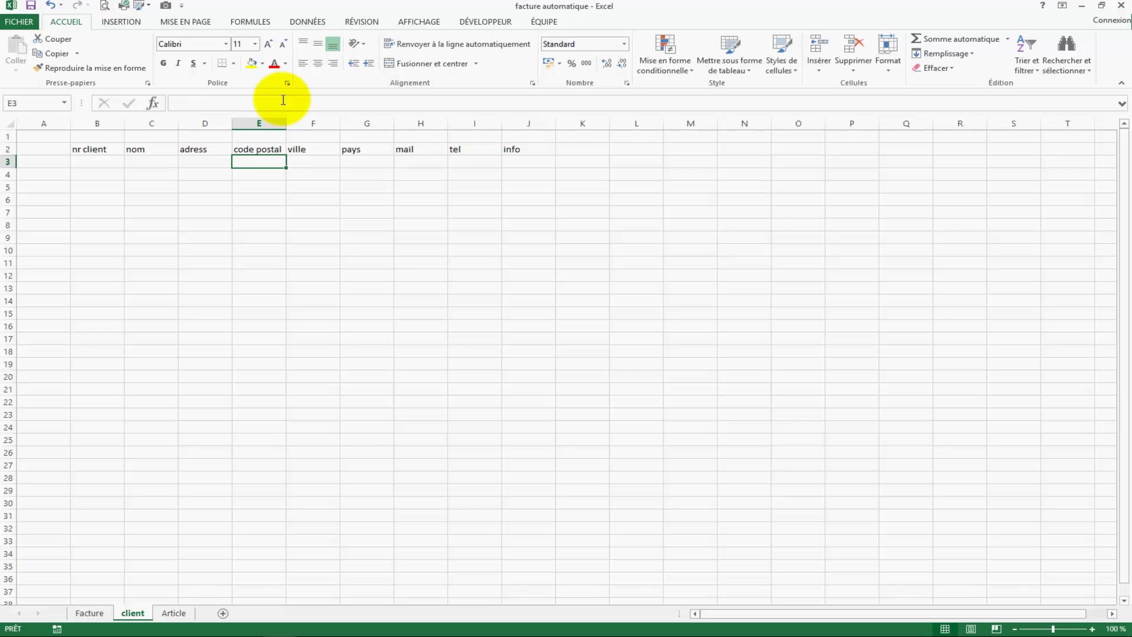
left_click_drag(554, 124, 772, 124)
left_click(420, 275)
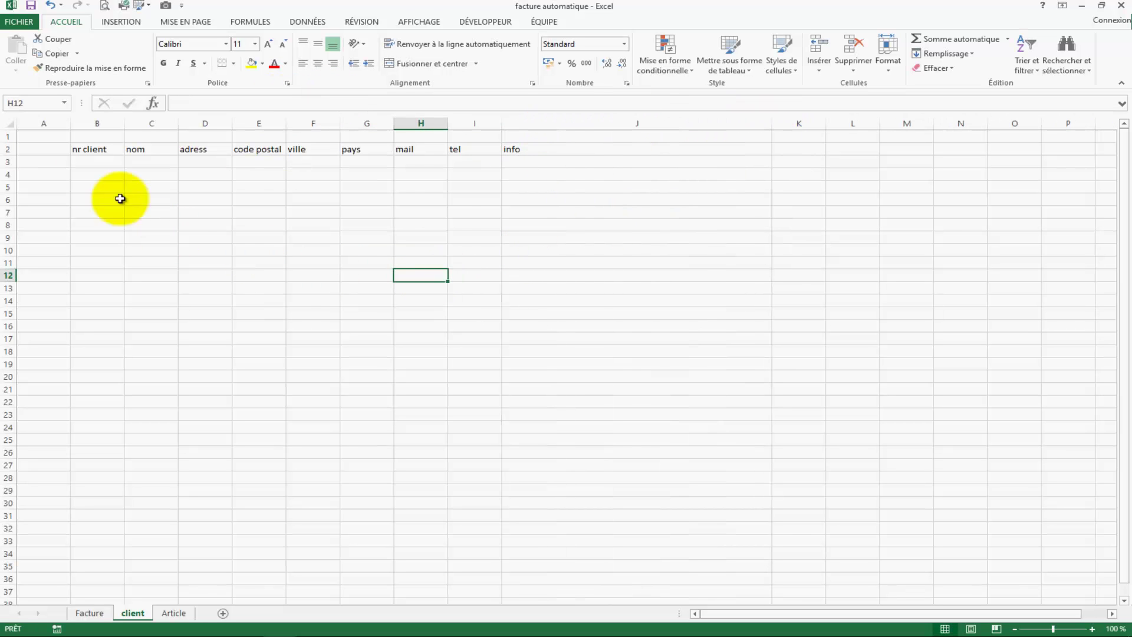
Step: Enter the sample client's number, name and street in B3:D3
left_click(105, 162)
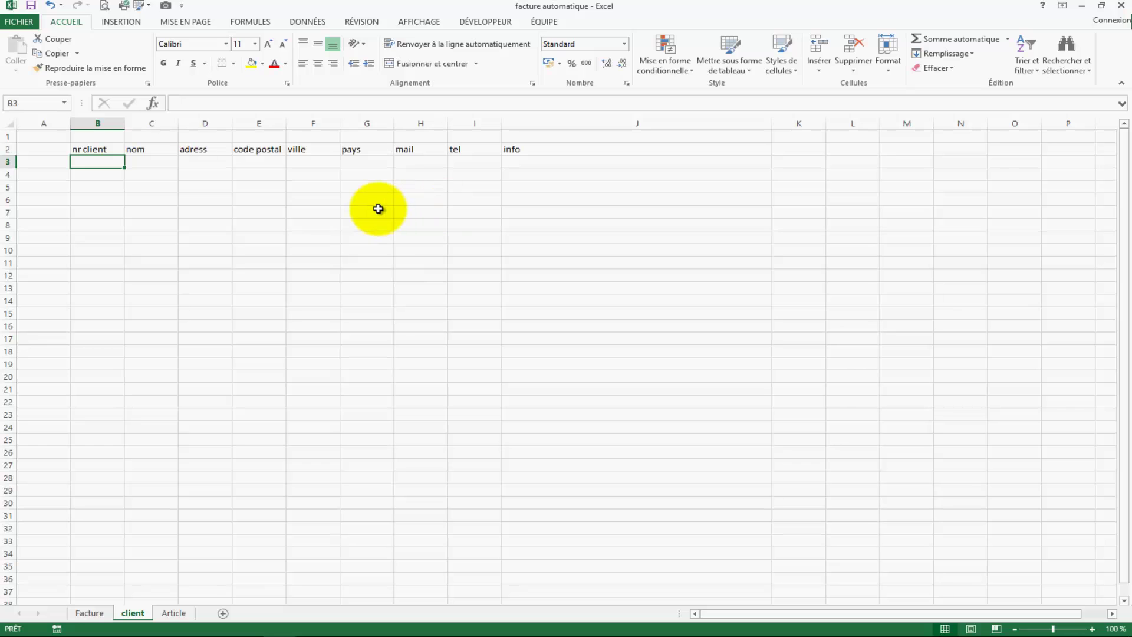
type("d")
key("Right")
key("Left")
key("Left")
key("Right")
type("123")
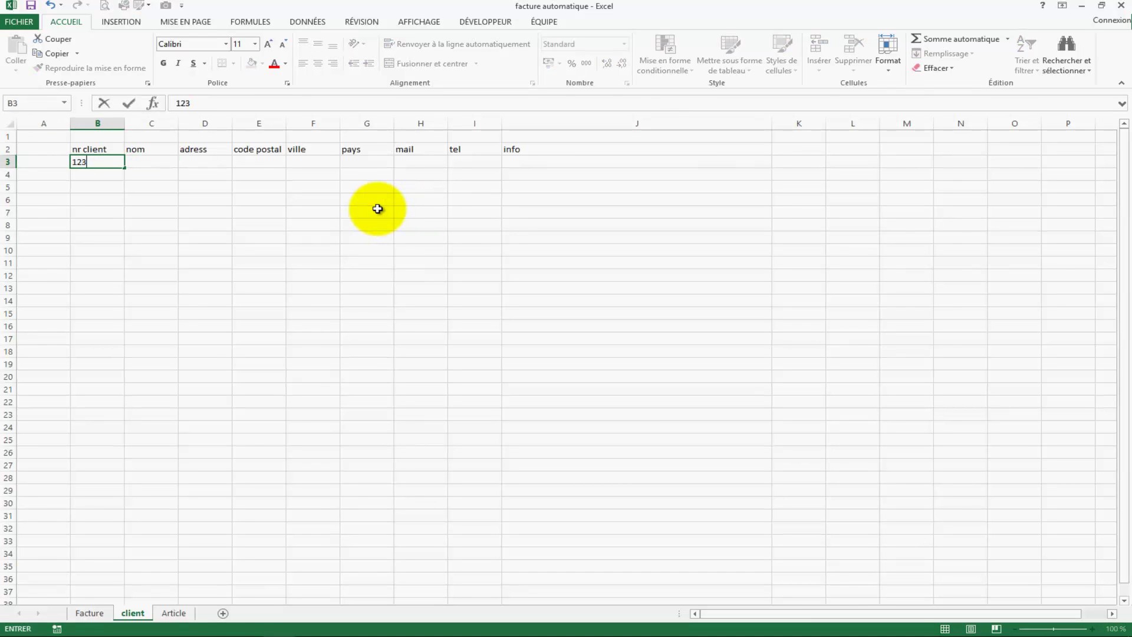
key("Tab")
type("dan")
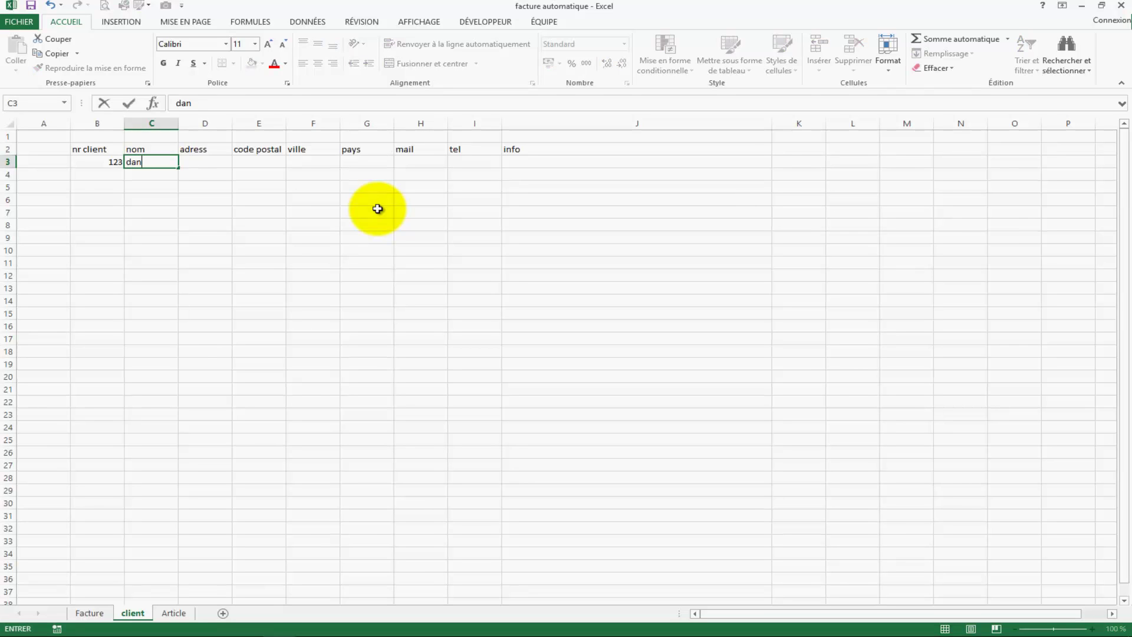
type("iel")
key("Tab")
type("rue")
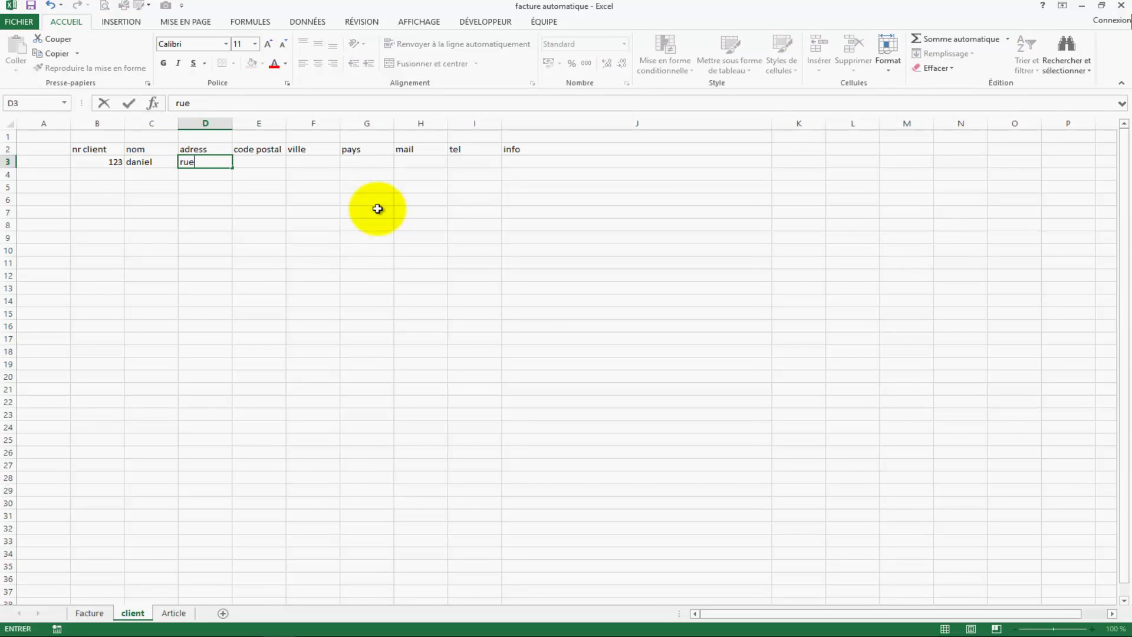
type(" de gauche")
key("Tab")
Step: Fill in the client's postal code, city, country, e-mail and phone number in E3:I3
type("1000")
key("Tab")
type("br")
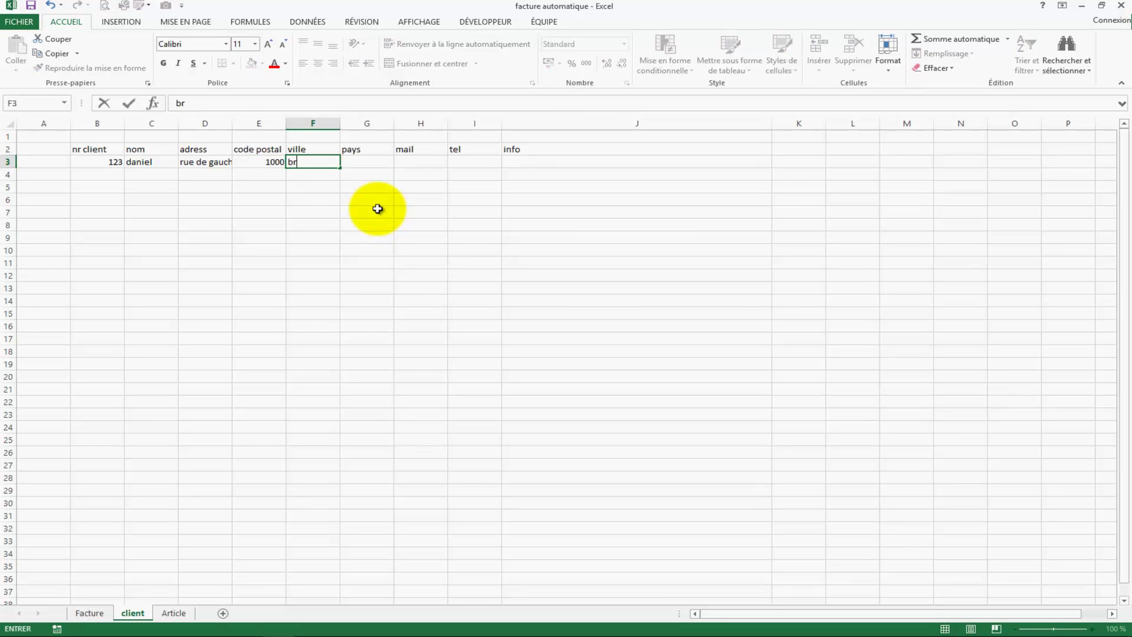
type("uxelles")
key("Tab")
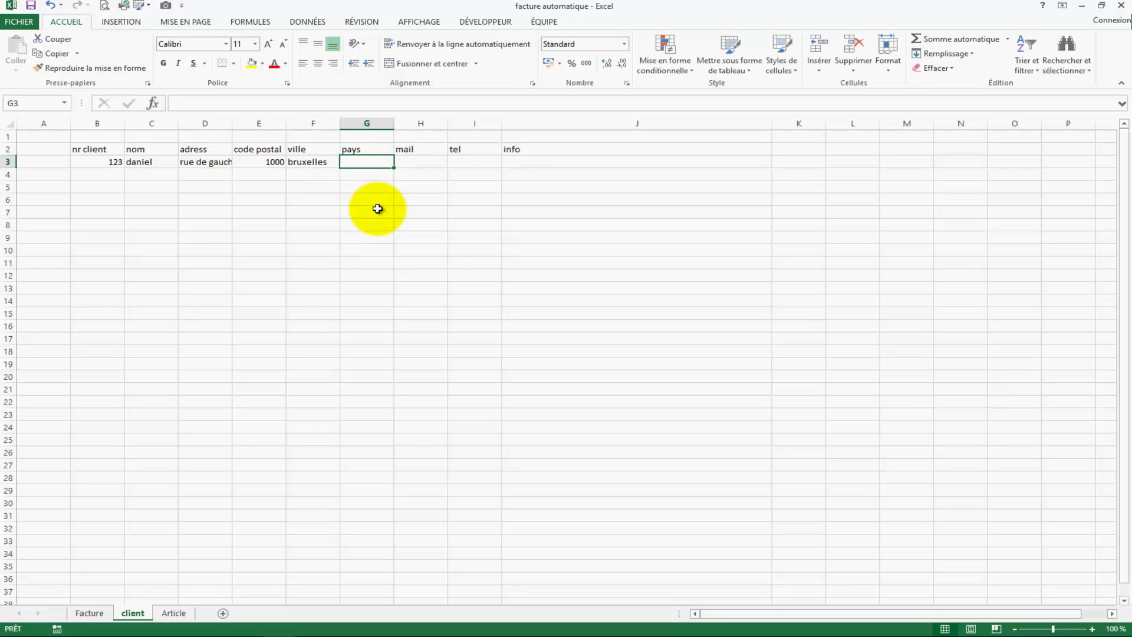
type("be")
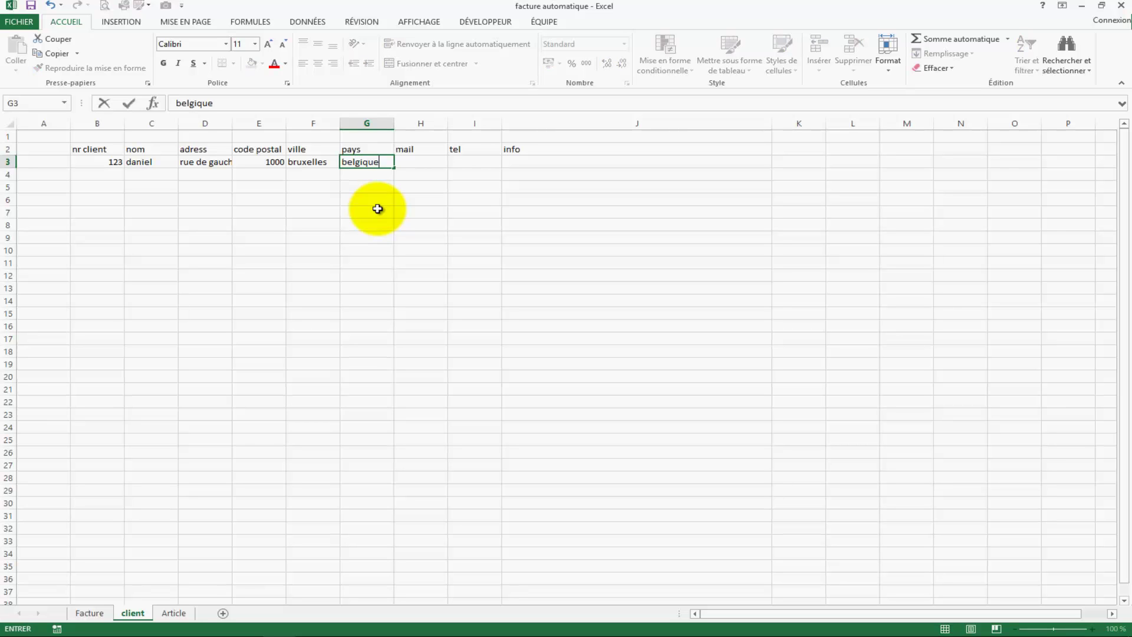
type("lgique")
key("Tab")
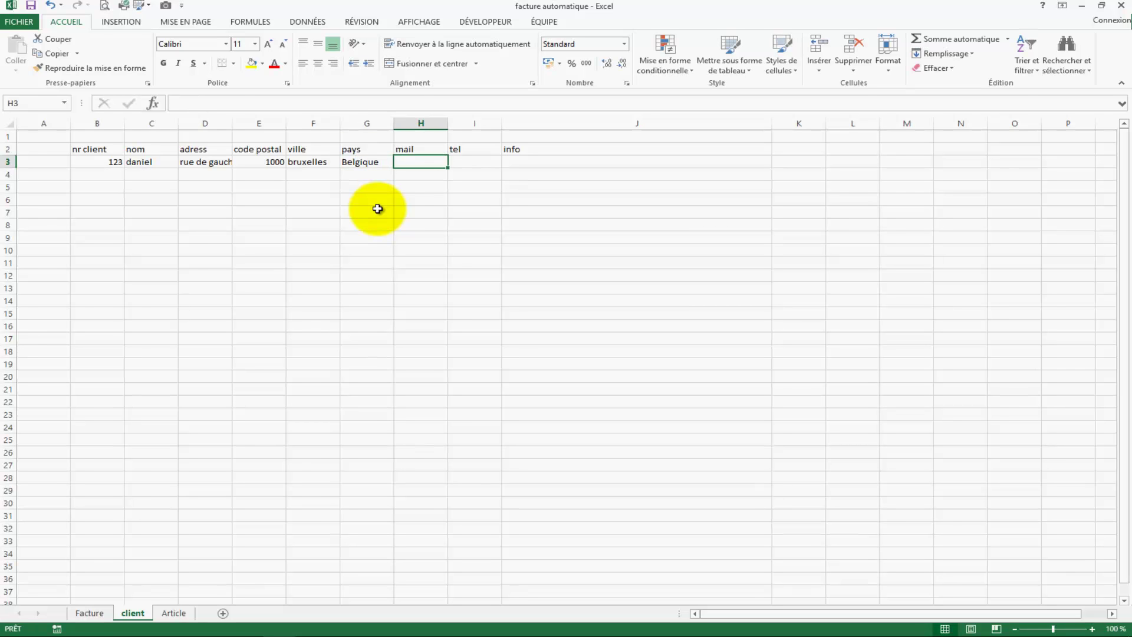
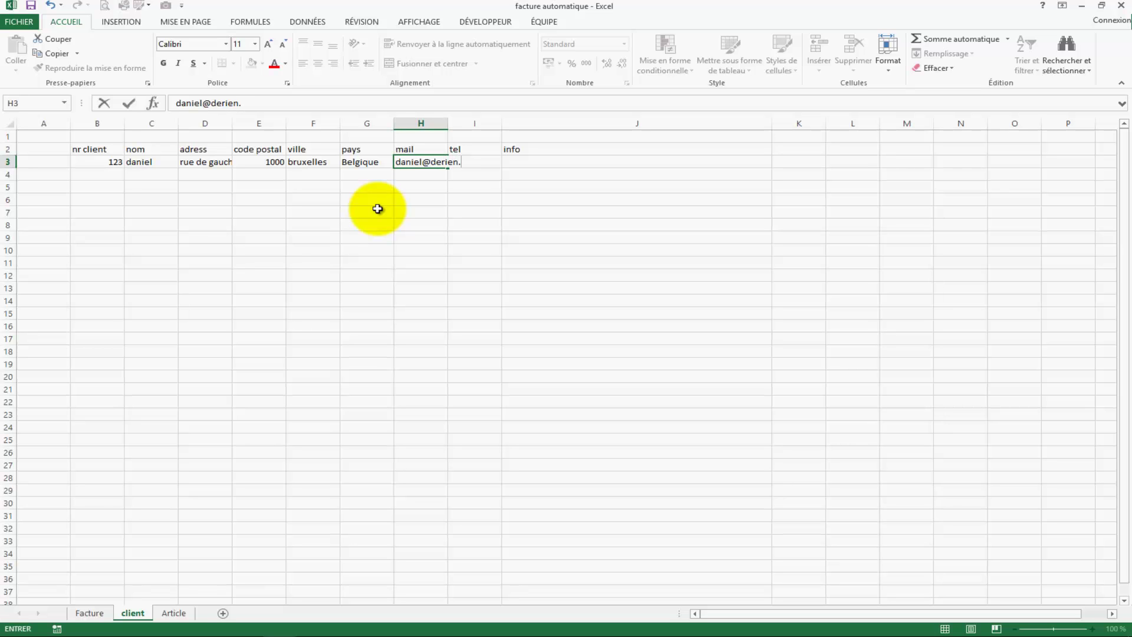
key("Tab")
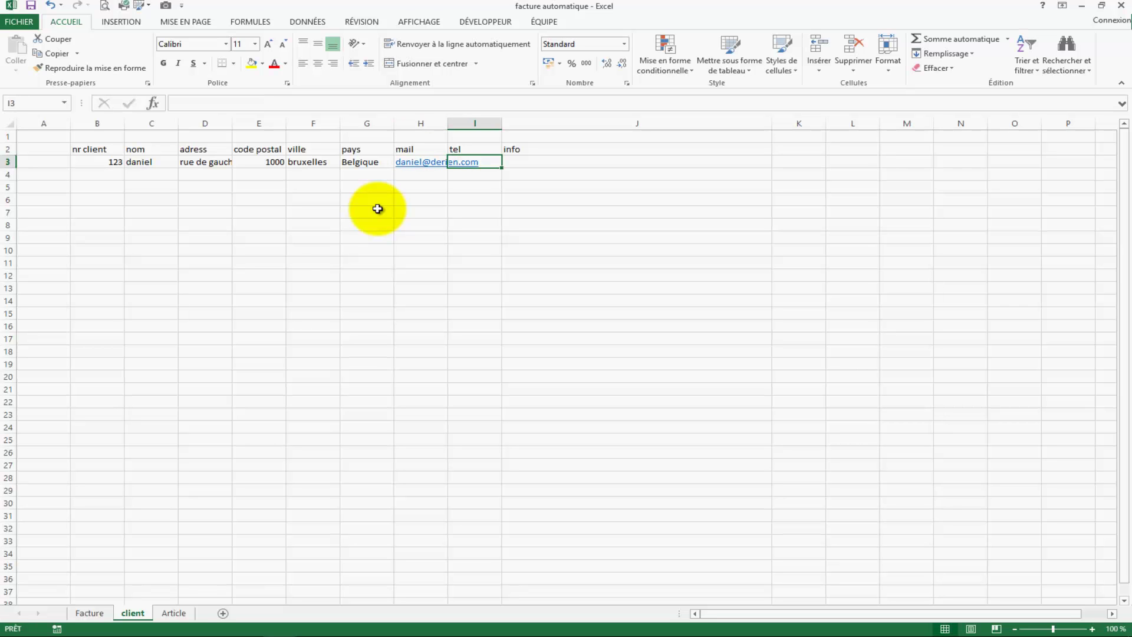
type("5 55")
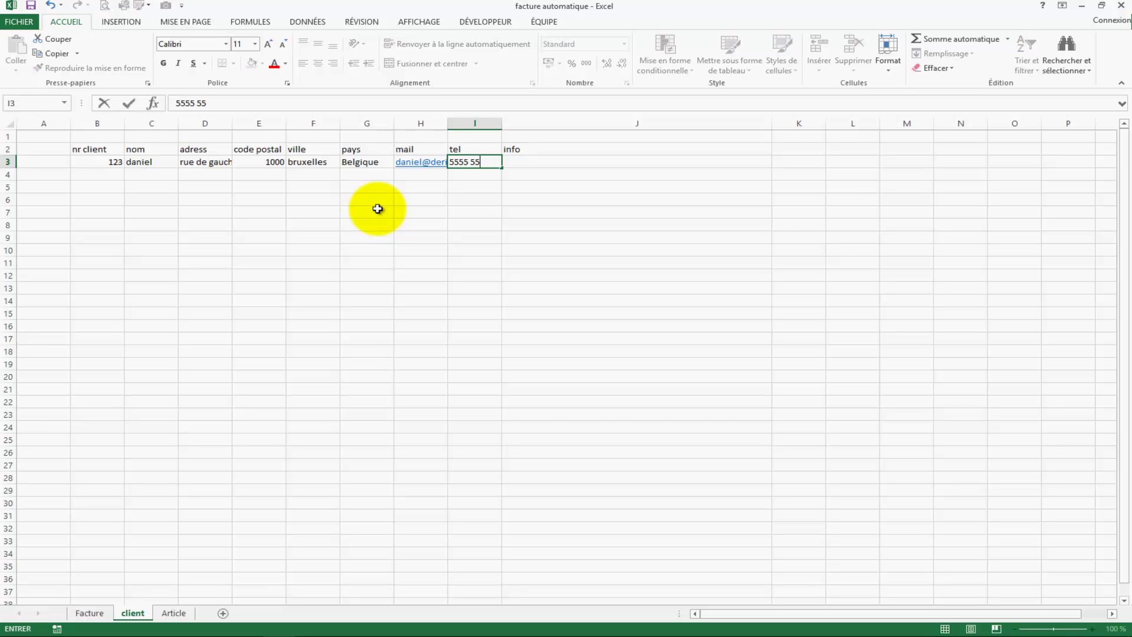
type("5 555 555")
key("Tab")
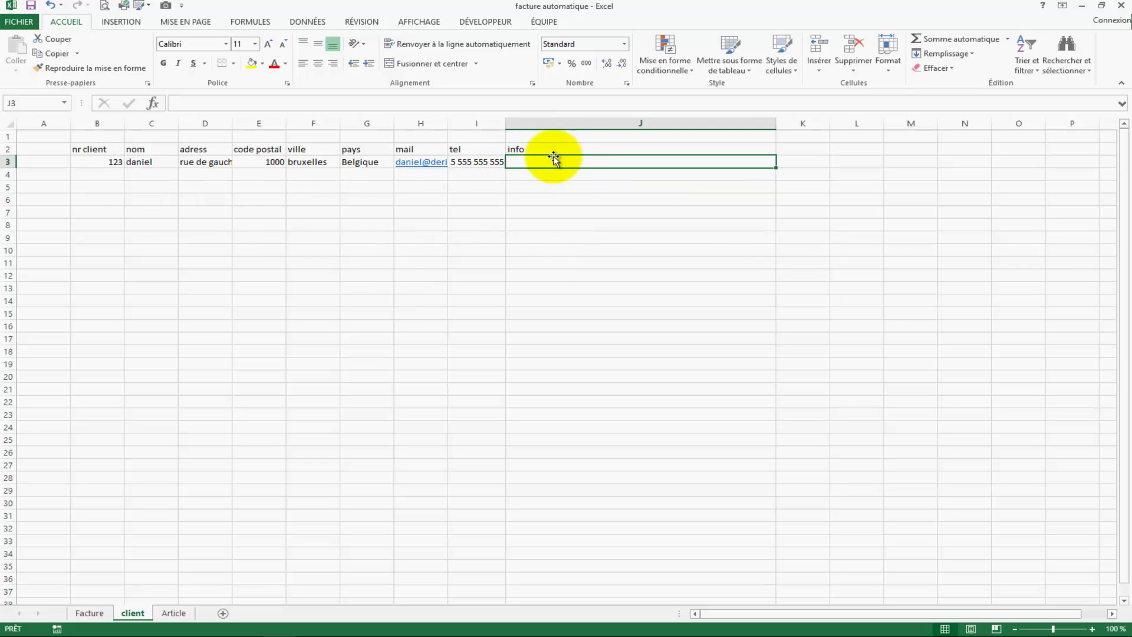
left_click(108, 616)
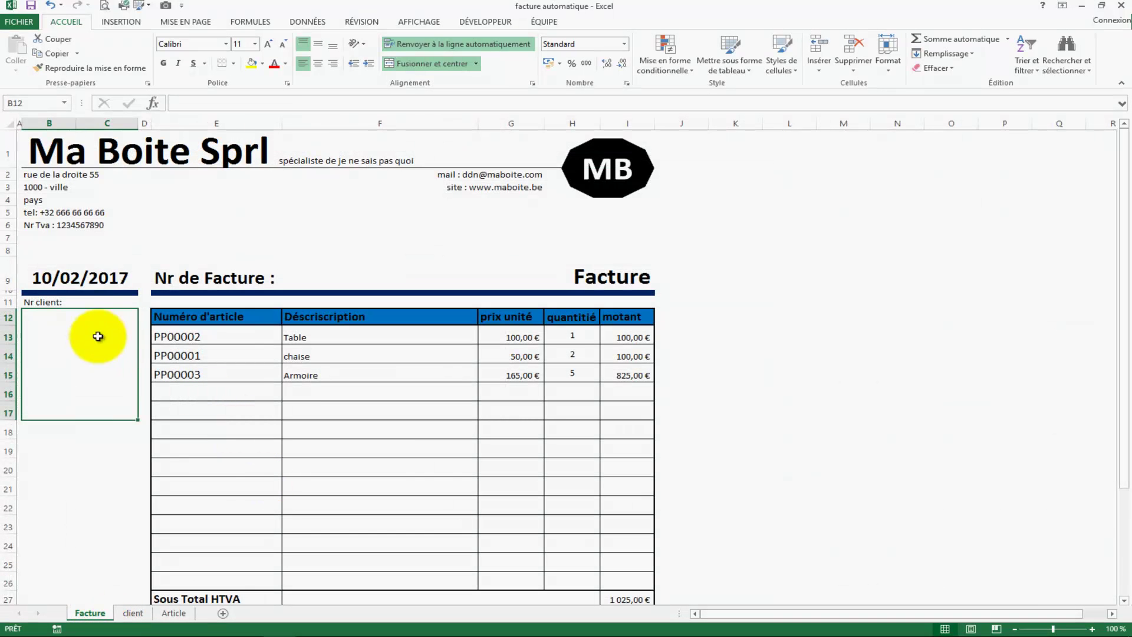
left_click(115, 302)
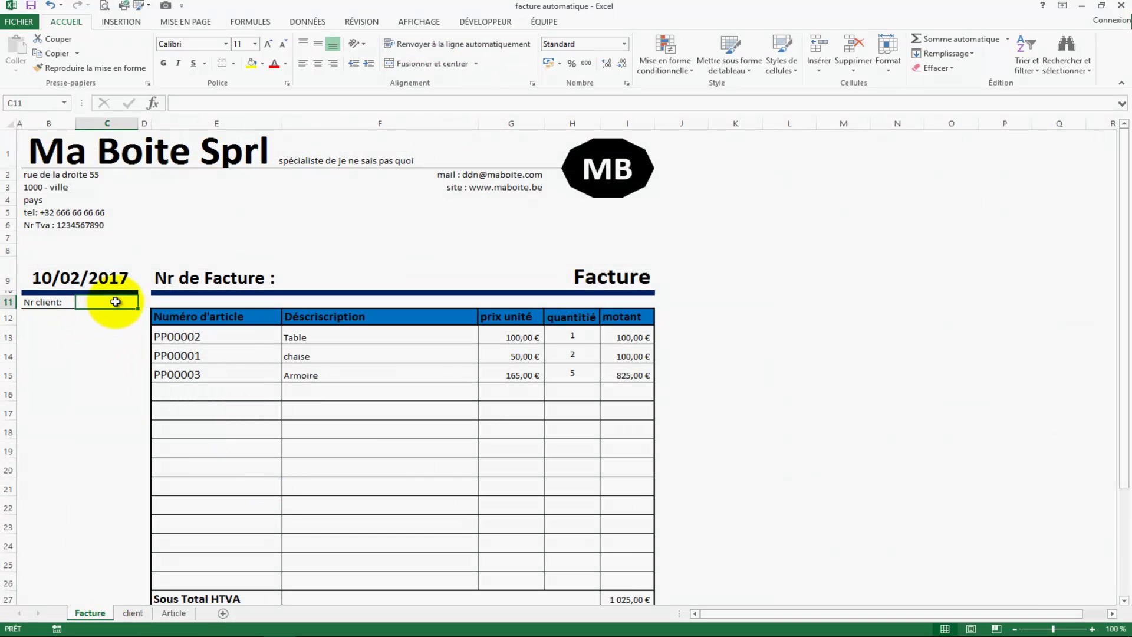
left_click(94, 378)
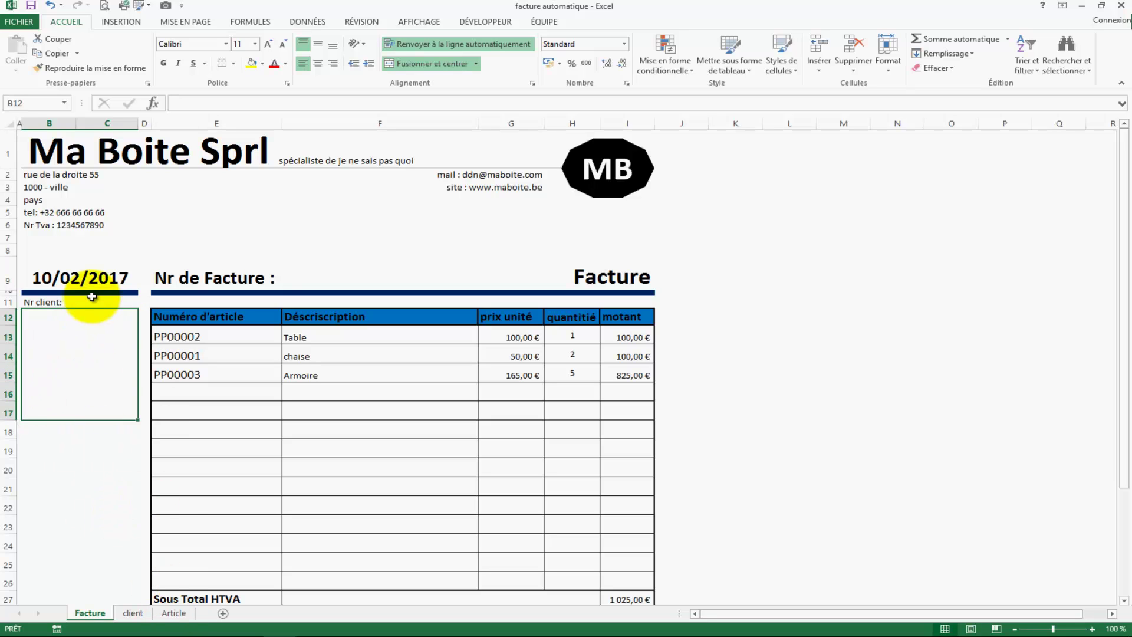
left_click(111, 303)
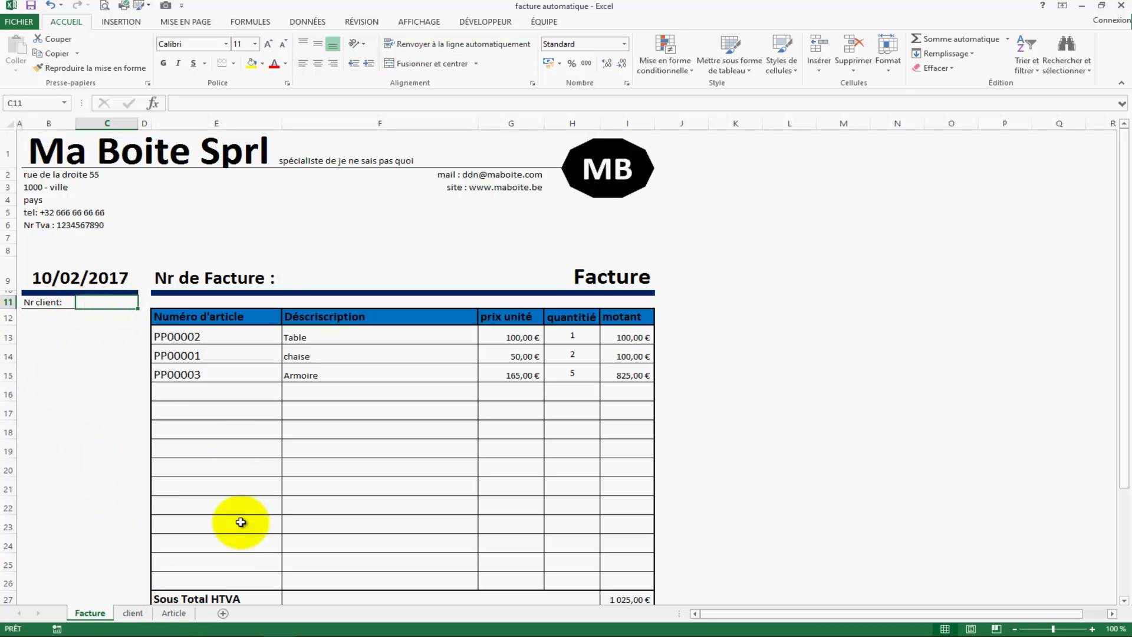
left_click(172, 612)
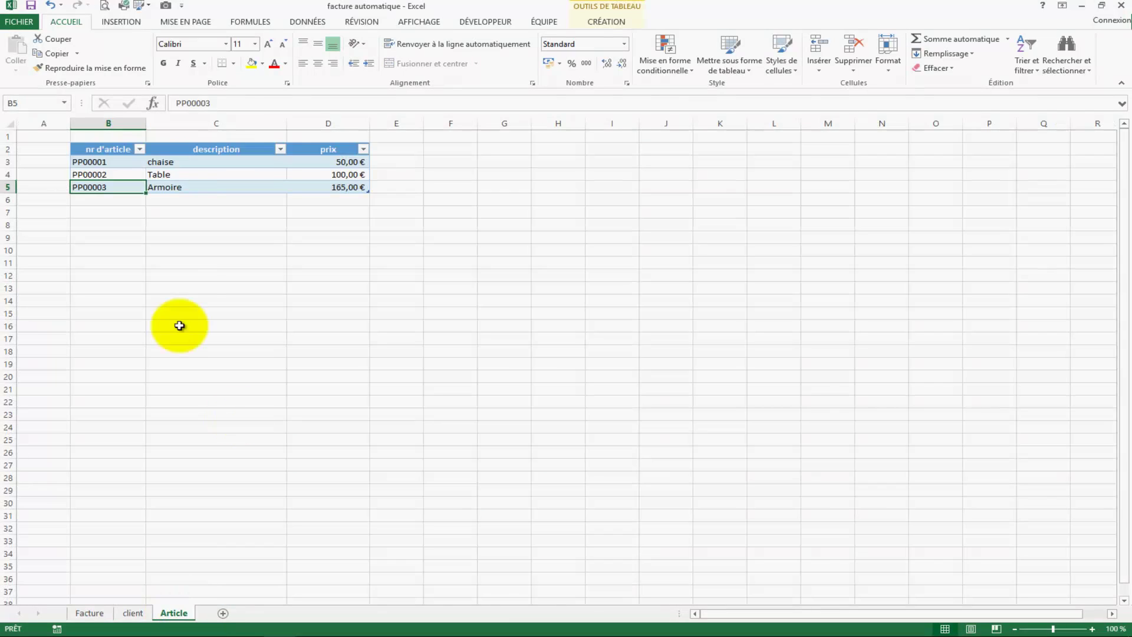
left_click(137, 614)
left_click(112, 162)
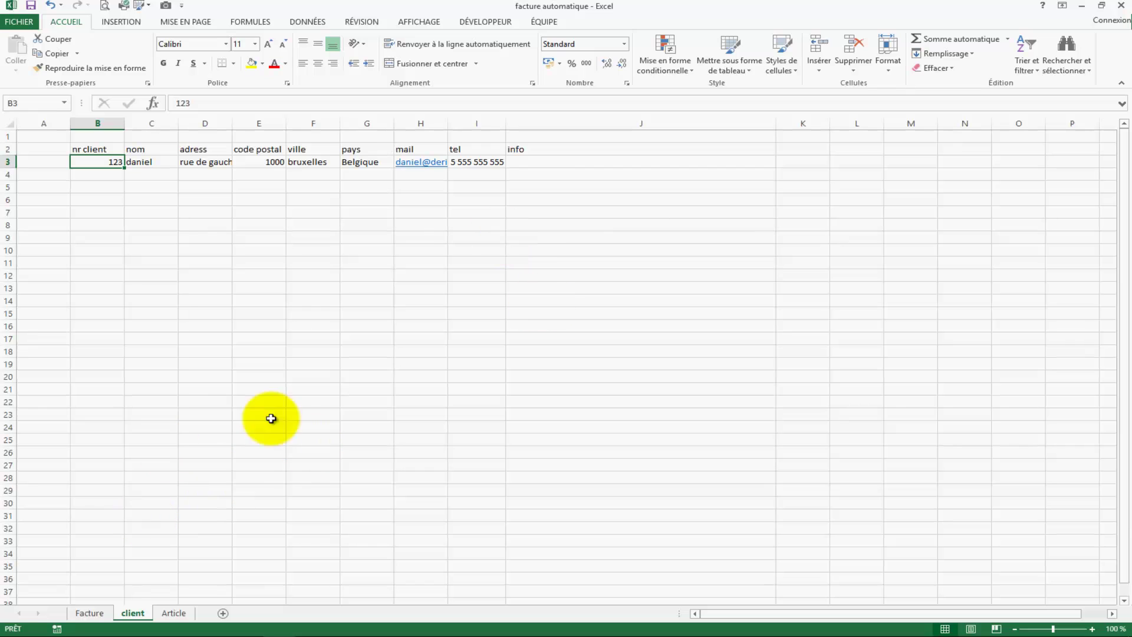
Step: Enter =CONCATENER(C3;D3;E3;F3;G3;H3;I3) in J3 to join the client's details
left_click(539, 161)
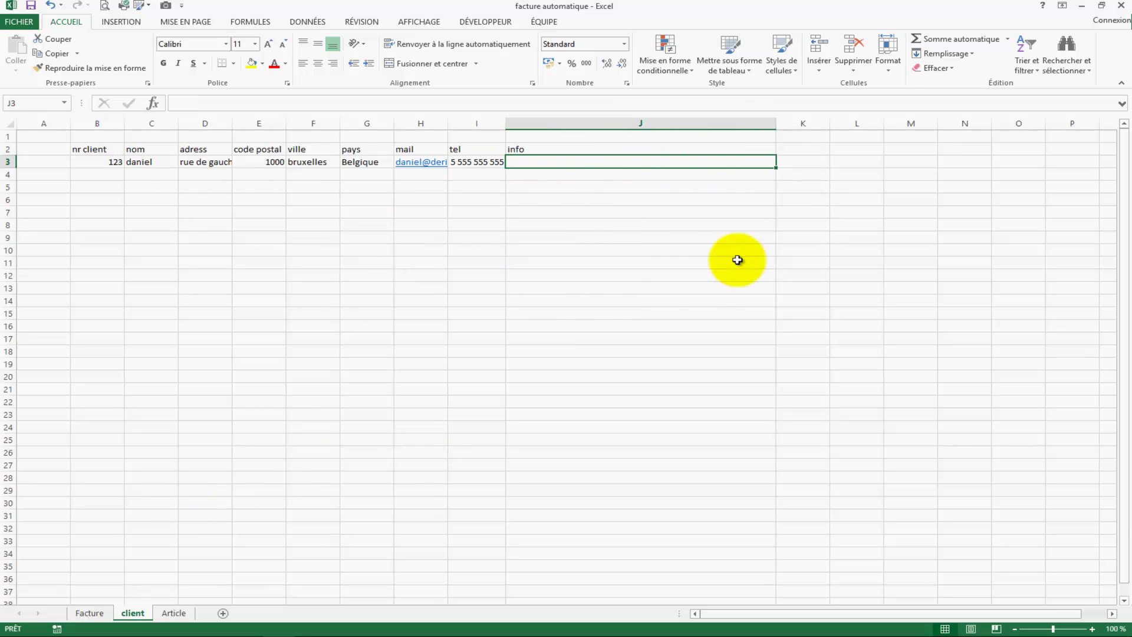
left_click(89, 613)
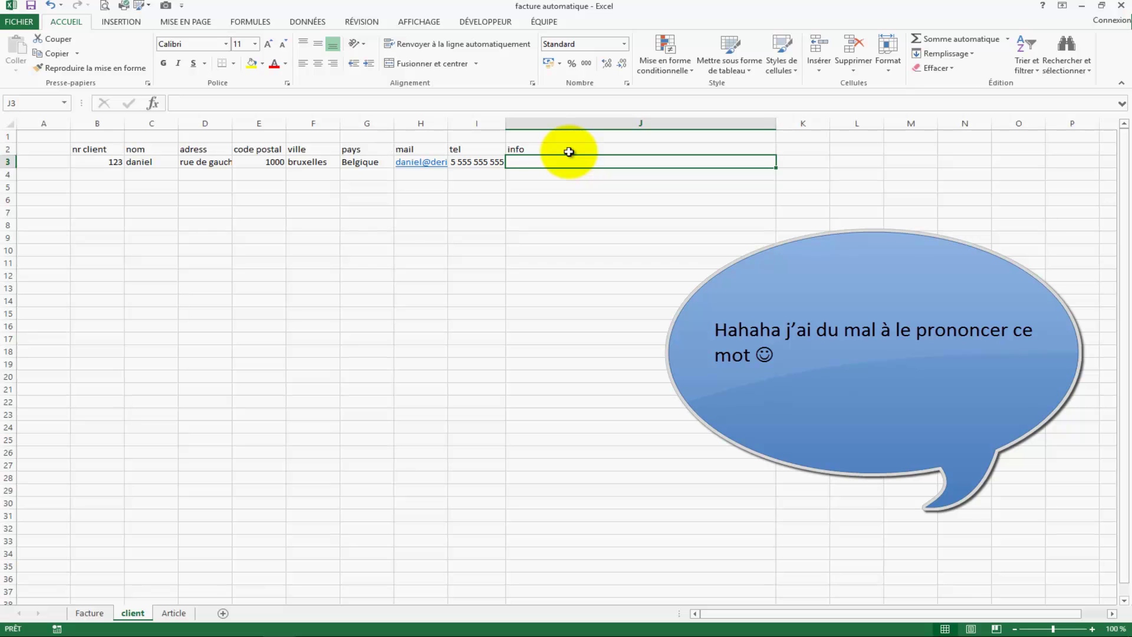
type(":")
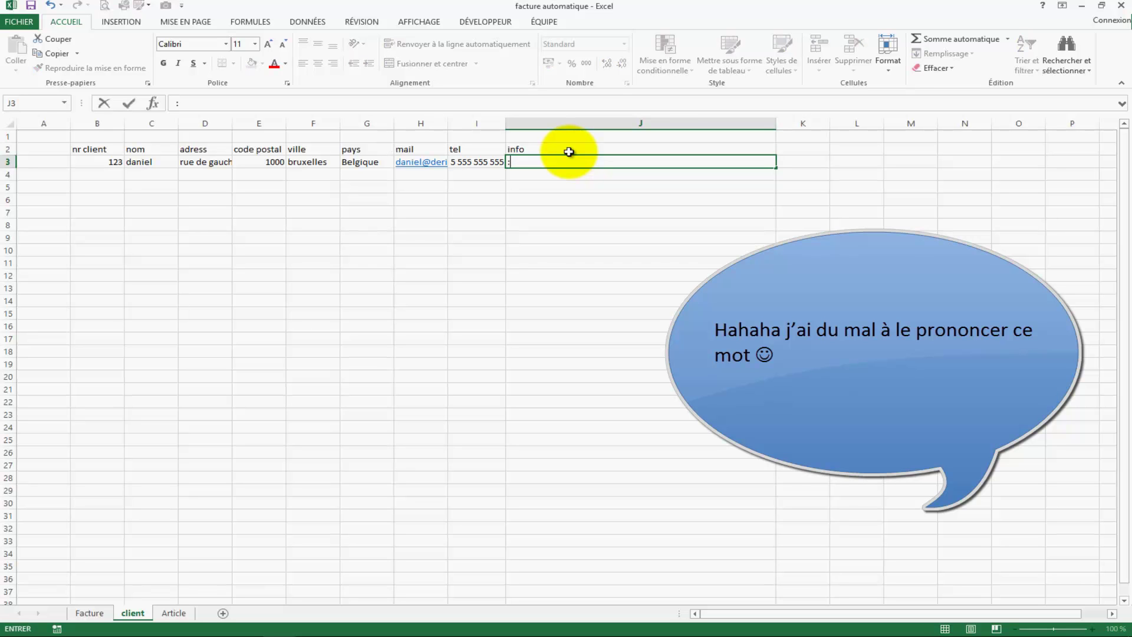
type("=concatener(")
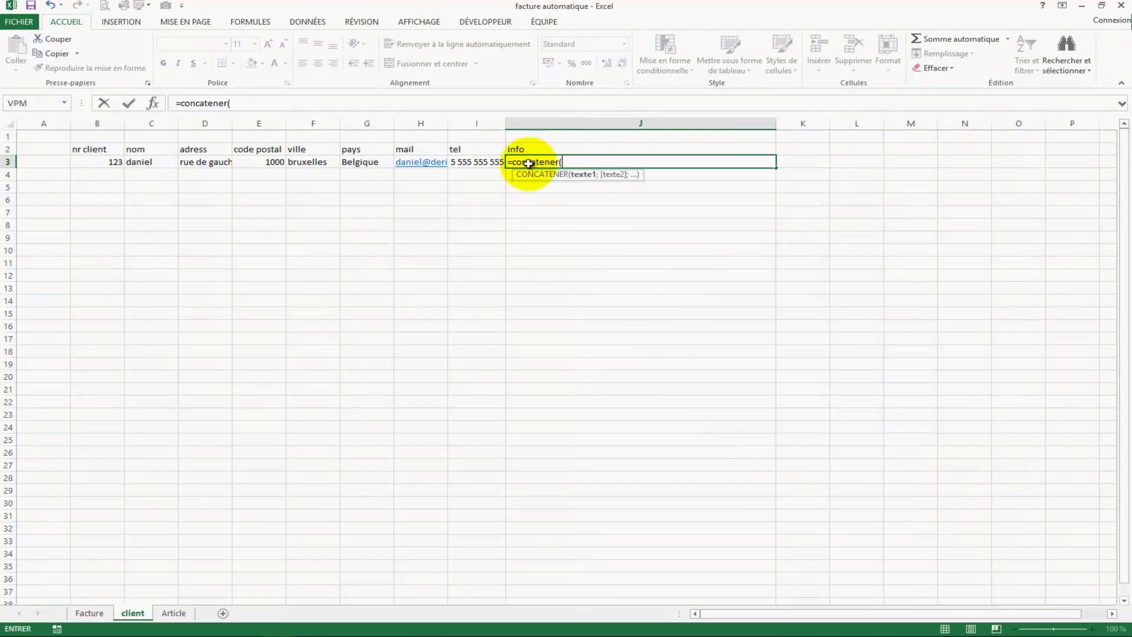
left_click(152, 164)
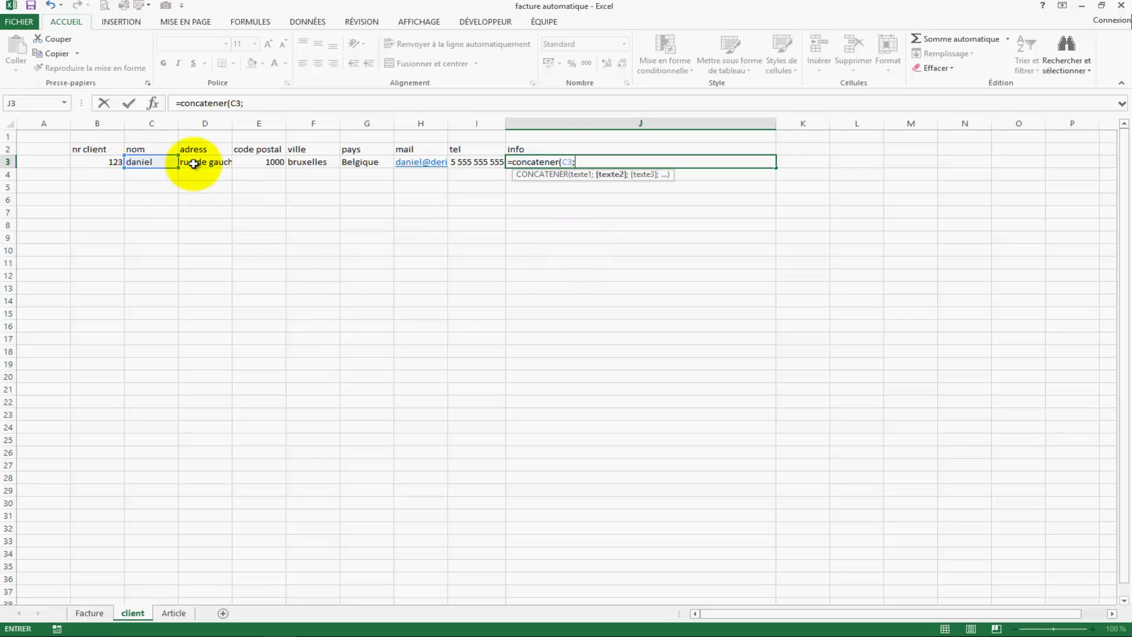
type(";")
left_click(263, 166)
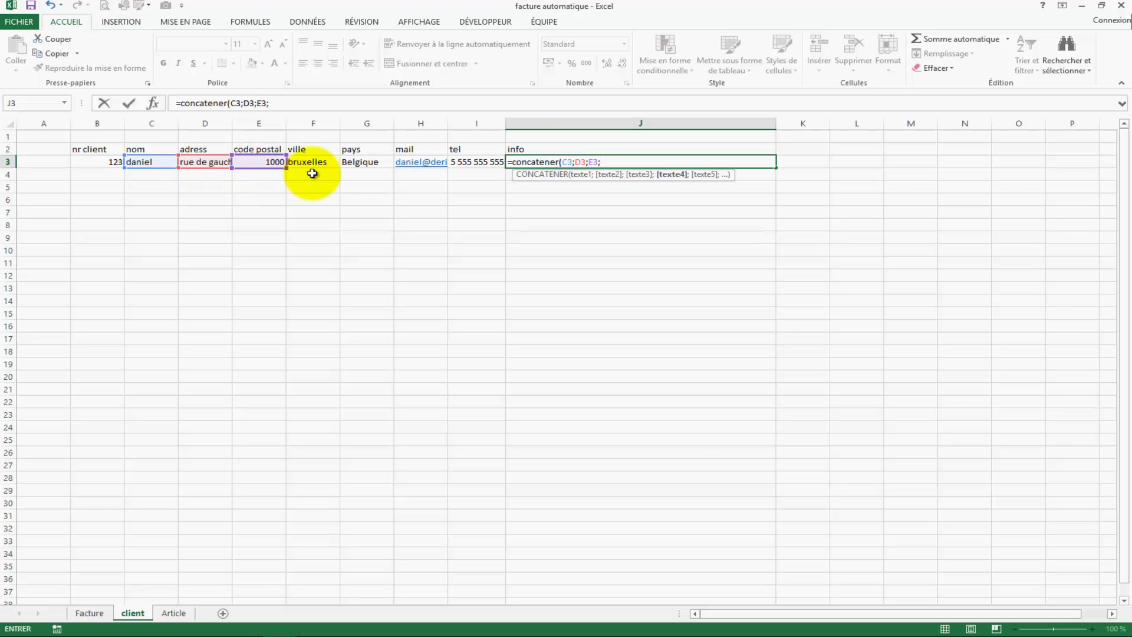
type(";")
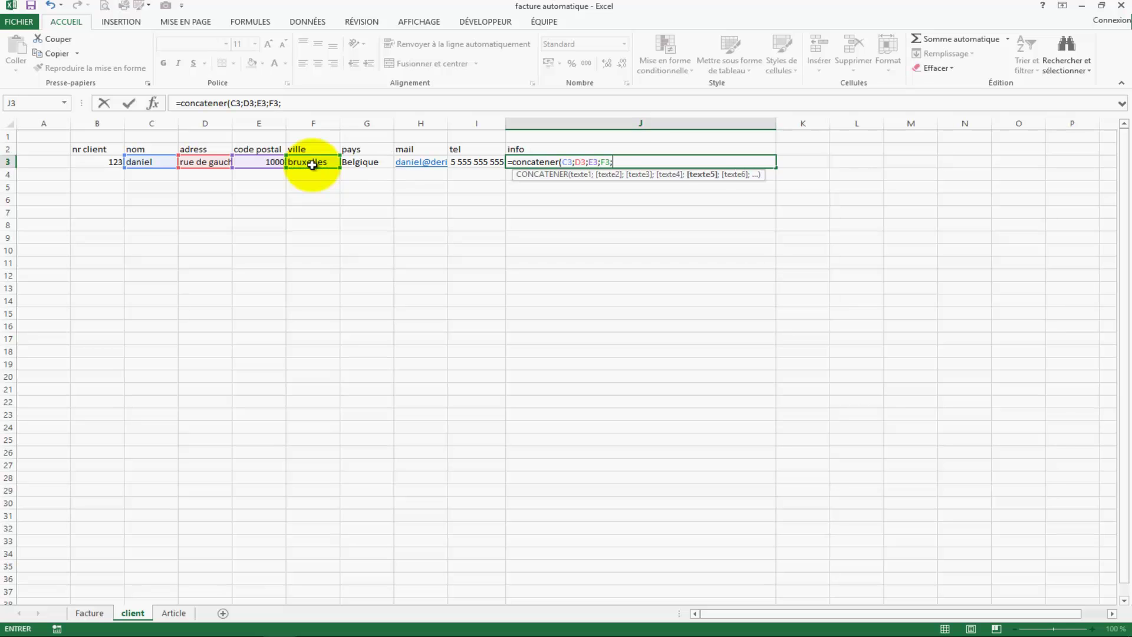
left_click(355, 164)
type(";")
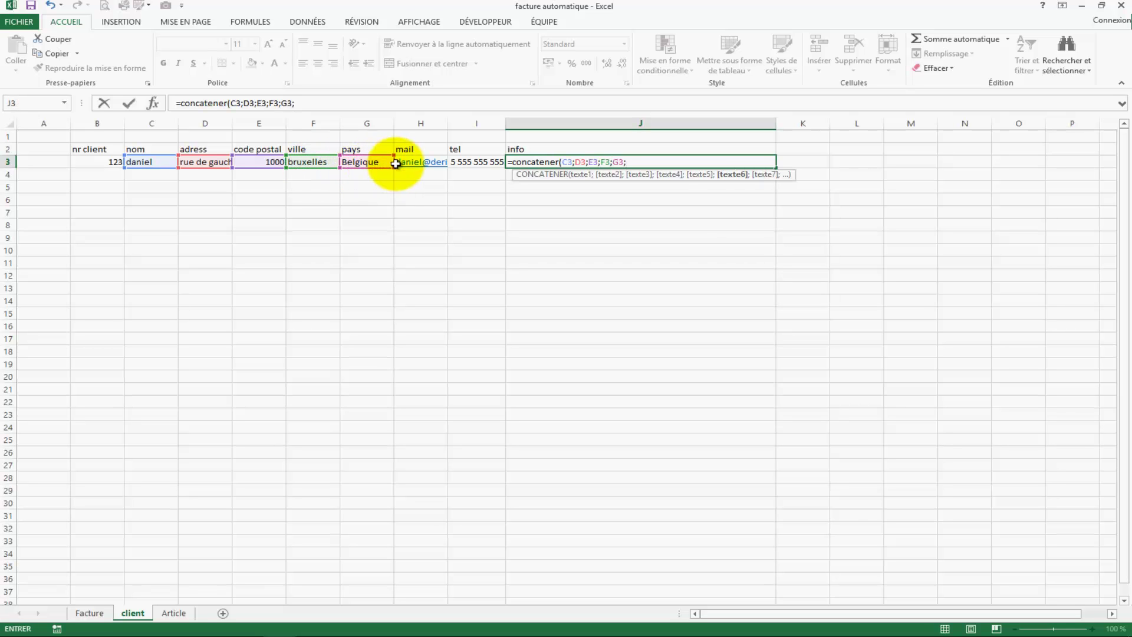
left_click(423, 165)
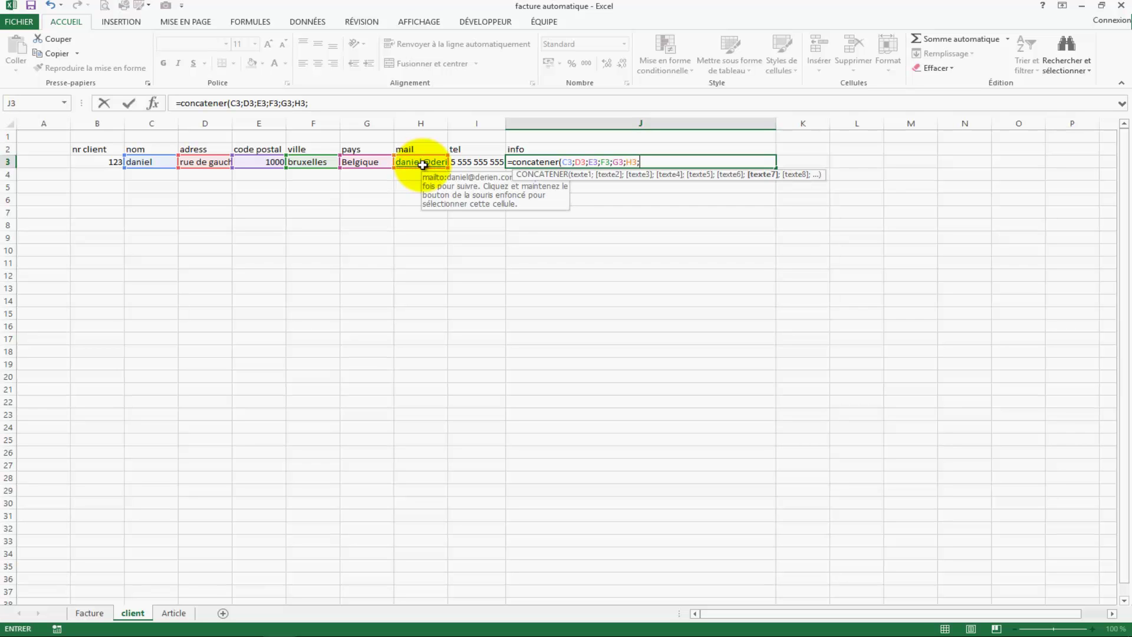
type(";")
left_click(464, 168)
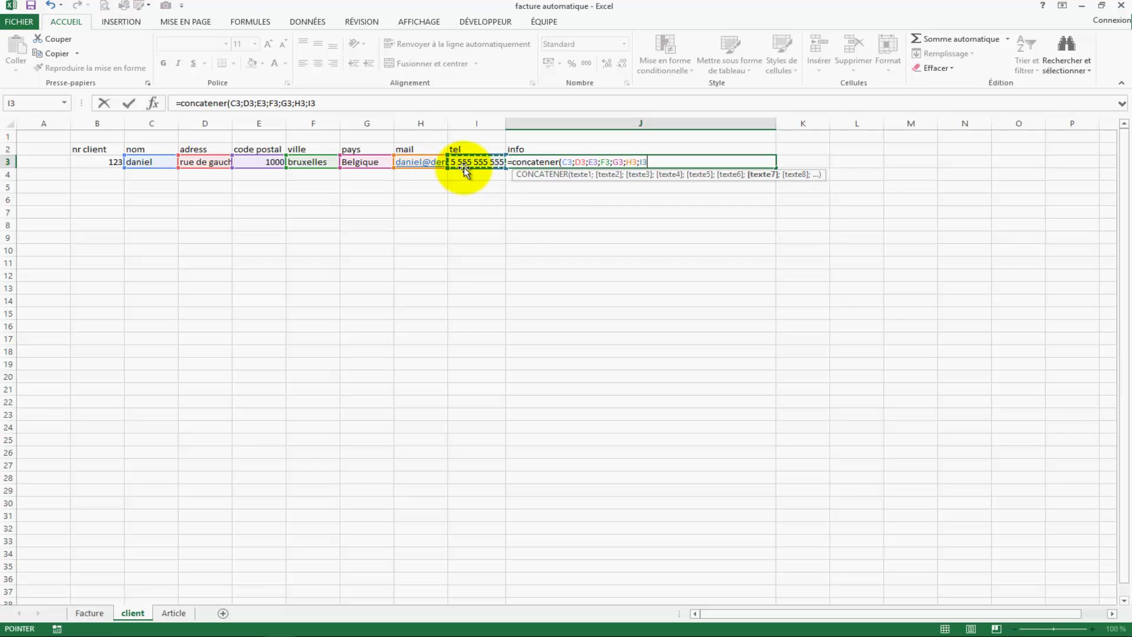
key("Return")
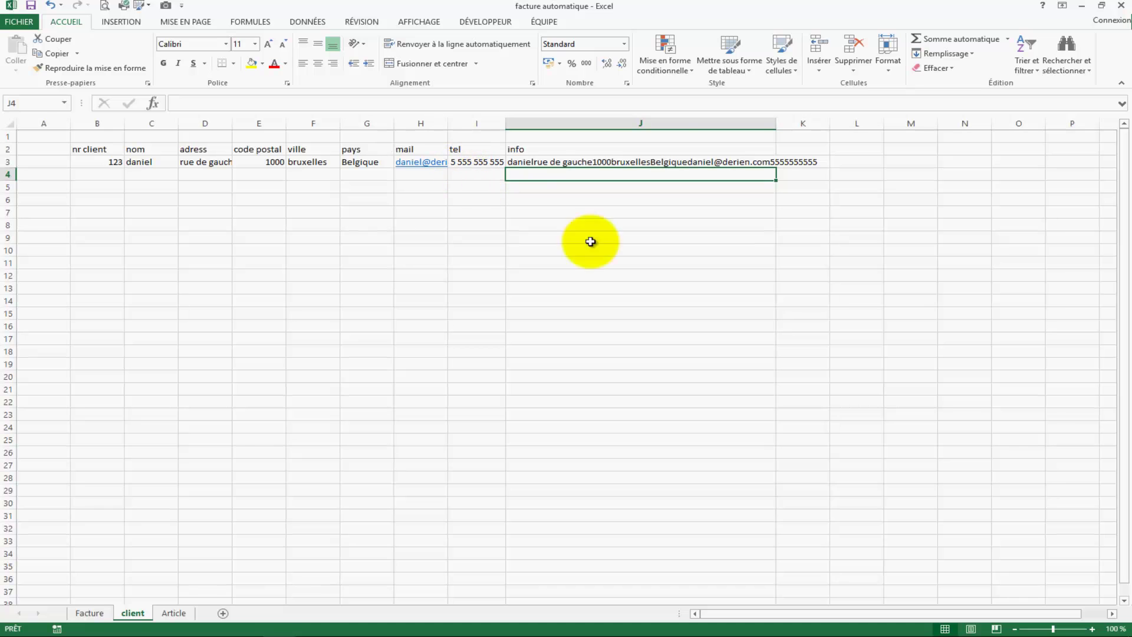
key("Up")
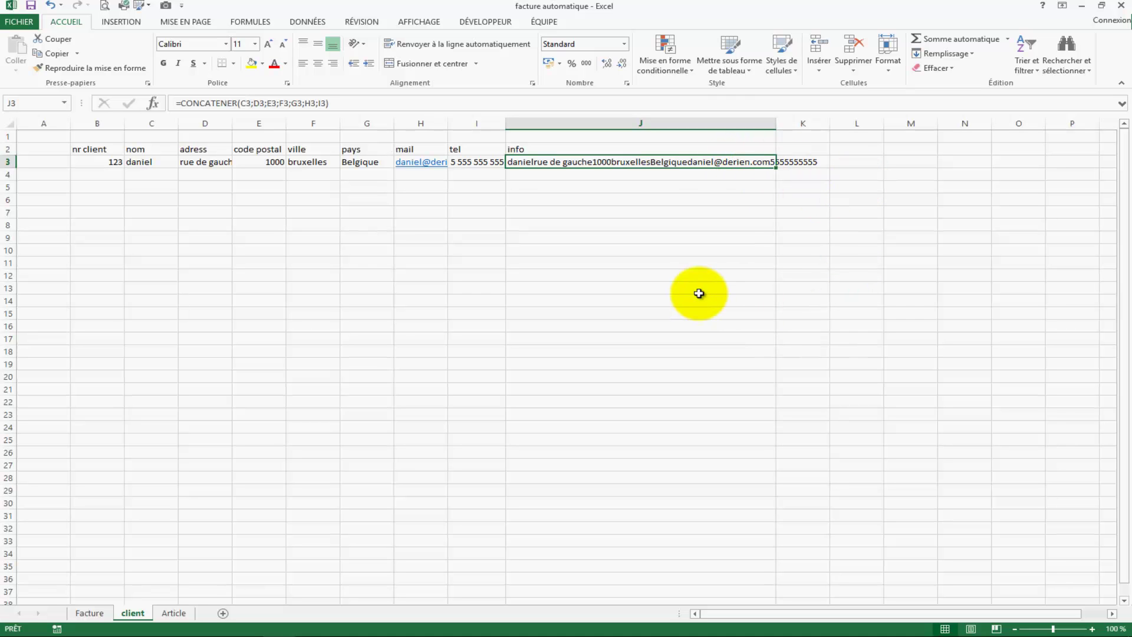
Step: Glance at the Facture and Article sheets, then return to the client sheet
left_click(90, 612)
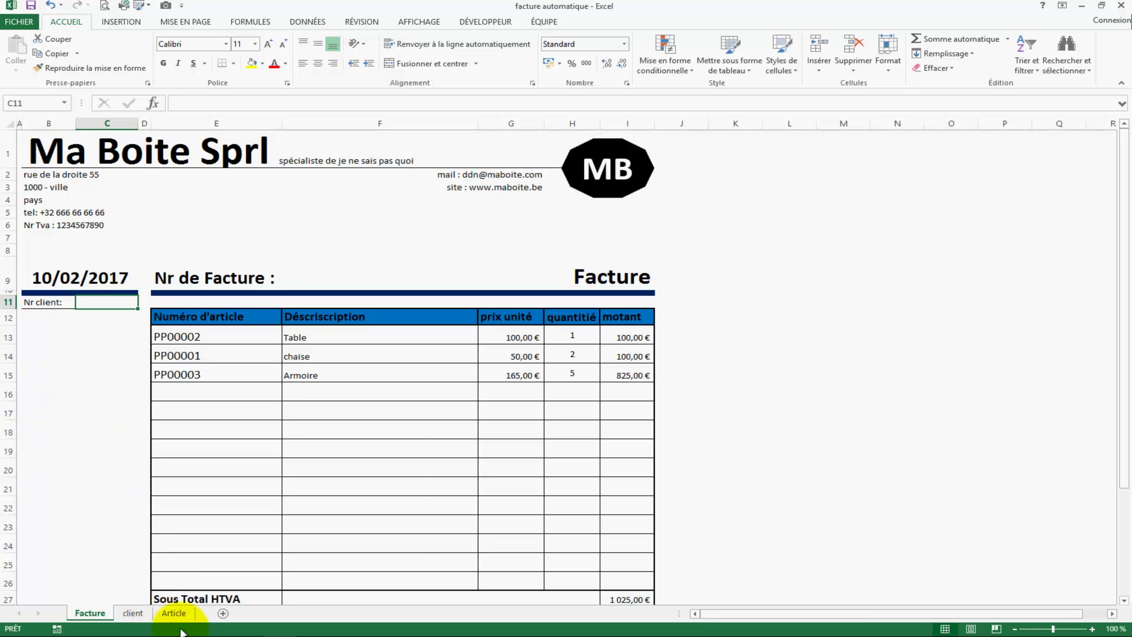
left_click(173, 613)
left_click(145, 617)
left_click(572, 236)
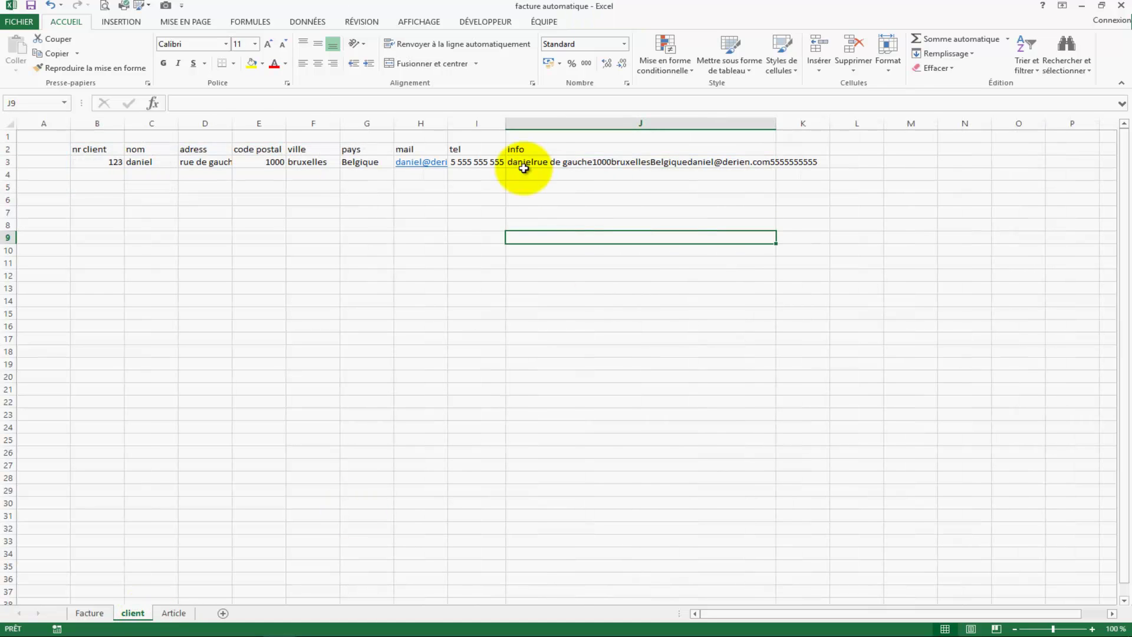
Step: Insert CAR(10) after C3 in J3's CONCATENER formula for a line break after the name
left_click(521, 165)
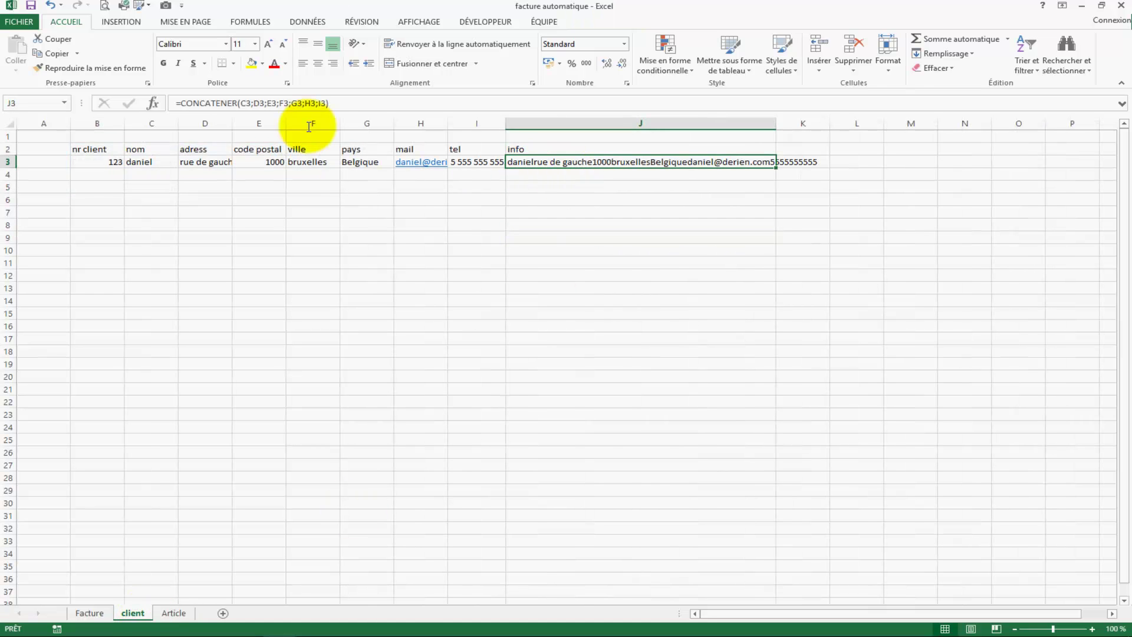
left_click(251, 105)
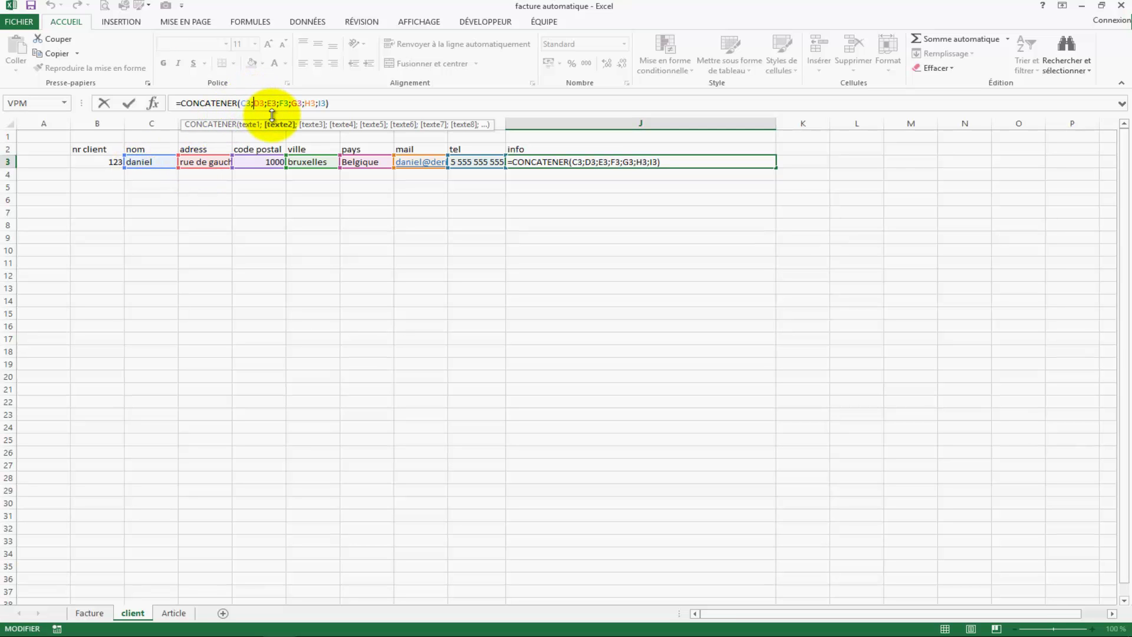
type("car")
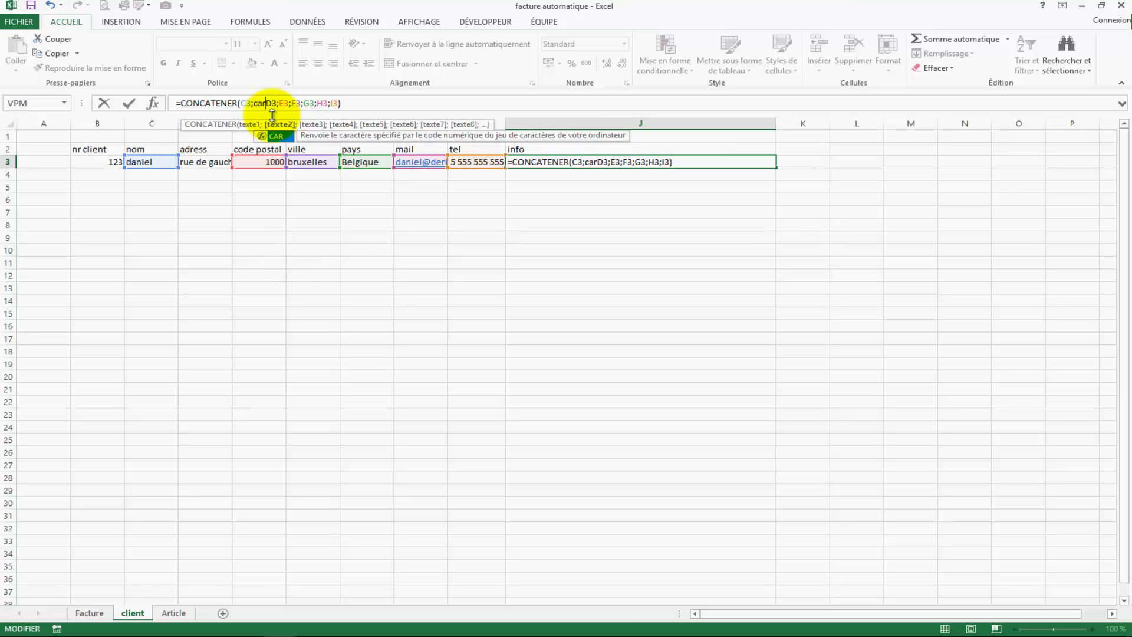
type("(10")
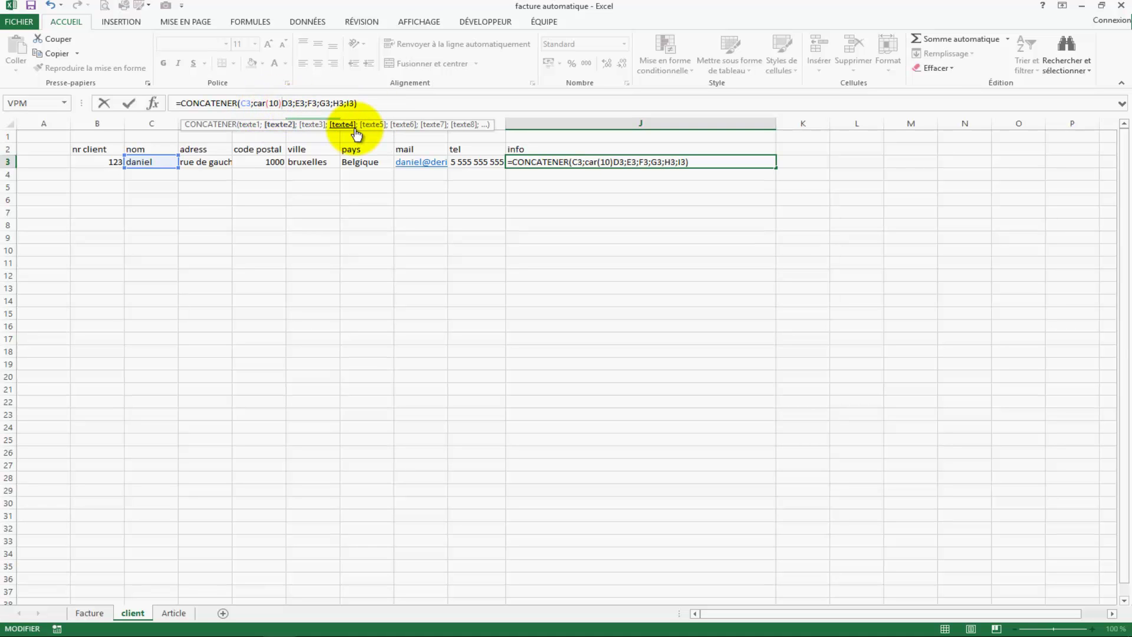
type(";")
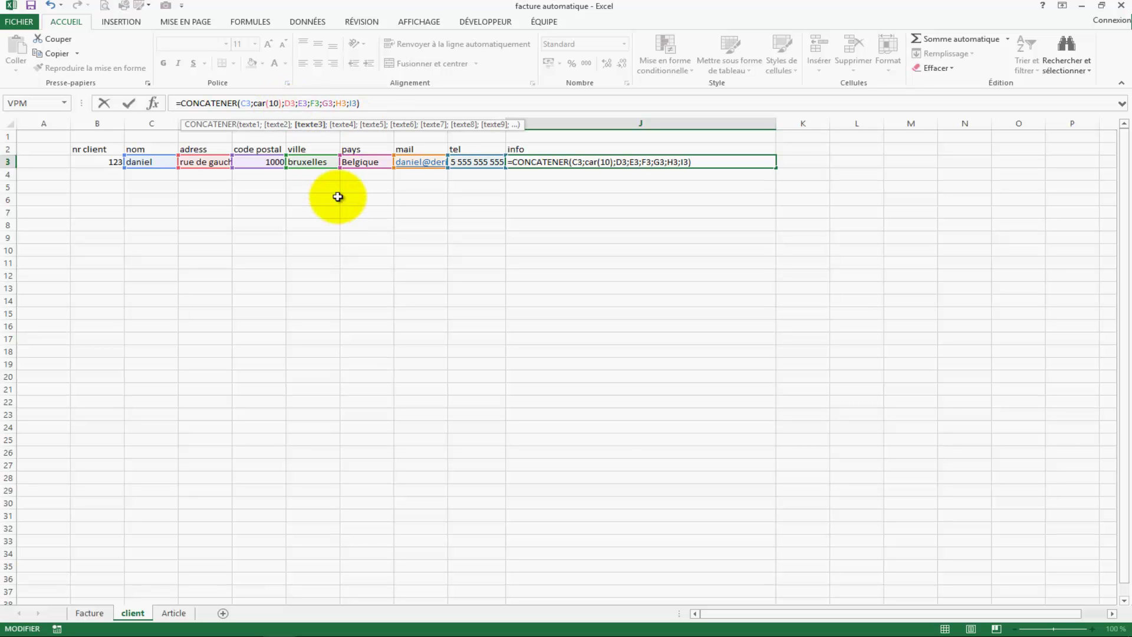
key("Return")
left_click(572, 163)
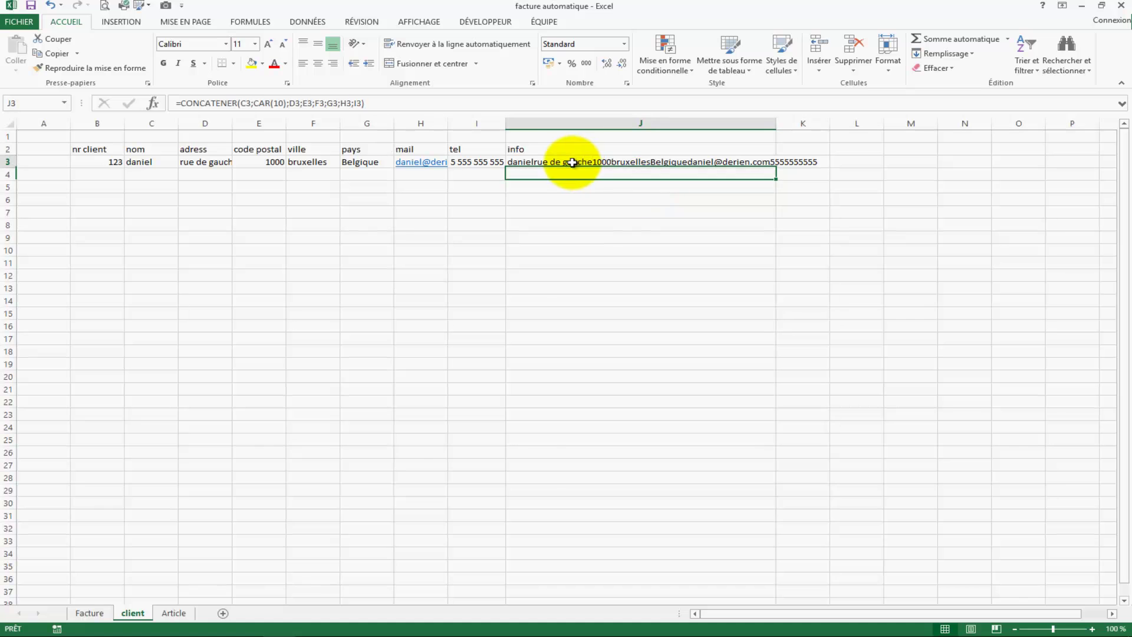
Step: Link Facture cell B12 to client!J3 so the client block shows the combined client info
left_click(89, 613)
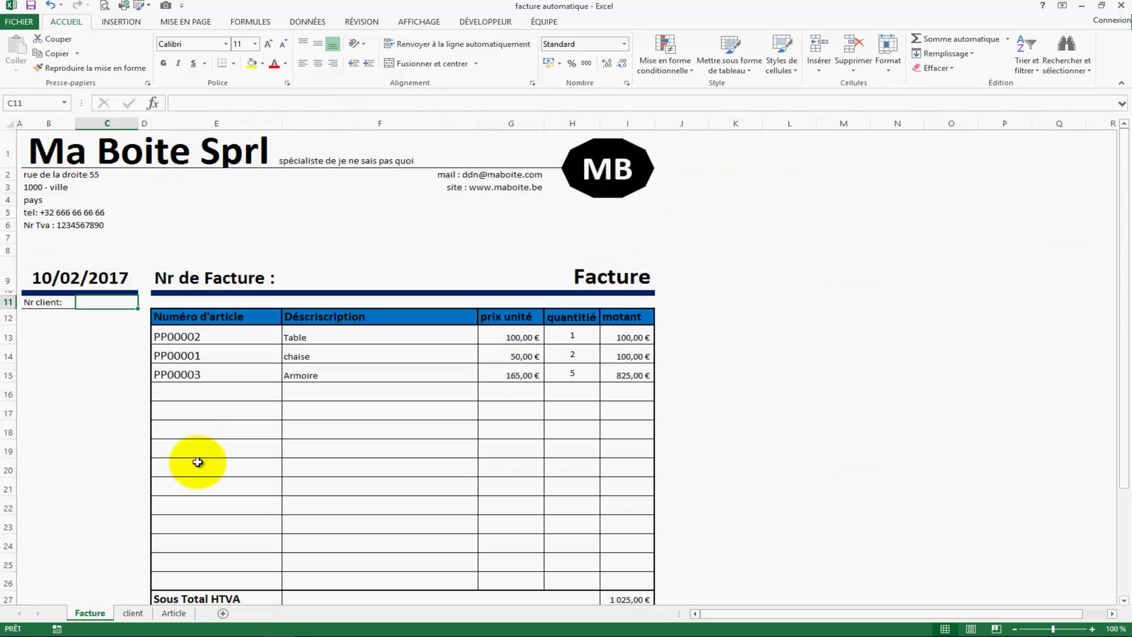
left_click(76, 366)
left_click(231, 104)
type("=")
left_click(173, 613)
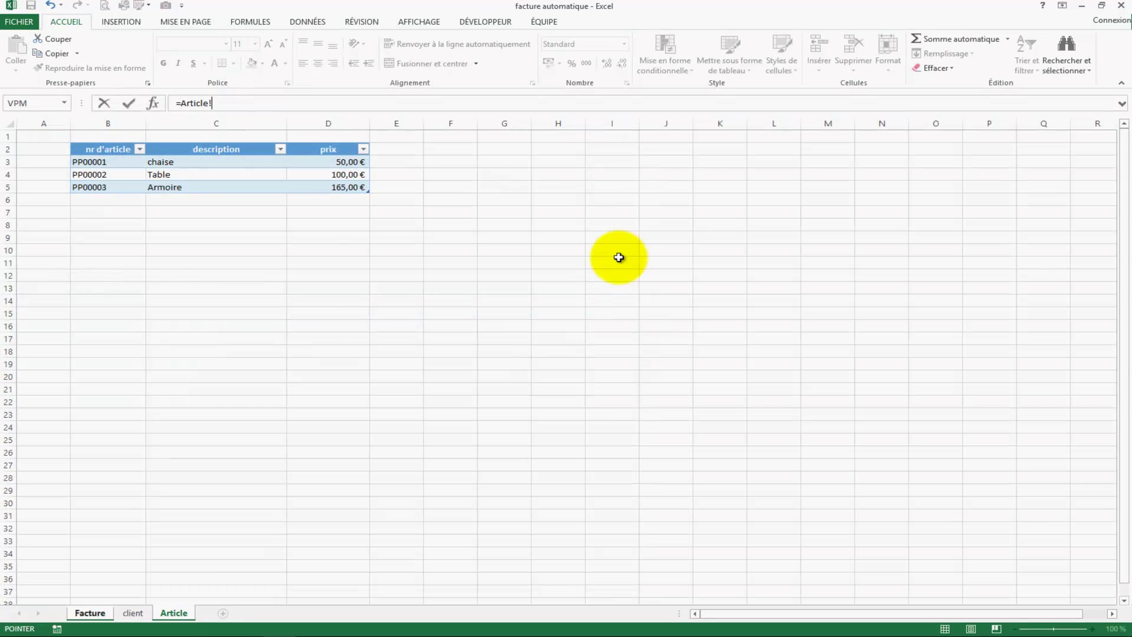
left_click(133, 613)
left_click(564, 162)
key("Return")
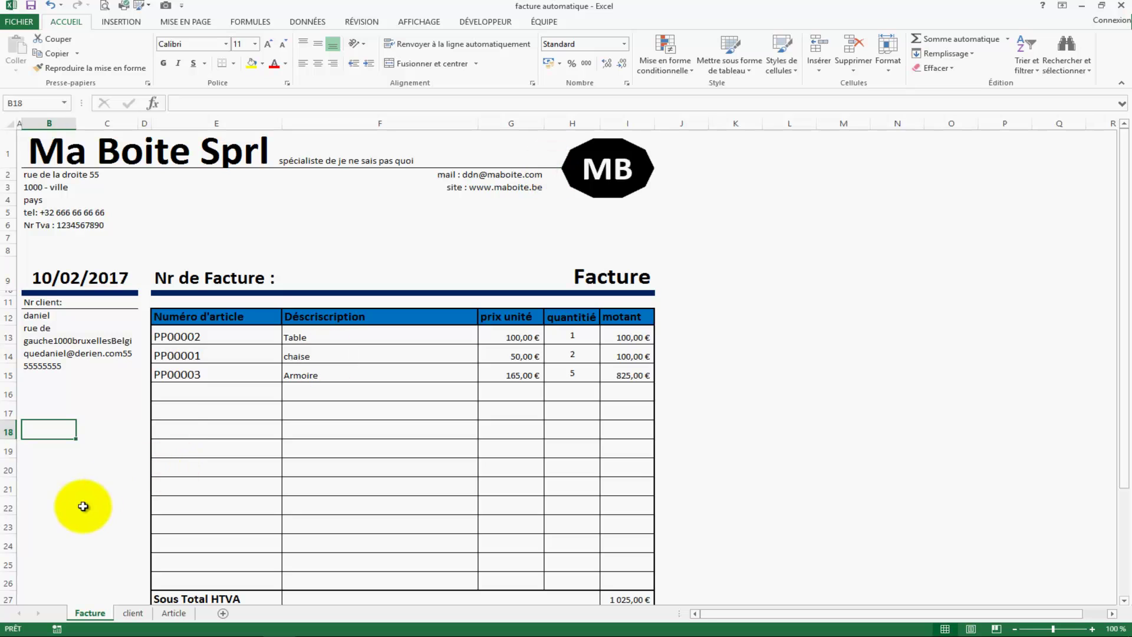
left_click(88, 505)
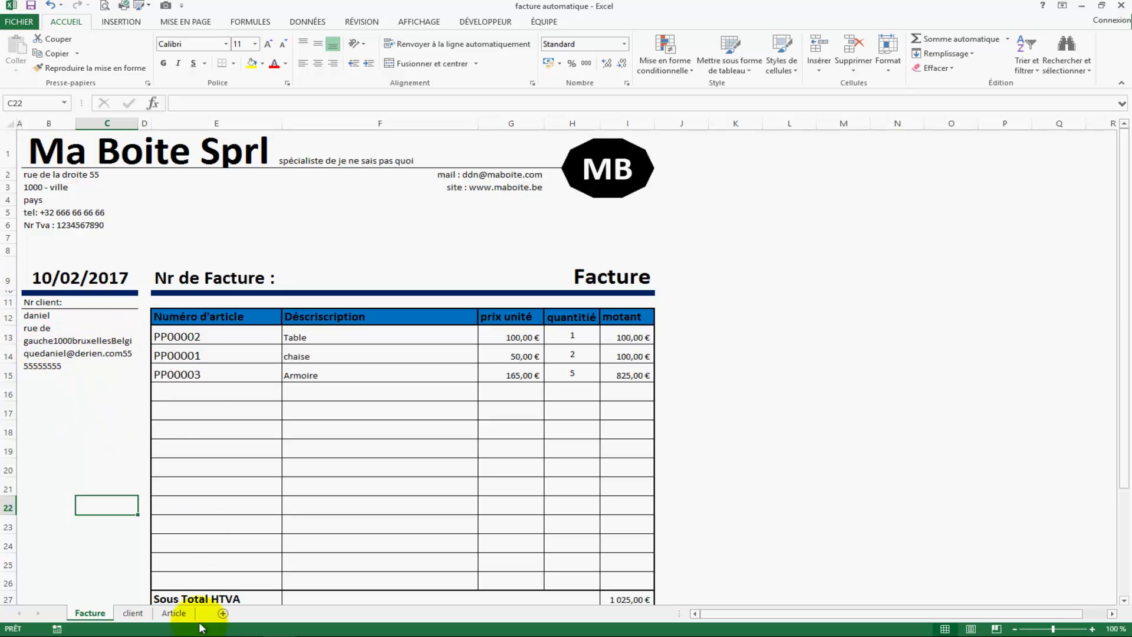
left_click(172, 613)
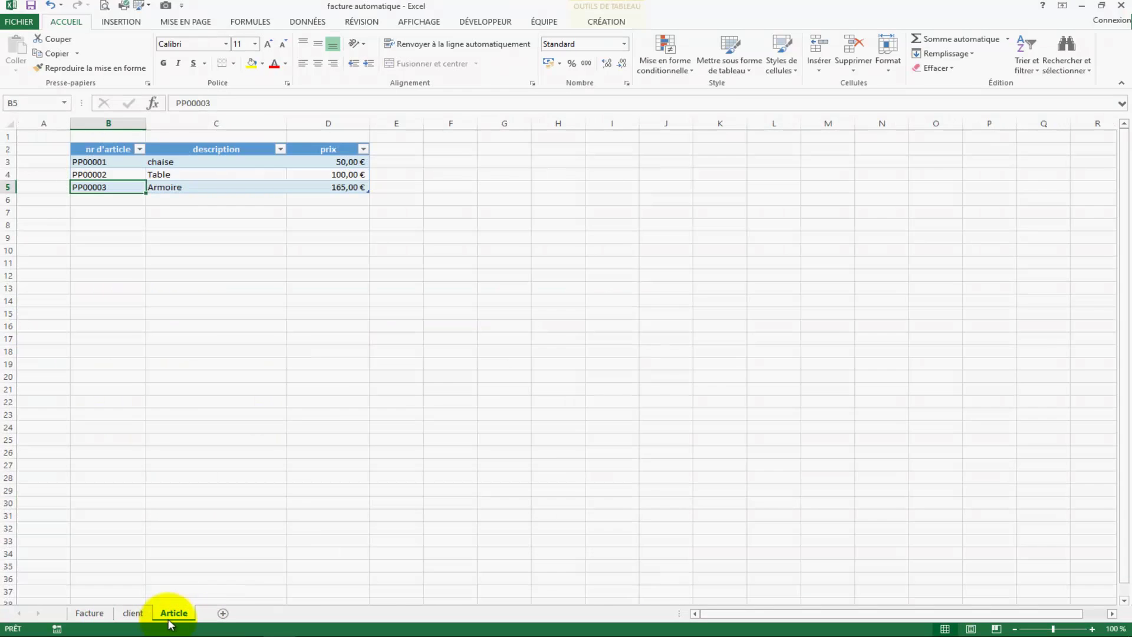
Step: Append ;CAR(10) after D3 in J3's info formula and check the street line on the Facture sheet
left_click(131, 612)
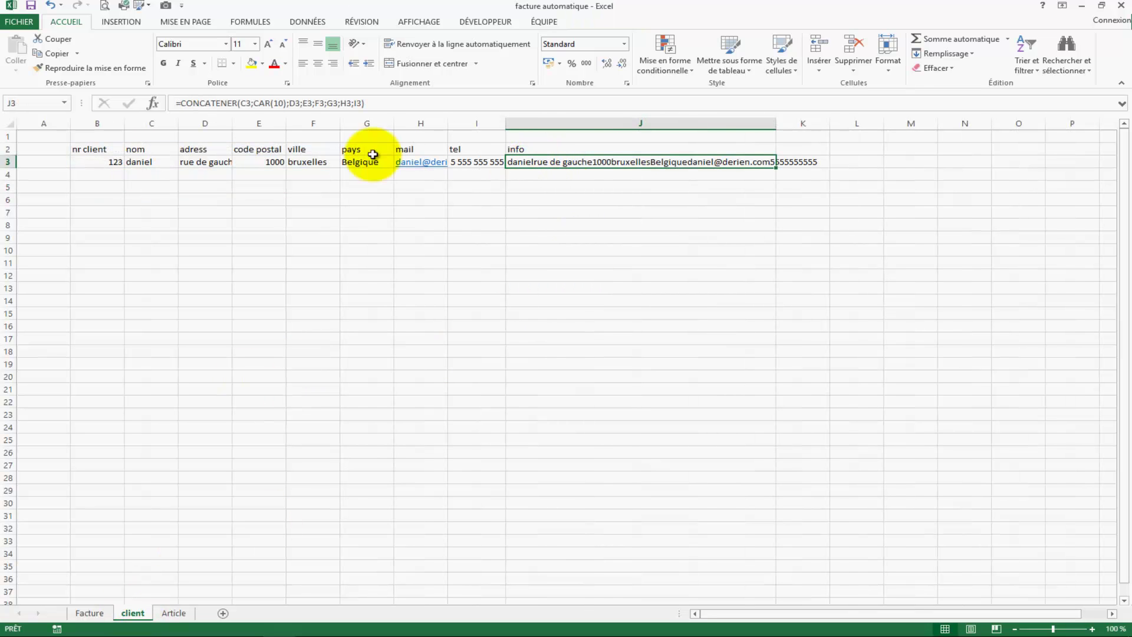
left_click(300, 107)
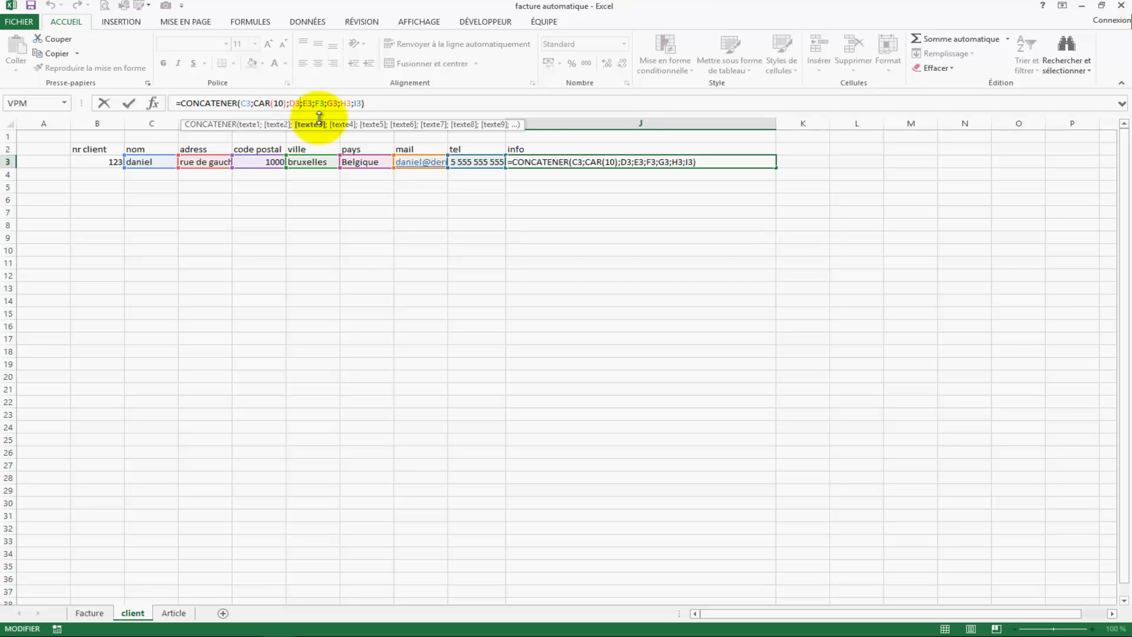
type(";car(")
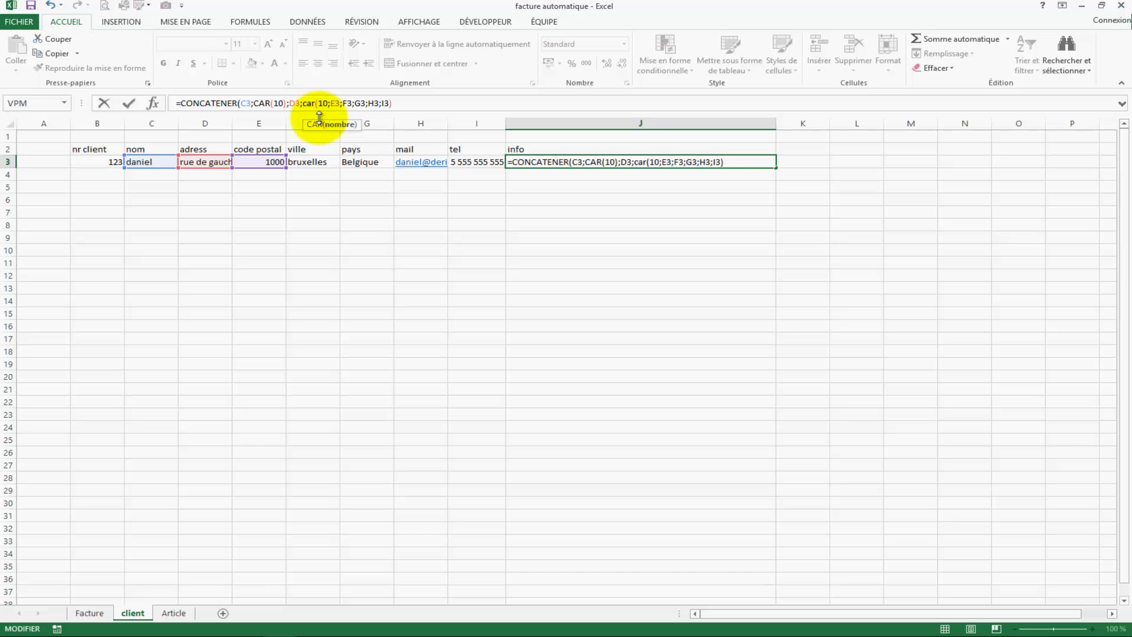
type("10)")
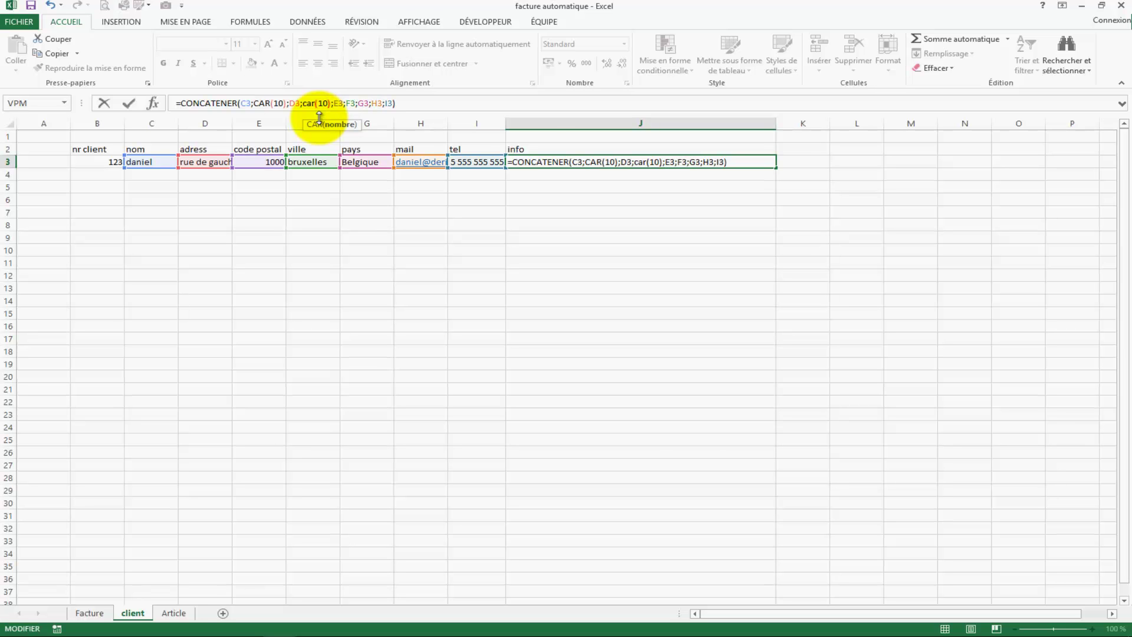
key("Return")
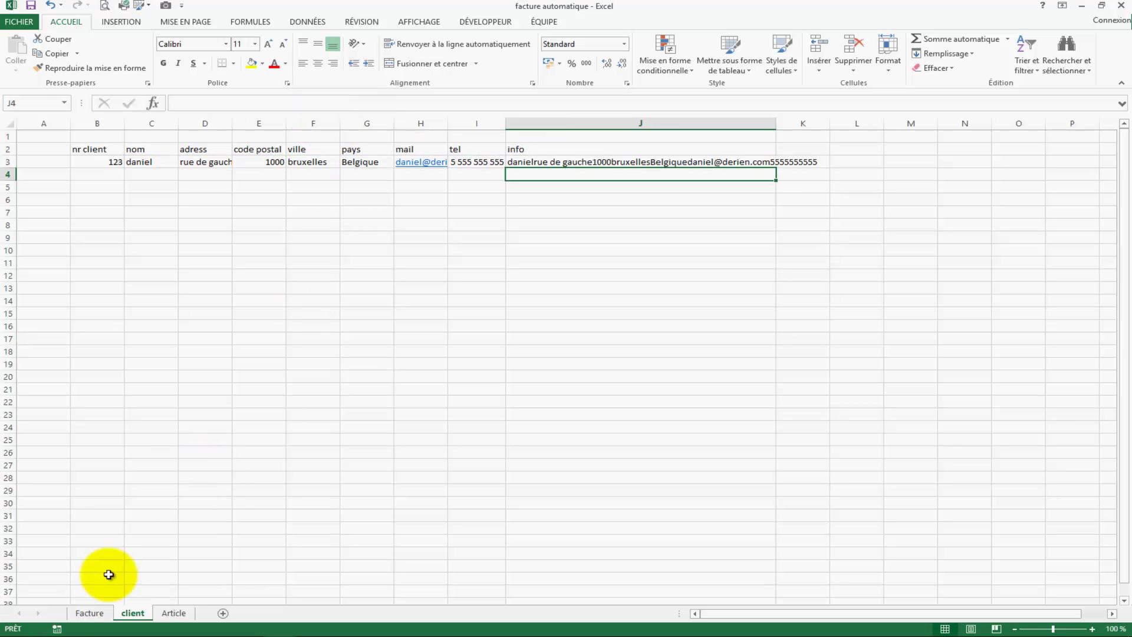
left_click(88, 613)
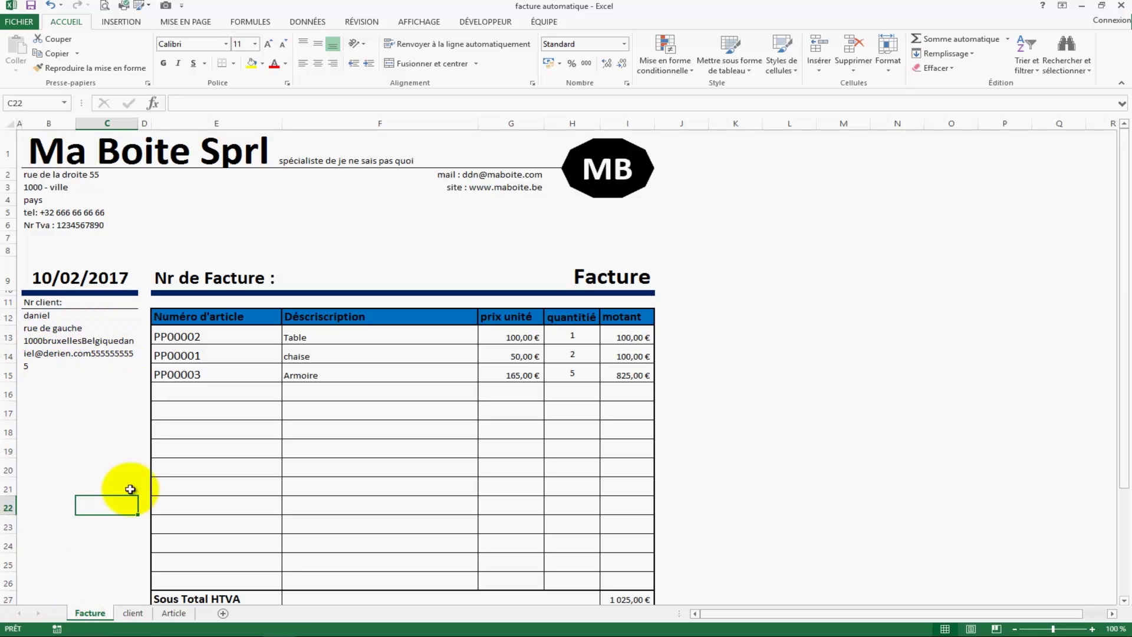
left_click(132, 613)
Step: Insert a " - " separator after E3 in J3's CONCATENER formula and verify the invoice client block
left_click(172, 613)
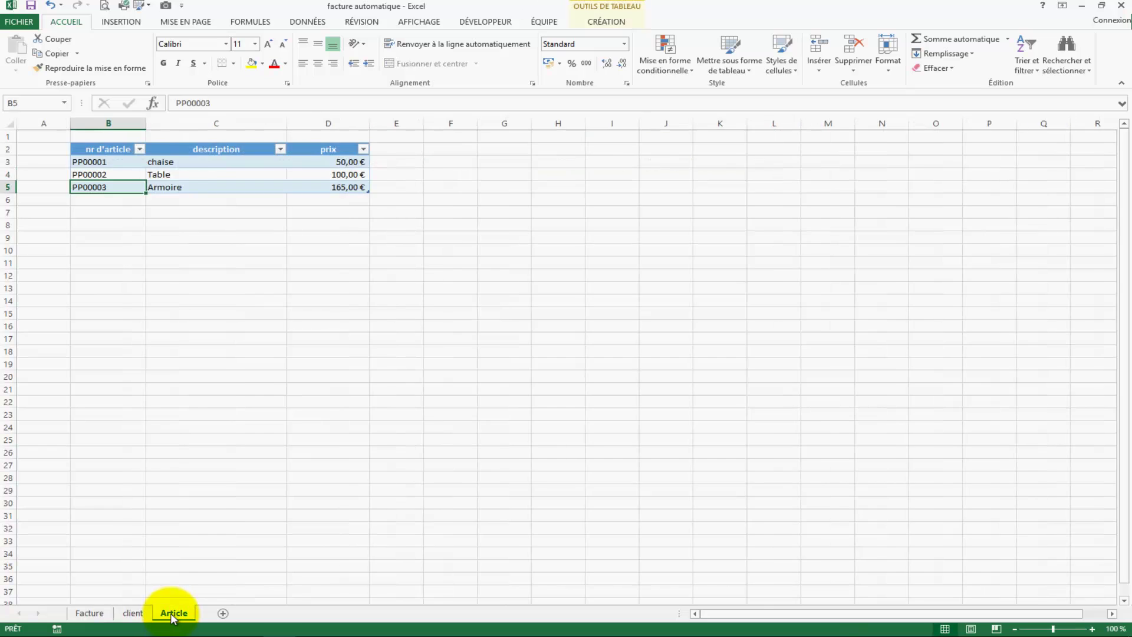
left_click(132, 613)
left_click(583, 164)
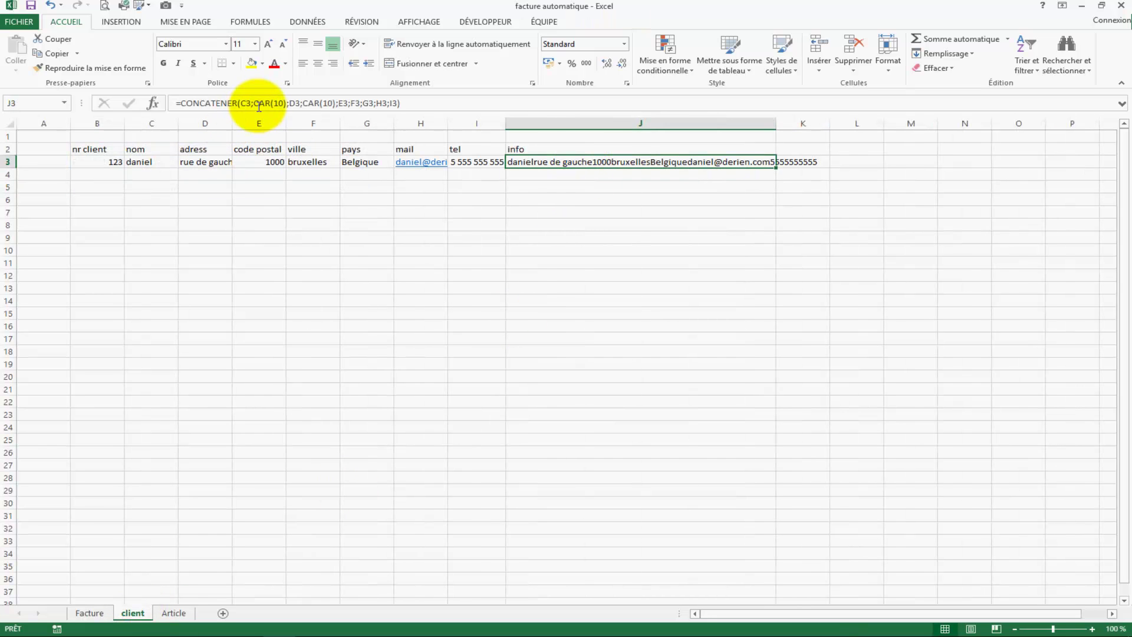
left_click(297, 104)
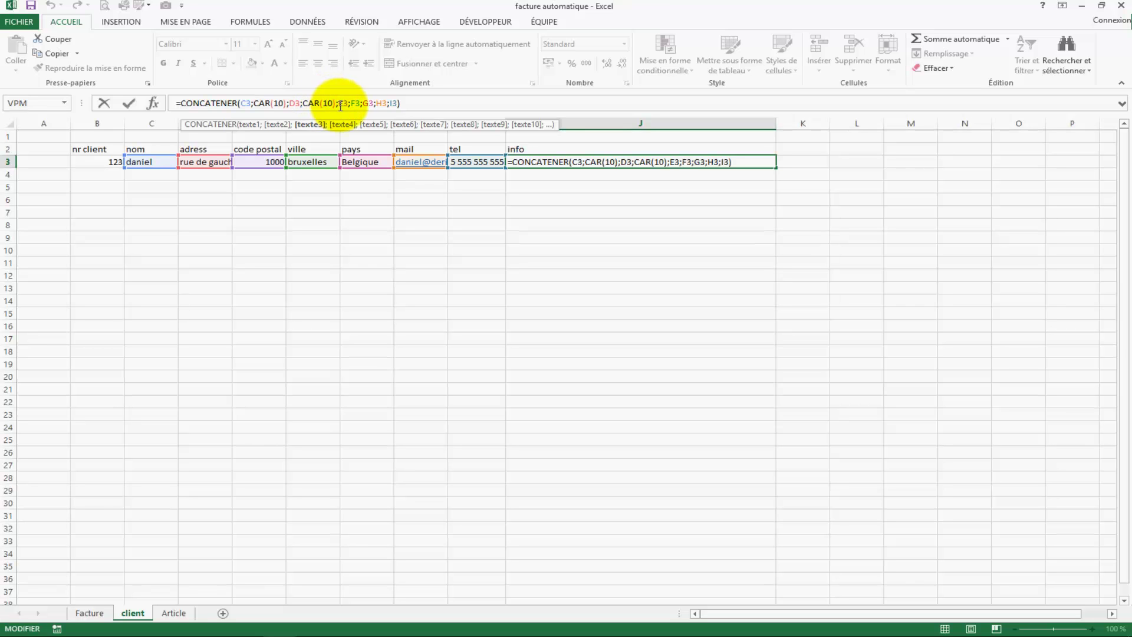
left_click(339, 105)
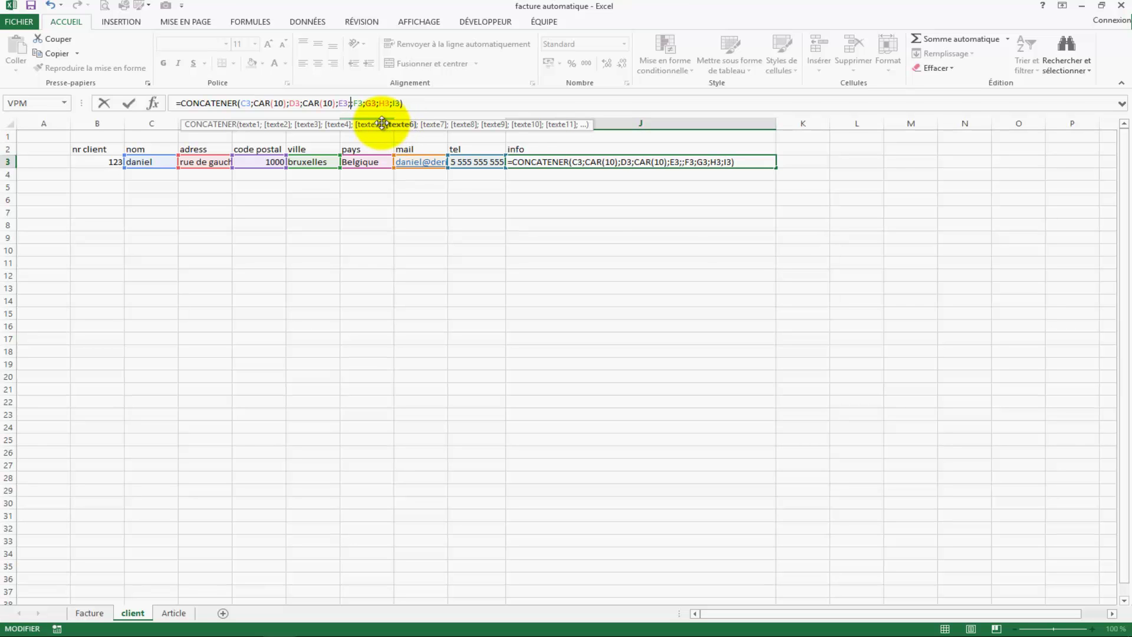
type("\"")
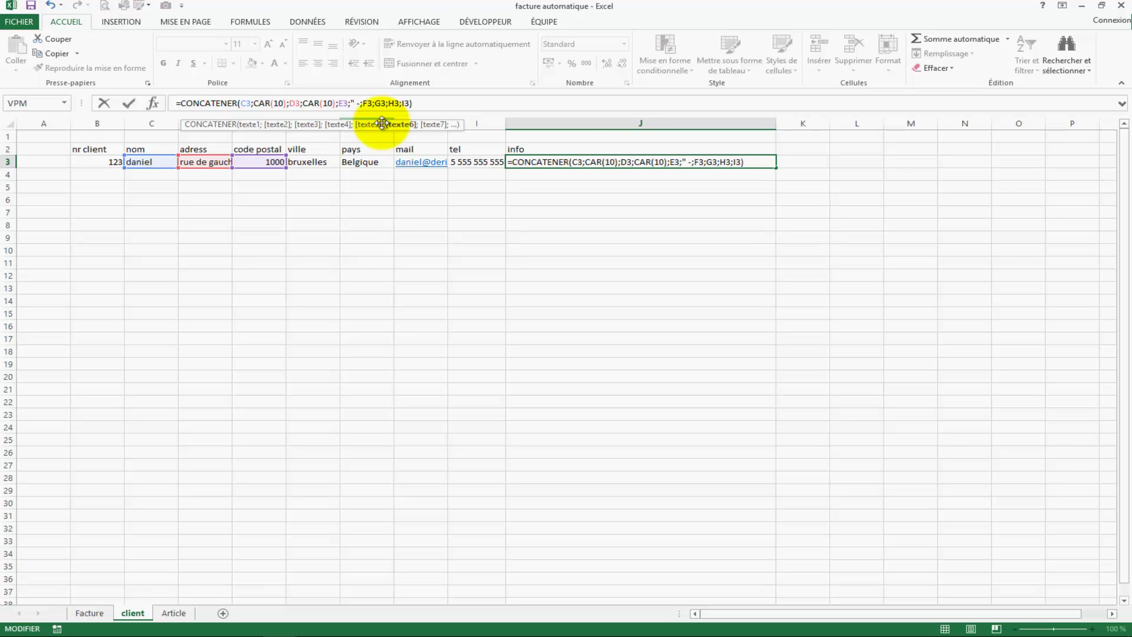
type(" - \"")
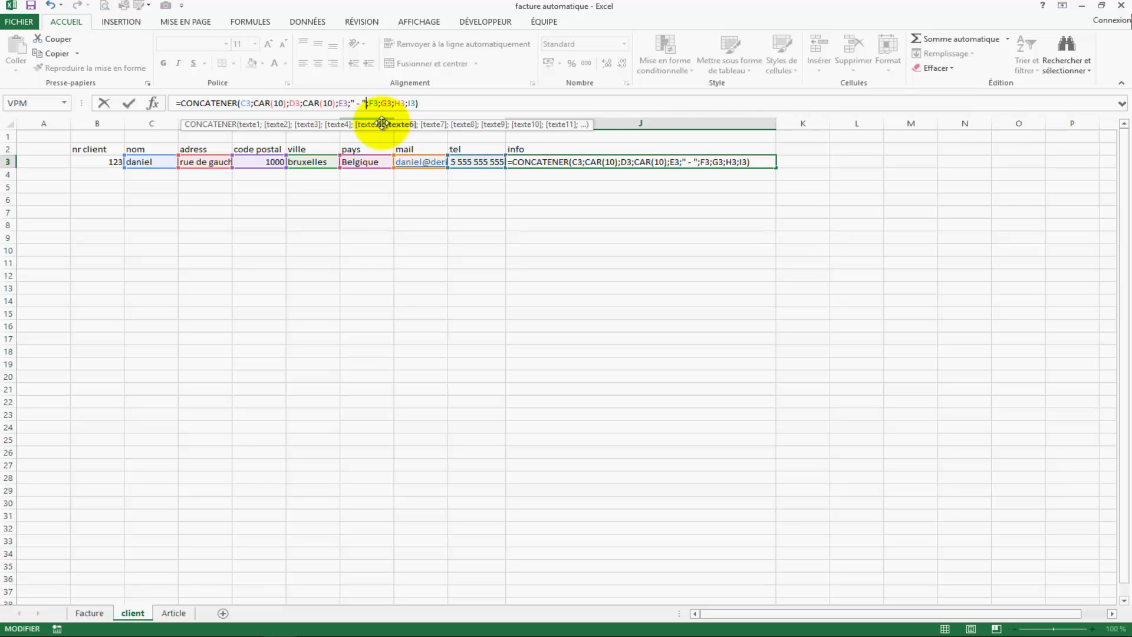
left_click(370, 112)
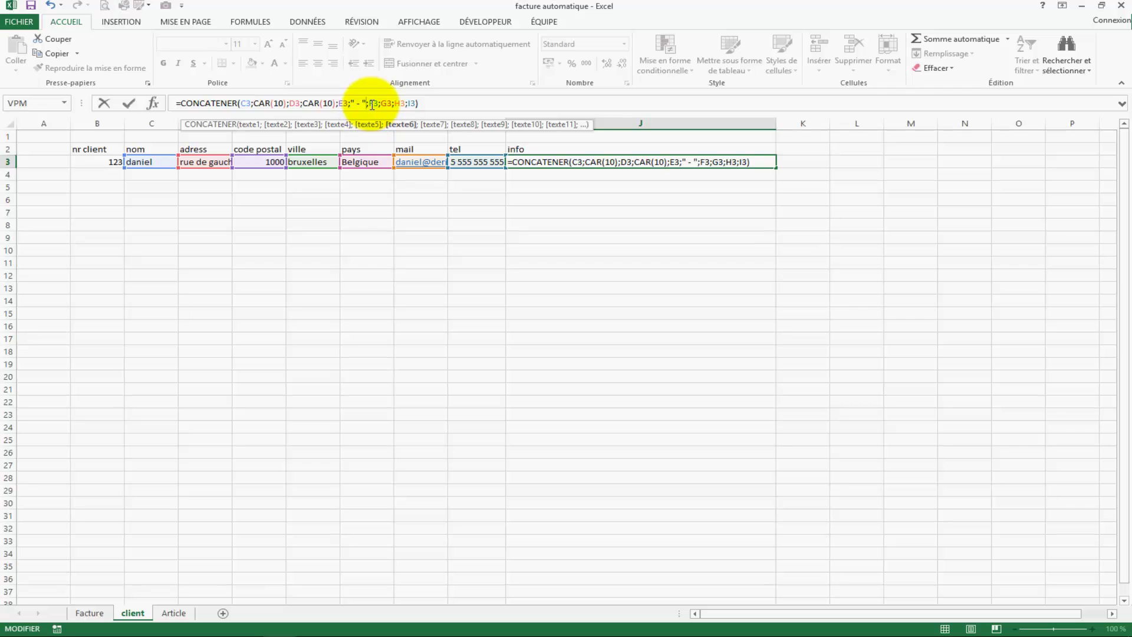
key("Return")
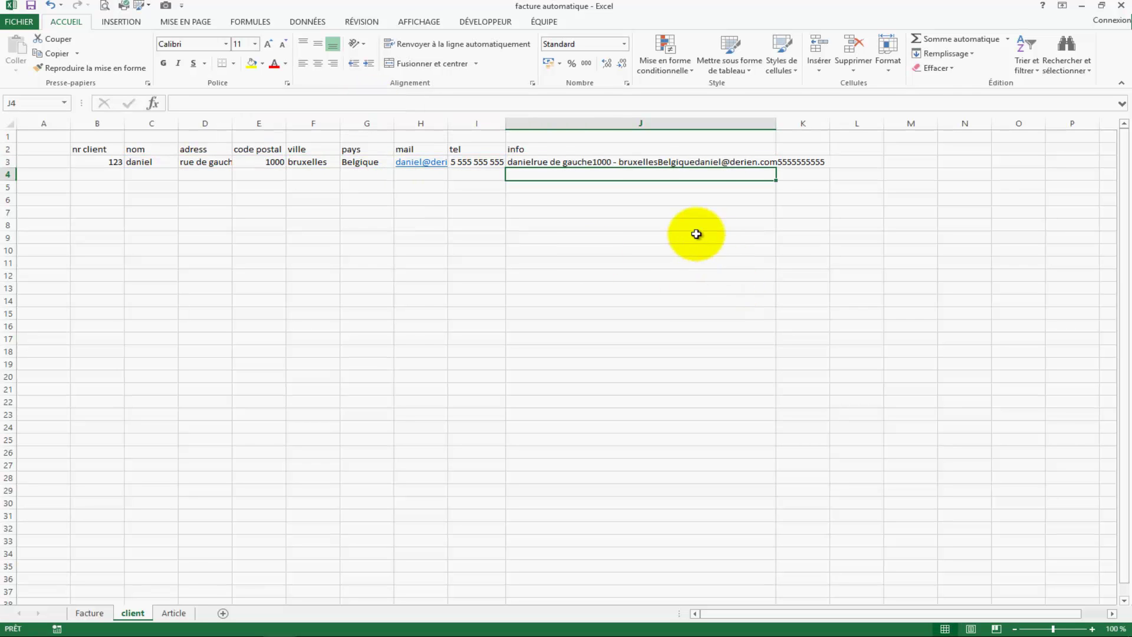
left_click(174, 614)
left_click(75, 614)
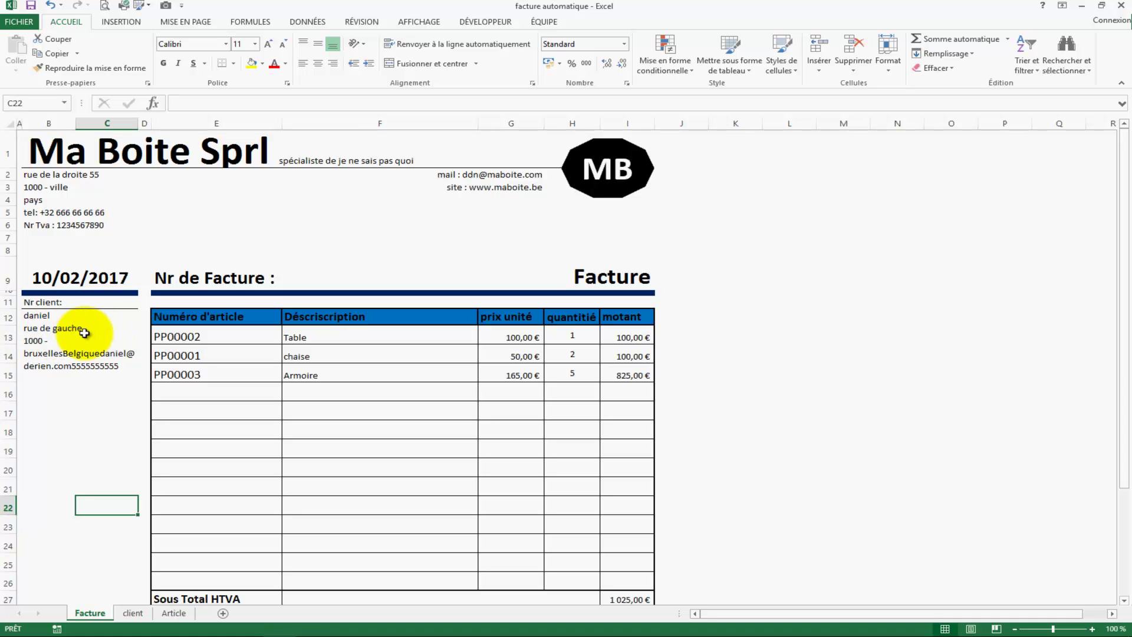
left_click(167, 613)
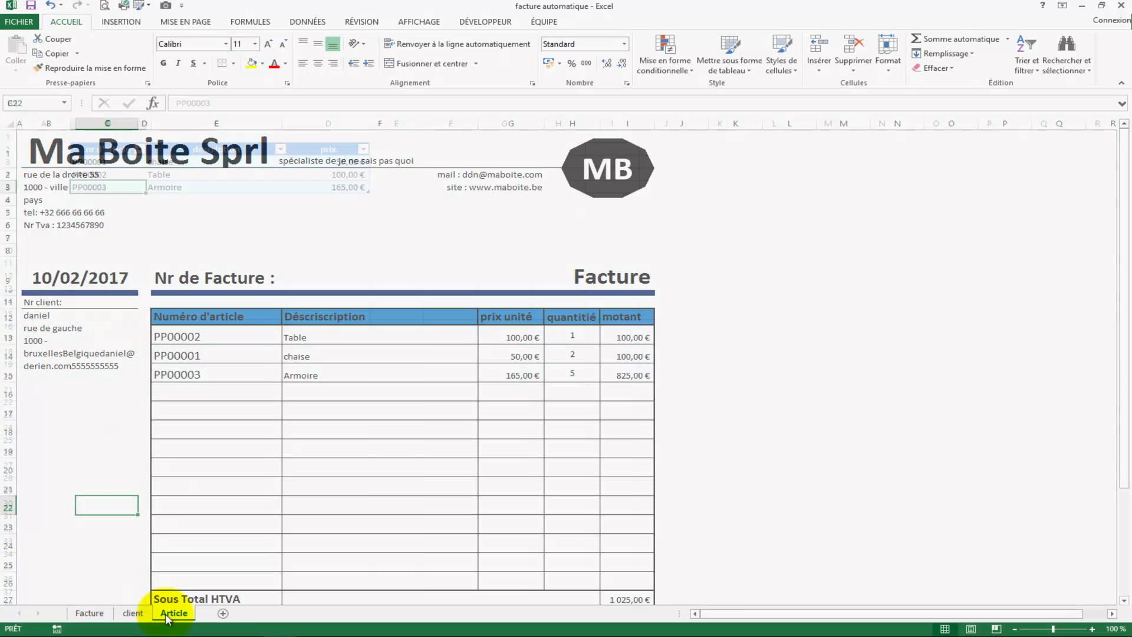
left_click(133, 613)
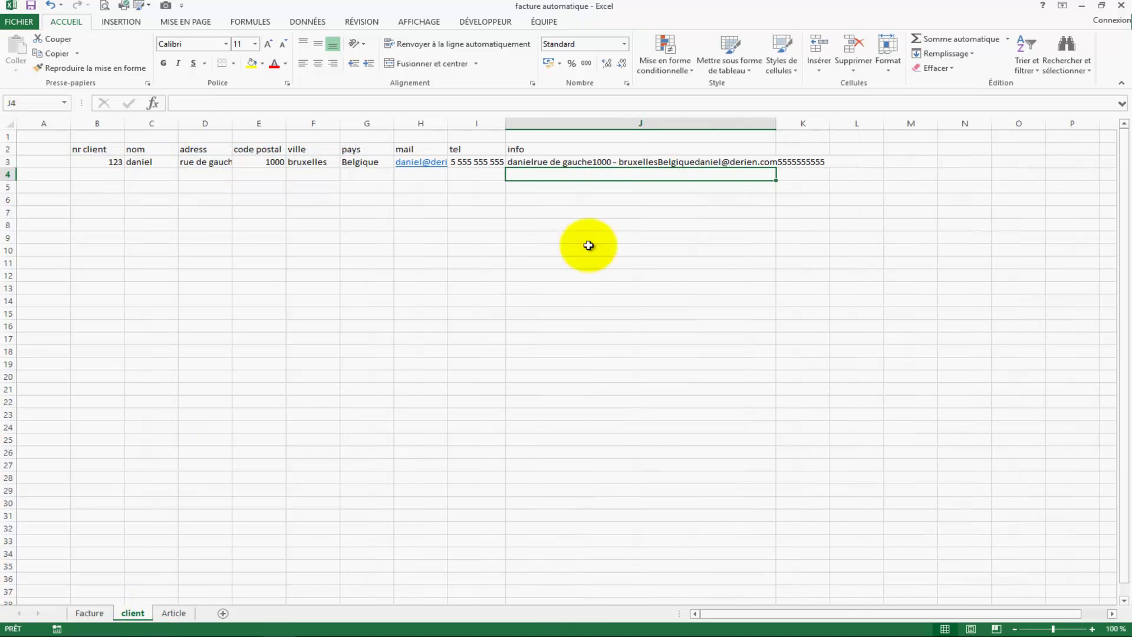
Step: Insert CAR(10); before G3 in J3's formula so the country starts a new line, then check the invoice
left_click(594, 162)
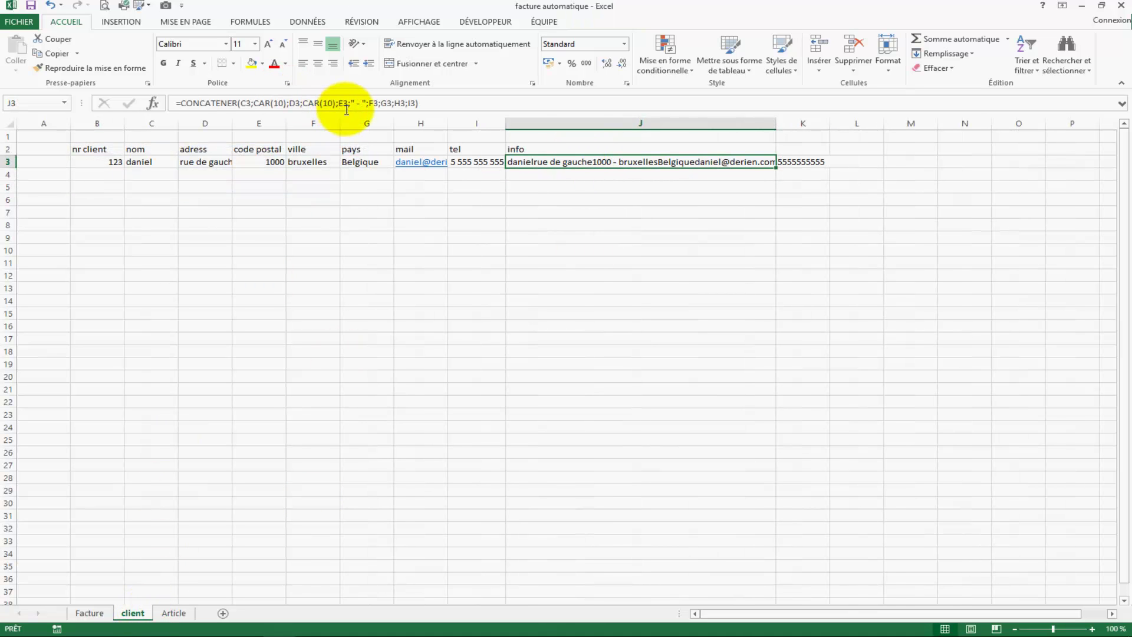
left_click(380, 104)
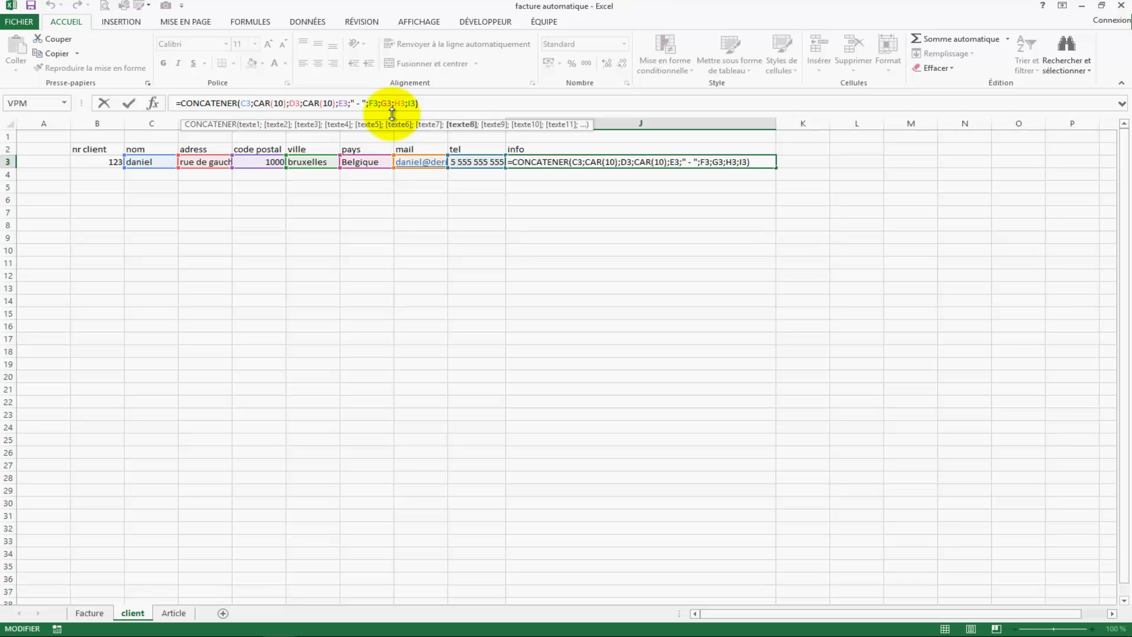
type("car")
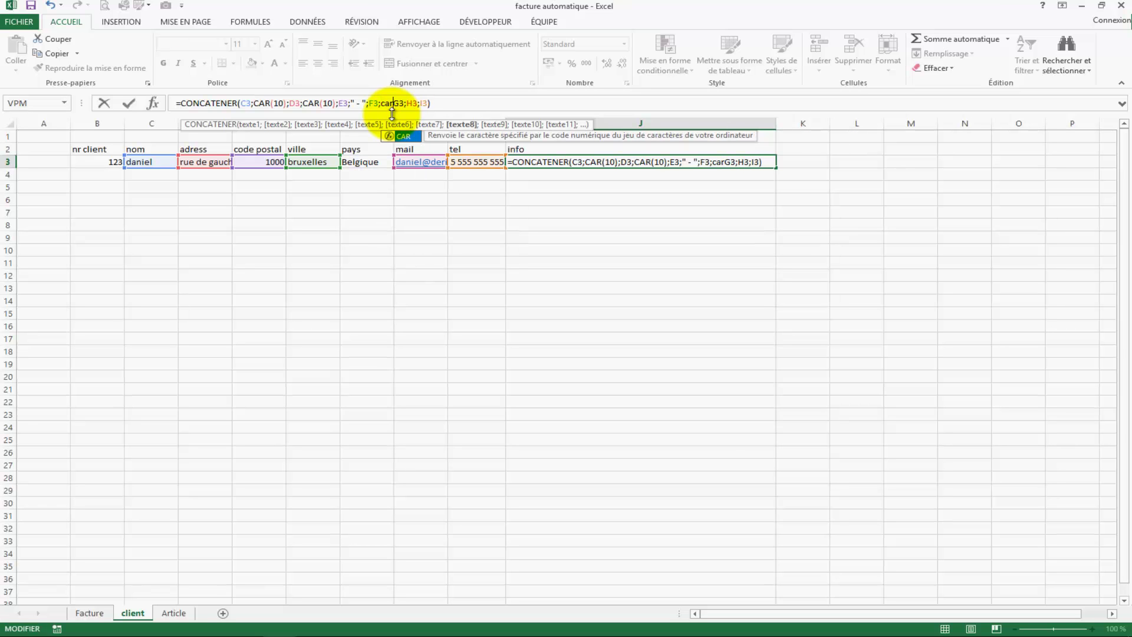
type("(10);")
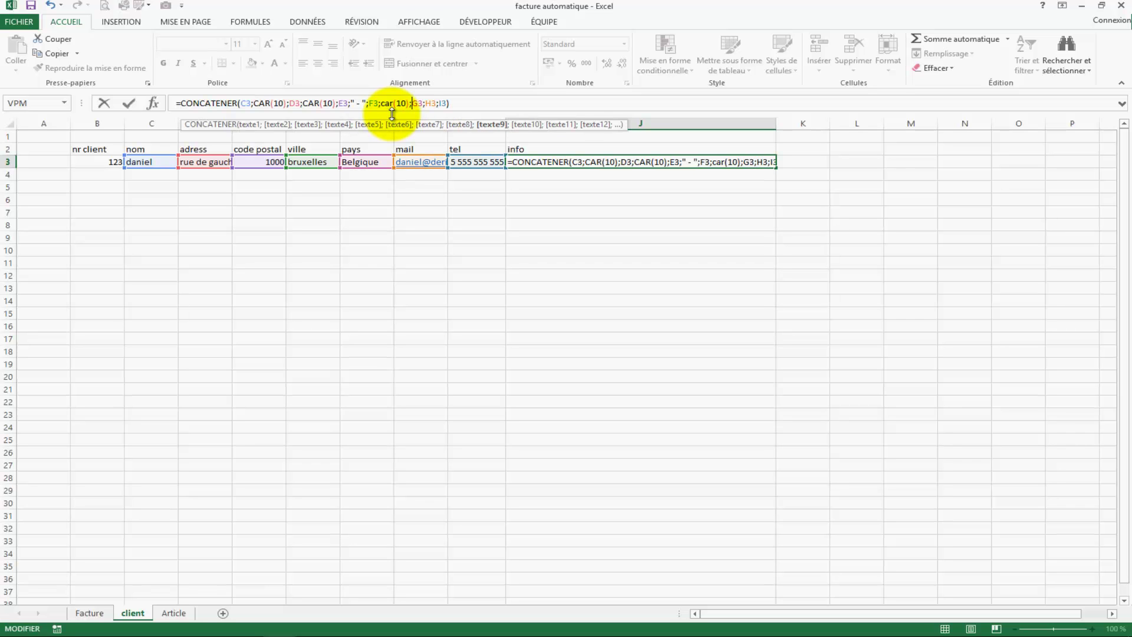
key("Return")
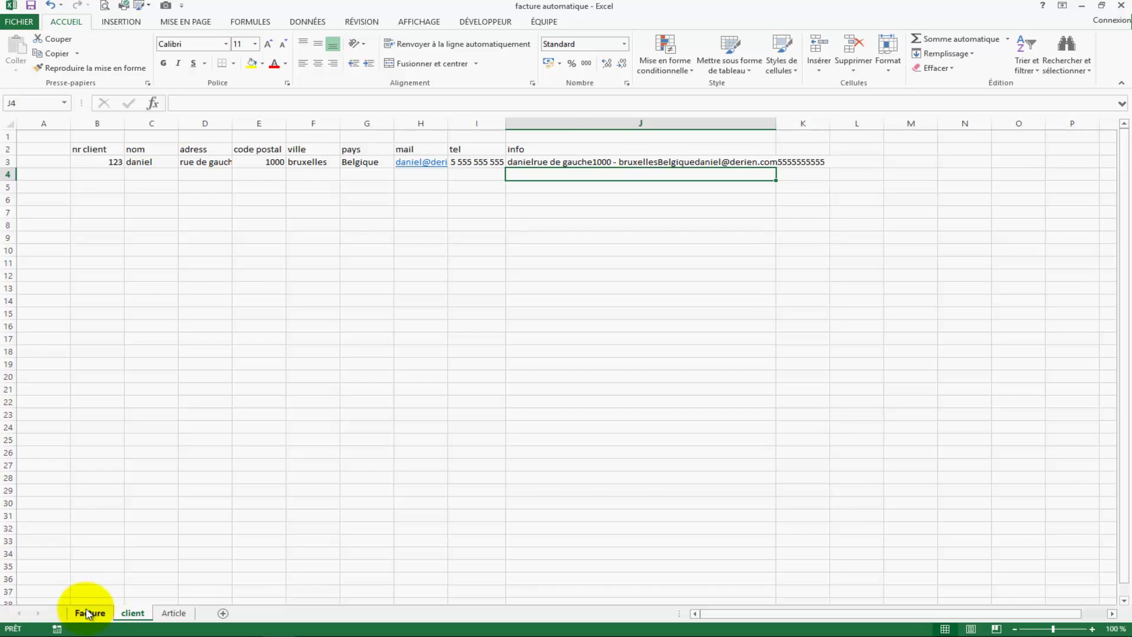
left_click(88, 613)
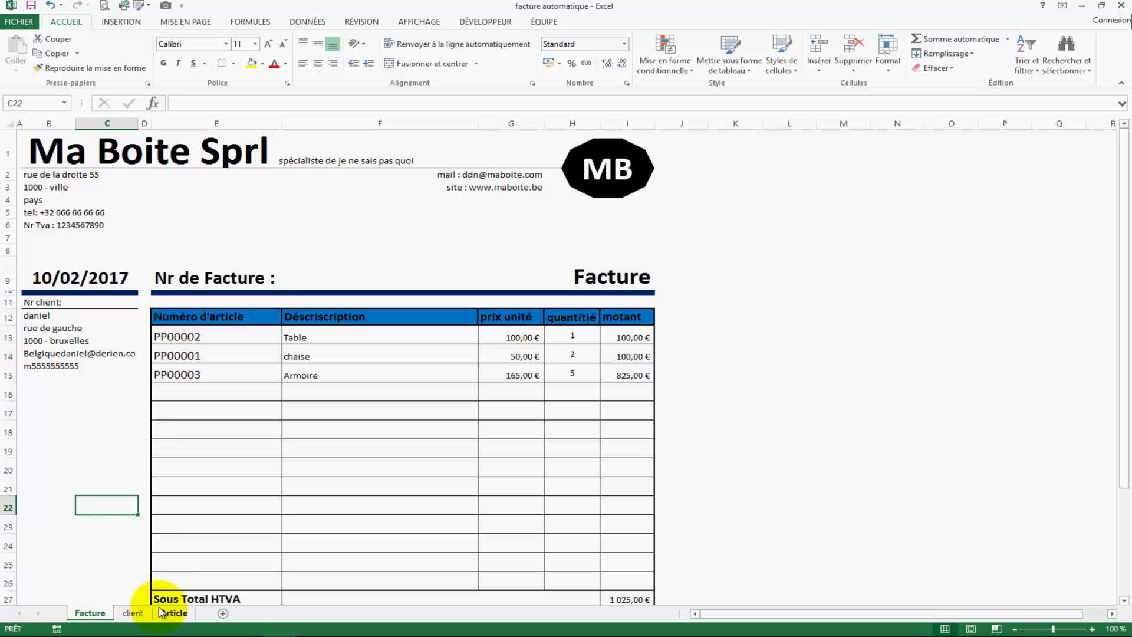
left_click(133, 612)
left_click(177, 614)
left_click(132, 613)
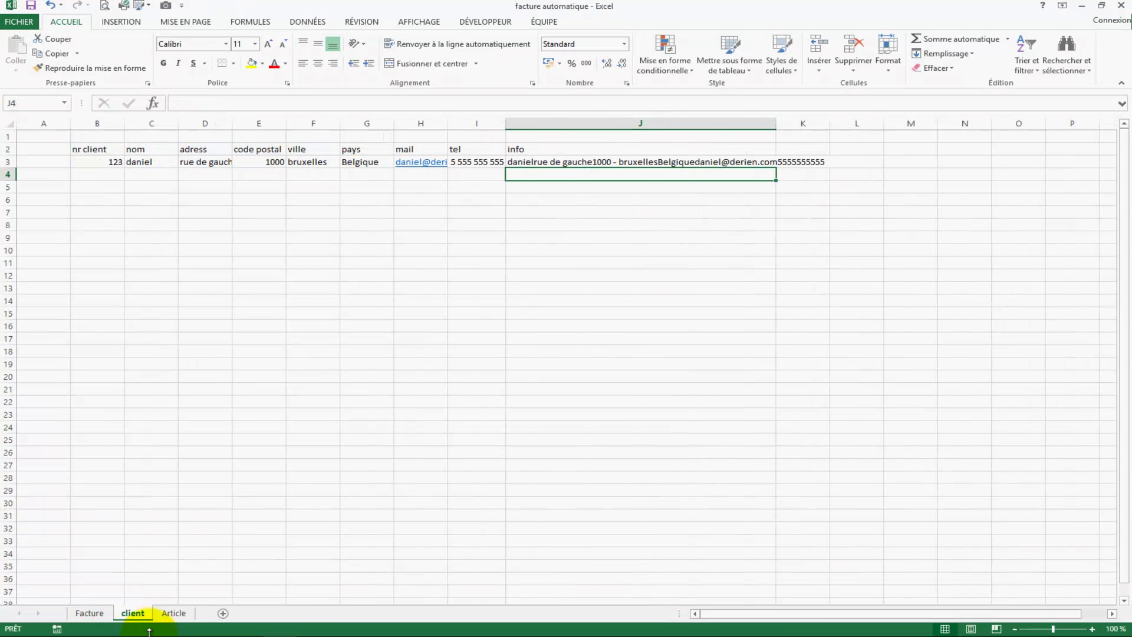
Step: Add CAR(10) line breaks before H3 and I3 so the e-mail and phone get their own lines
left_click(514, 158)
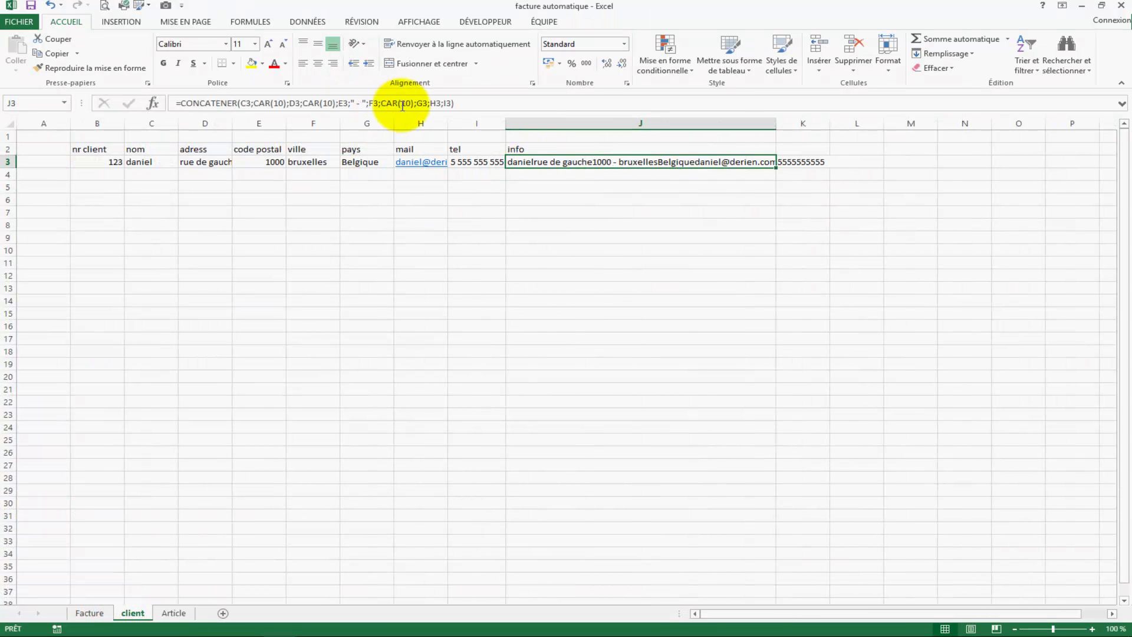
left_click(430, 103)
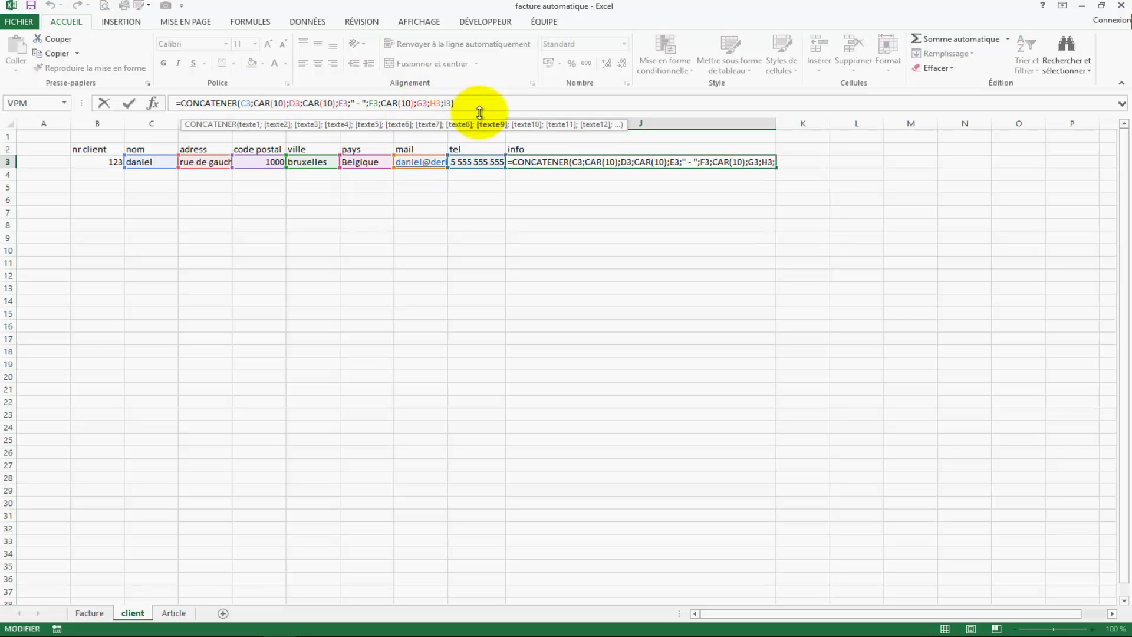
type("car")
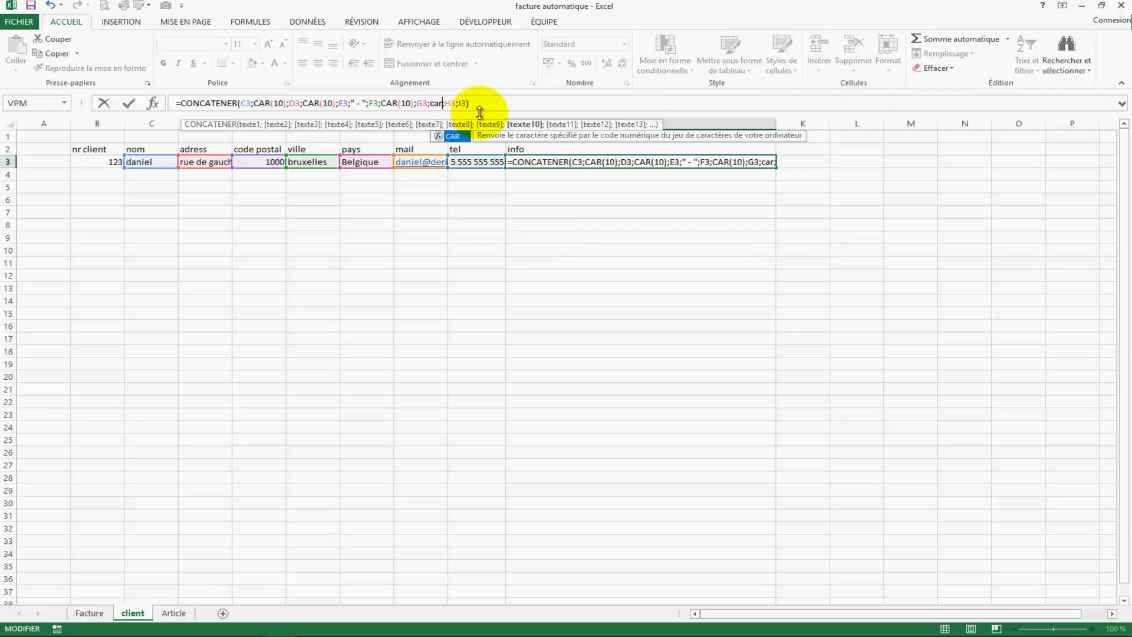
type("(10")
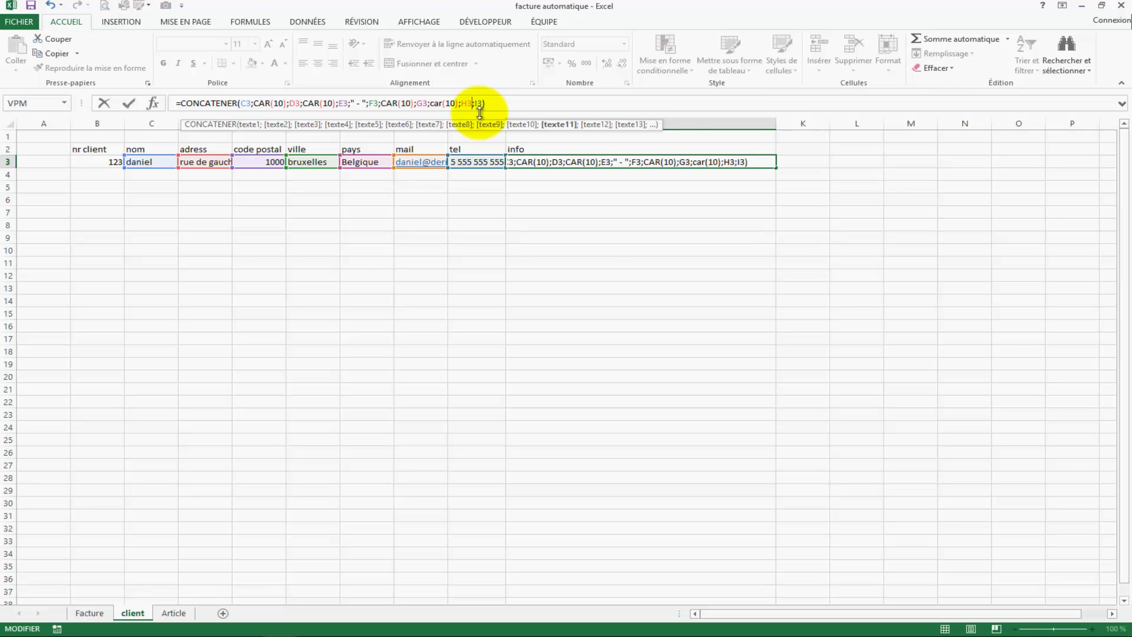
type("car(10")
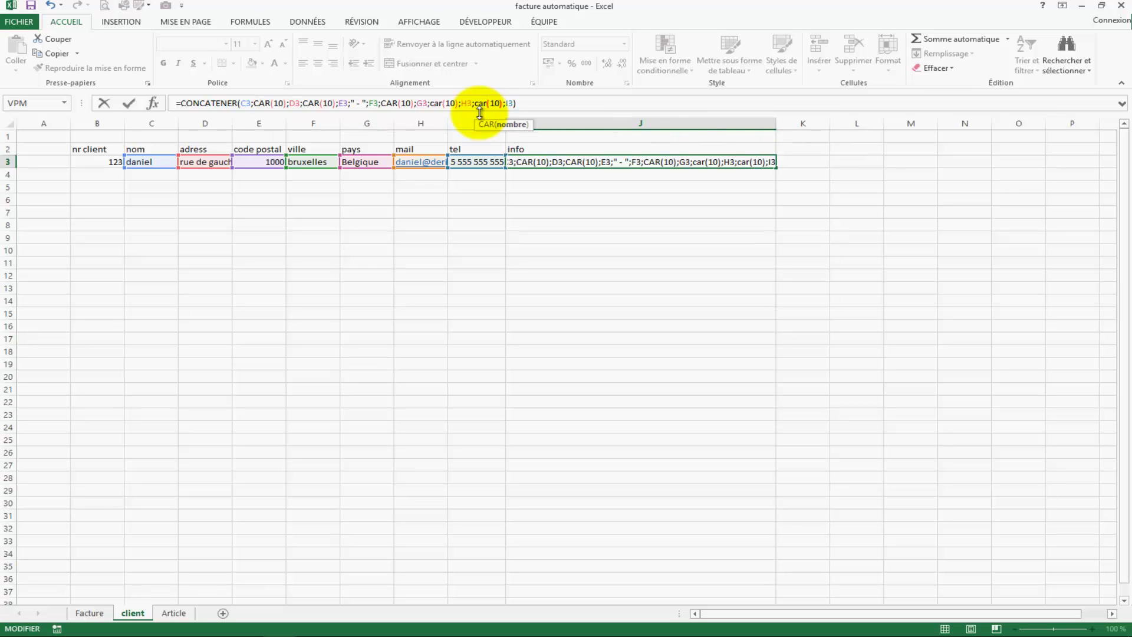
type(")")
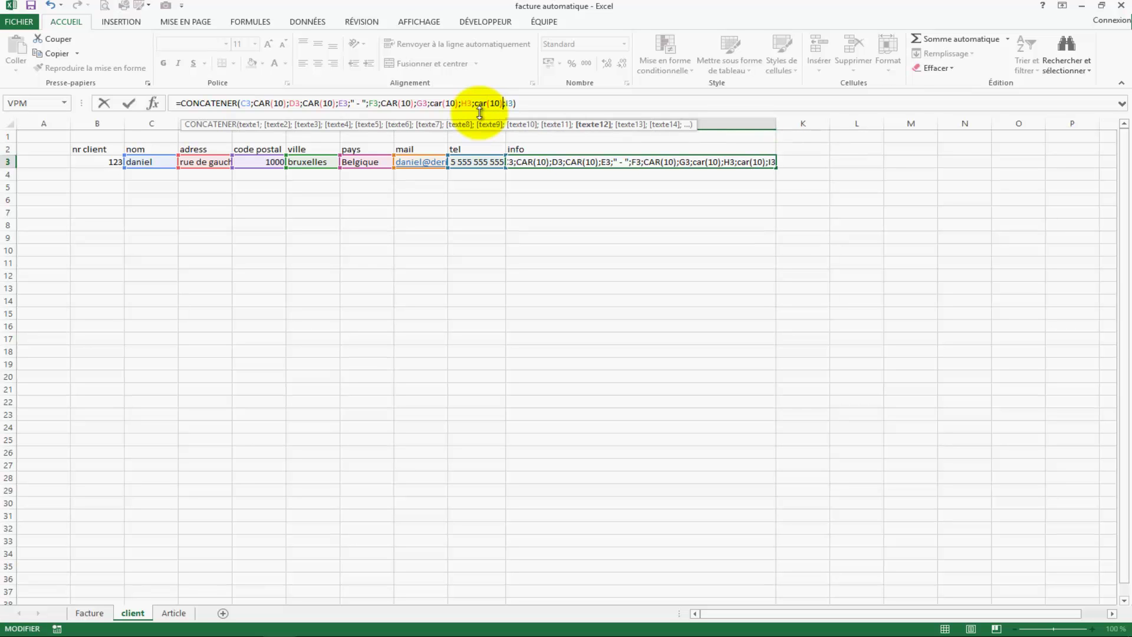
key("Return")
left_click(507, 413)
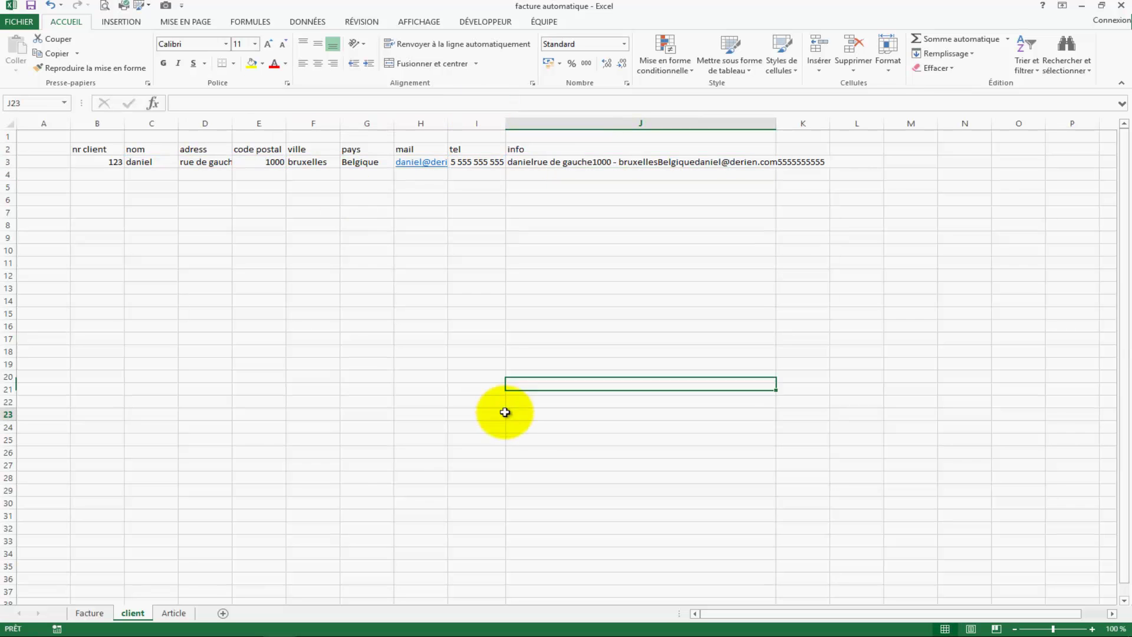
Step: Review the client block on the Facture invoice, then go back to the client sheet
left_click(110, 614)
left_click(39, 430)
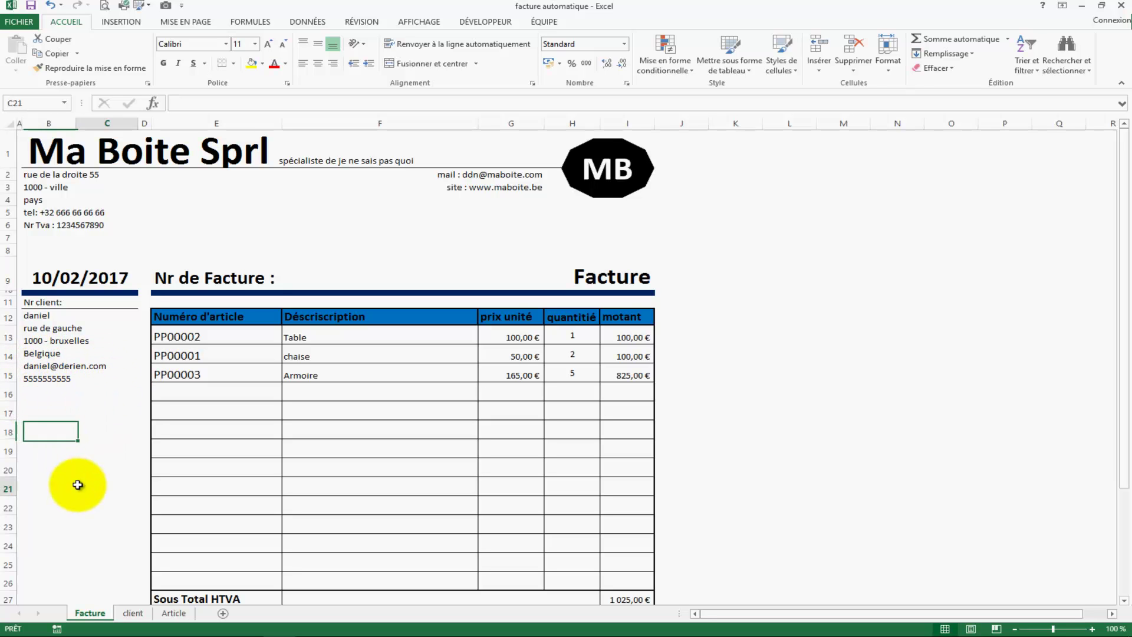
left_click(174, 613)
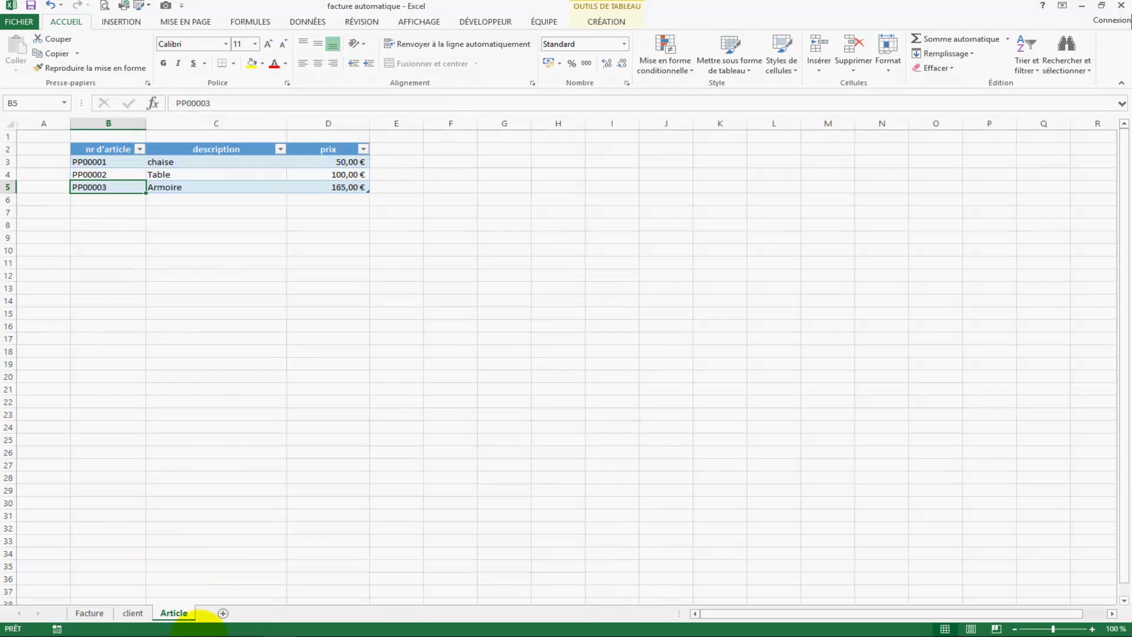
left_click(139, 613)
left_click(312, 502)
Step: Convert the client data B2:J3 into a table with headers via Insertion > Tableau
left_click_drag(83, 150, 519, 160)
left_click(121, 22)
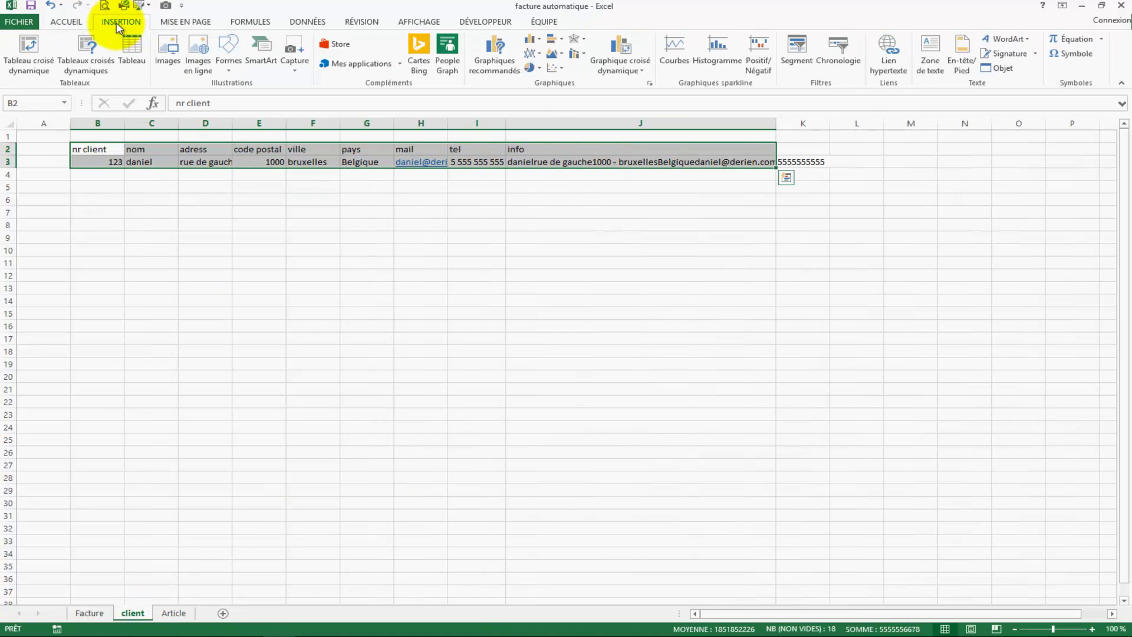
left_click(132, 51)
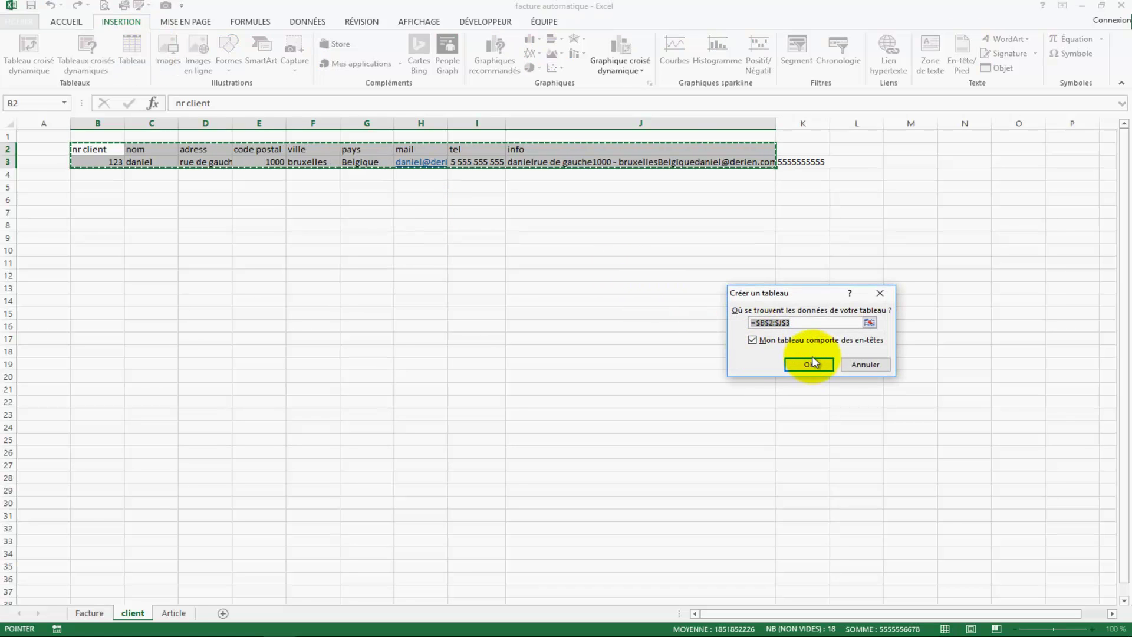
left_click(808, 363)
left_click(590, 262)
Step: Replace B12's formula with =RECHERCHEV(C11;client!B3:J4;9;0) to return the client info column
left_click(90, 612)
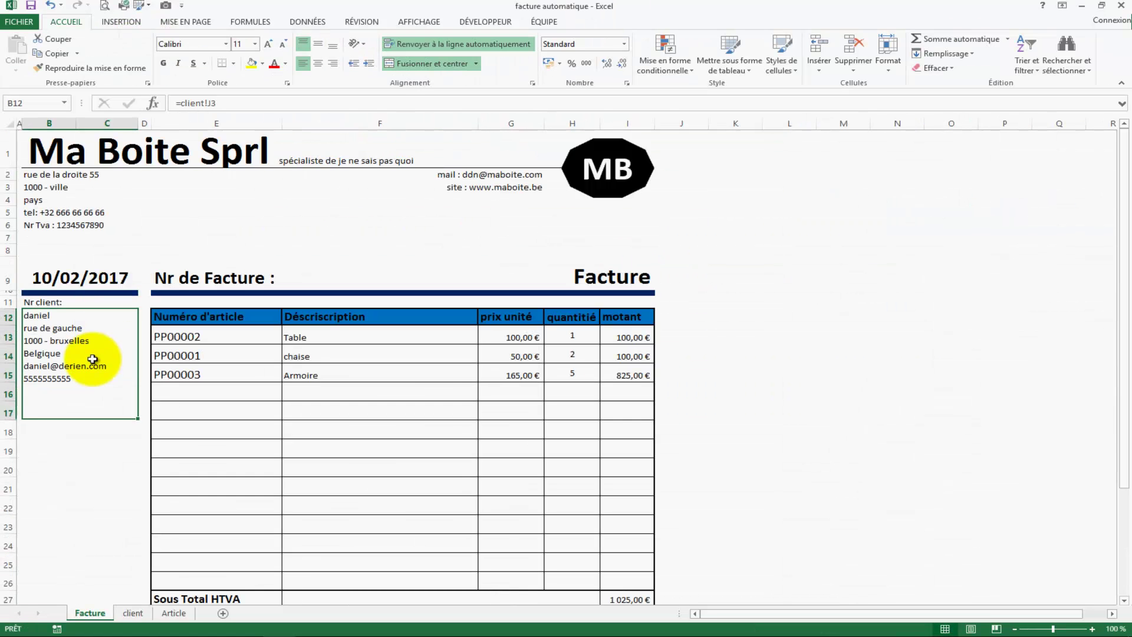
left_click(94, 301)
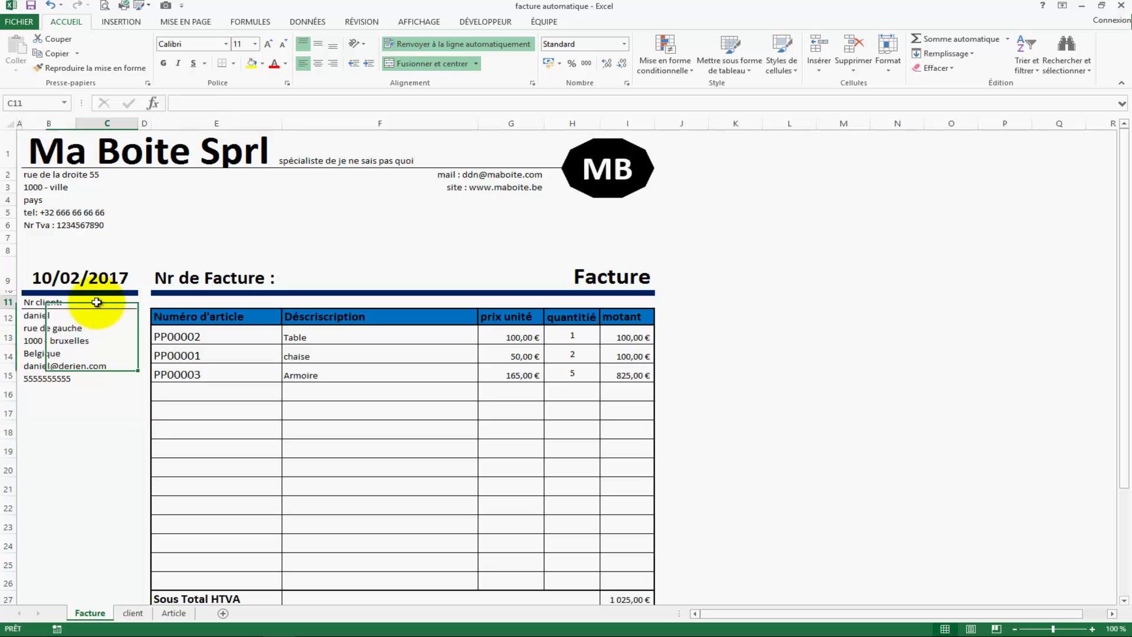
left_click(77, 359)
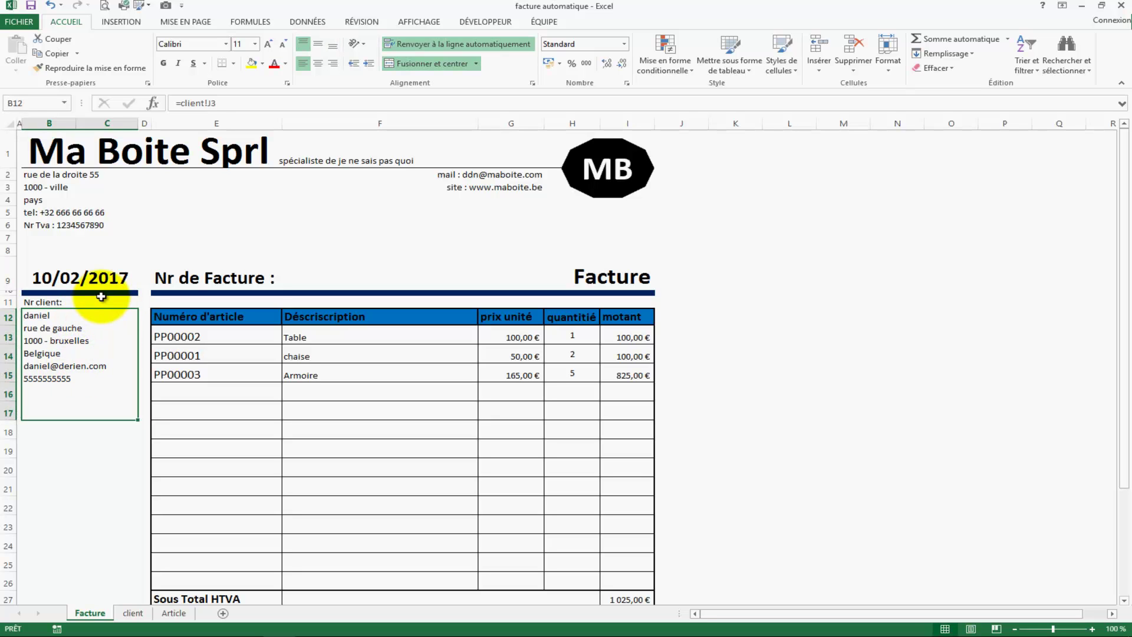
key("BackSpace")
type("=rech")
key("Down")
key("Down")
key("Tab")
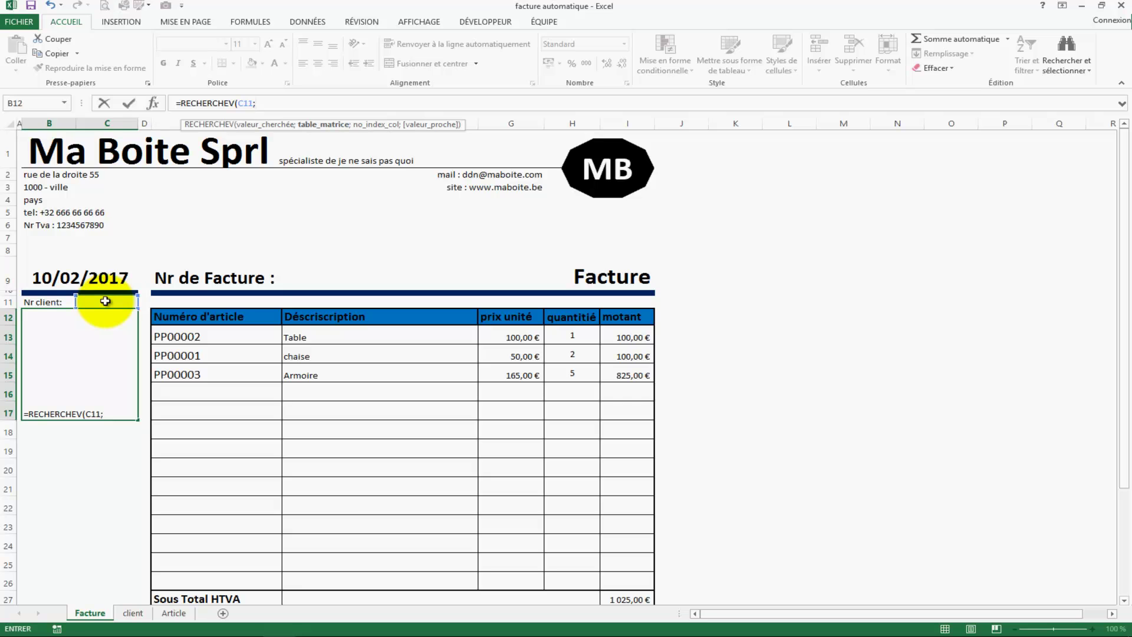
left_click(133, 613)
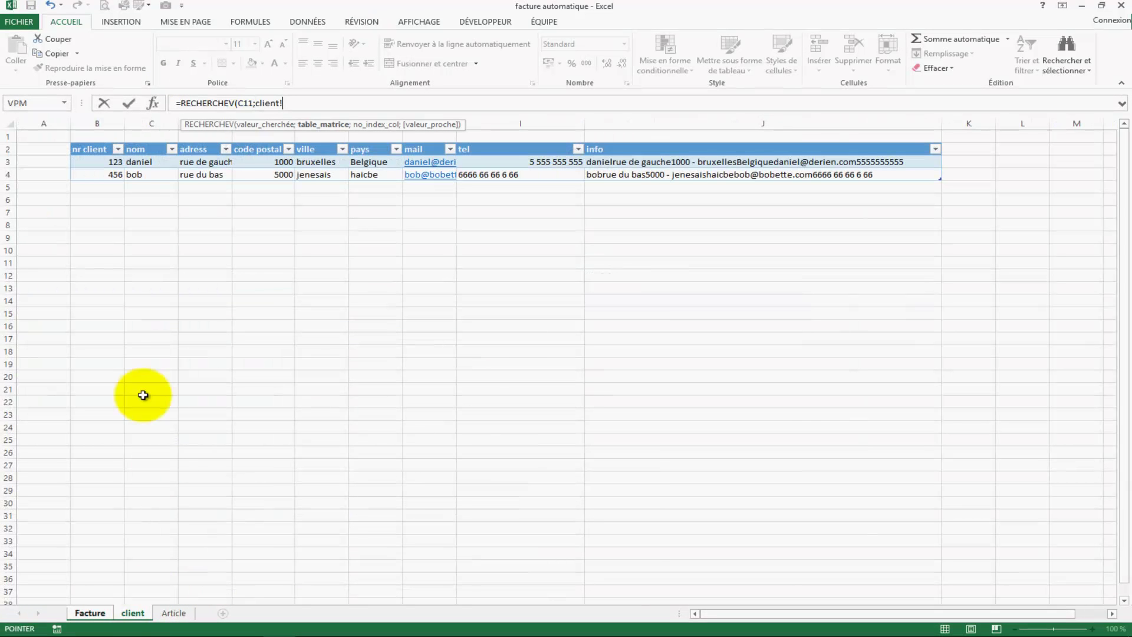
left_click(97, 162)
left_click_drag(191, 161, 902, 175)
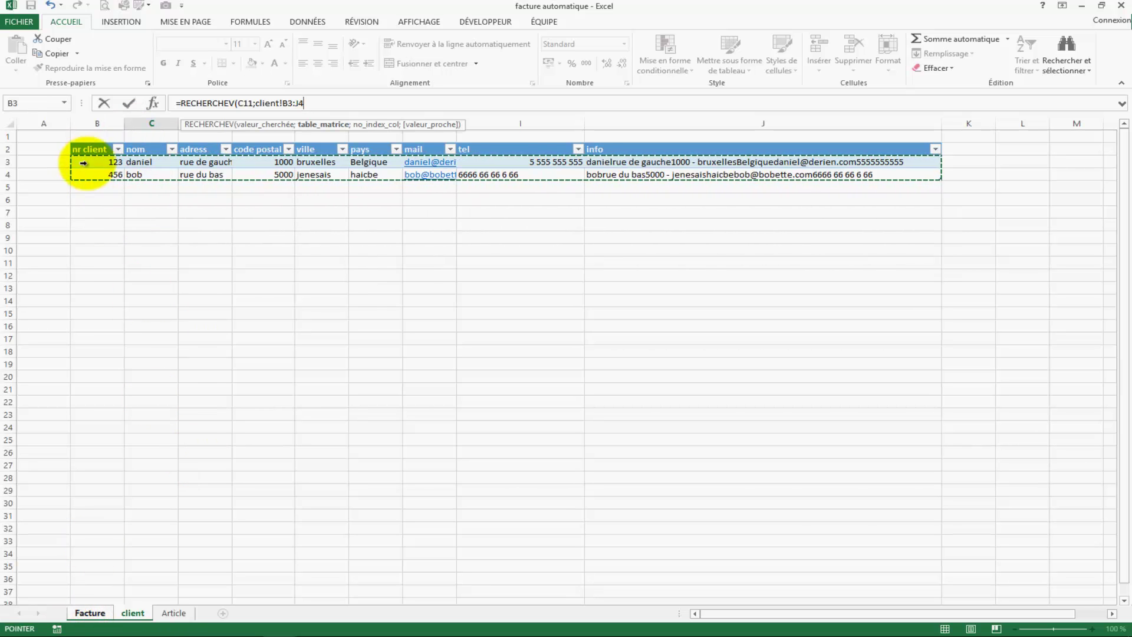
type(";9")
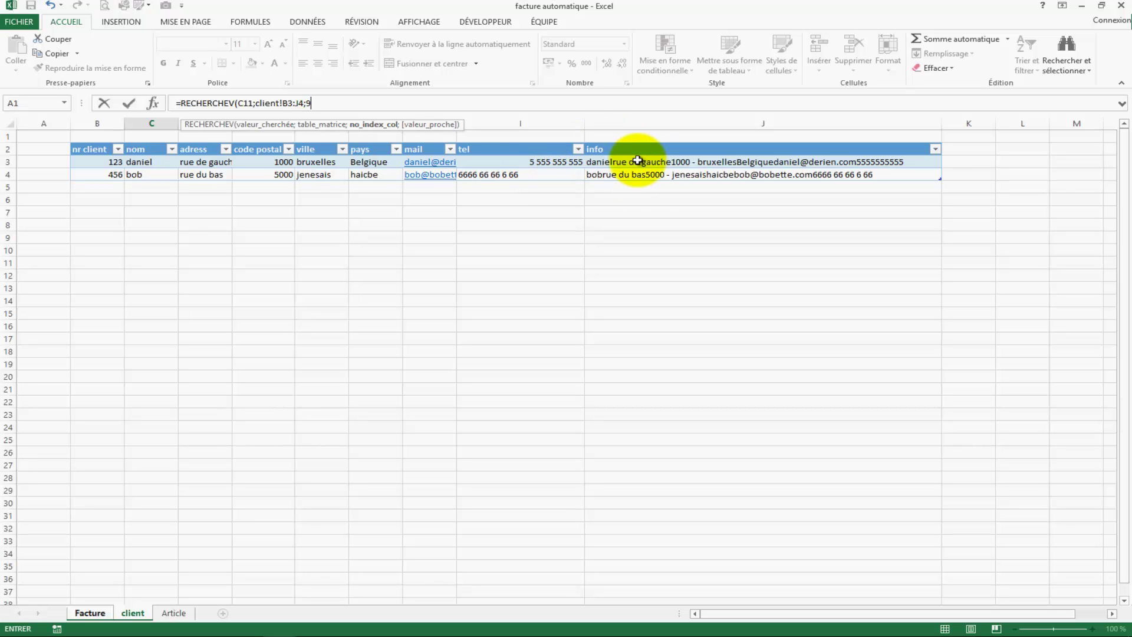
type(";0)")
key("Return")
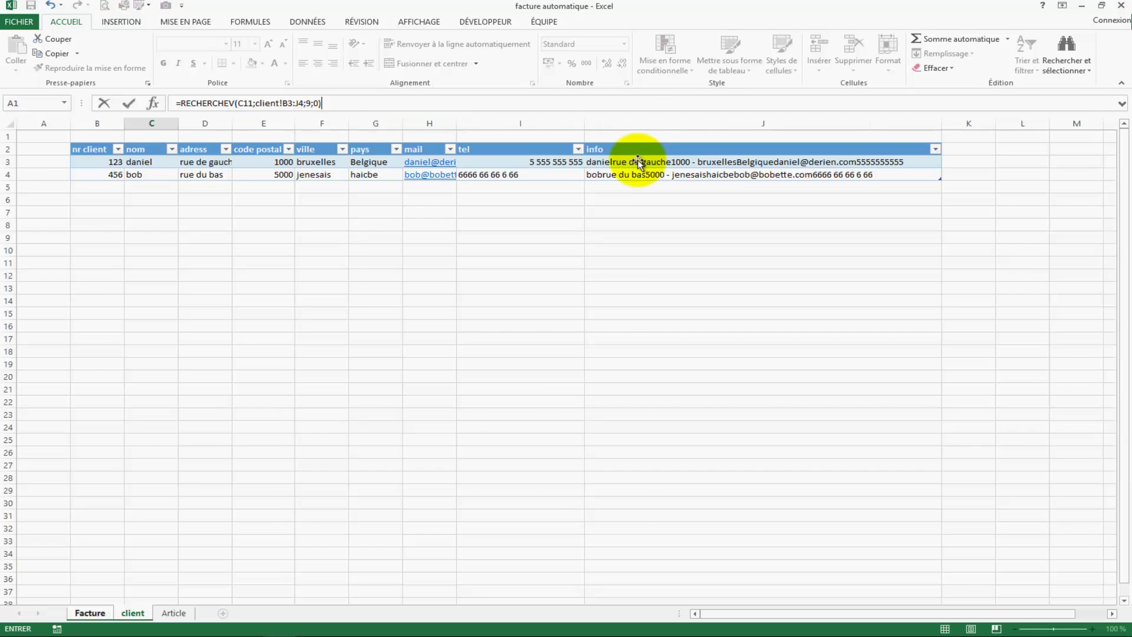
Step: Enter client number 123 in C11, then 456, to test the client lookup
left_click(65, 322)
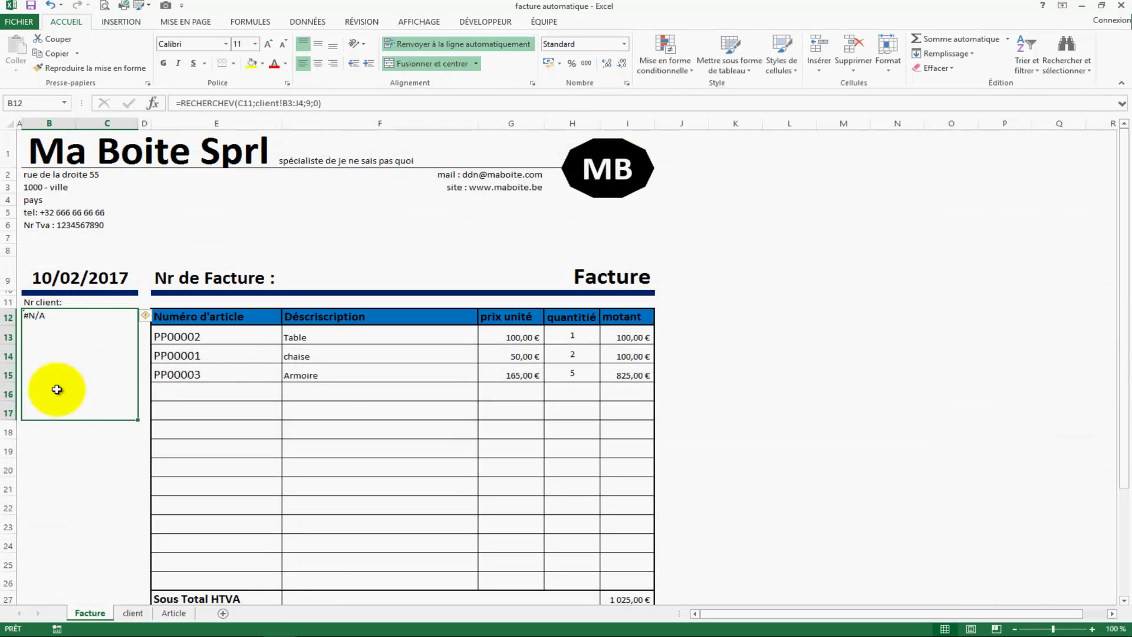
left_click(108, 304)
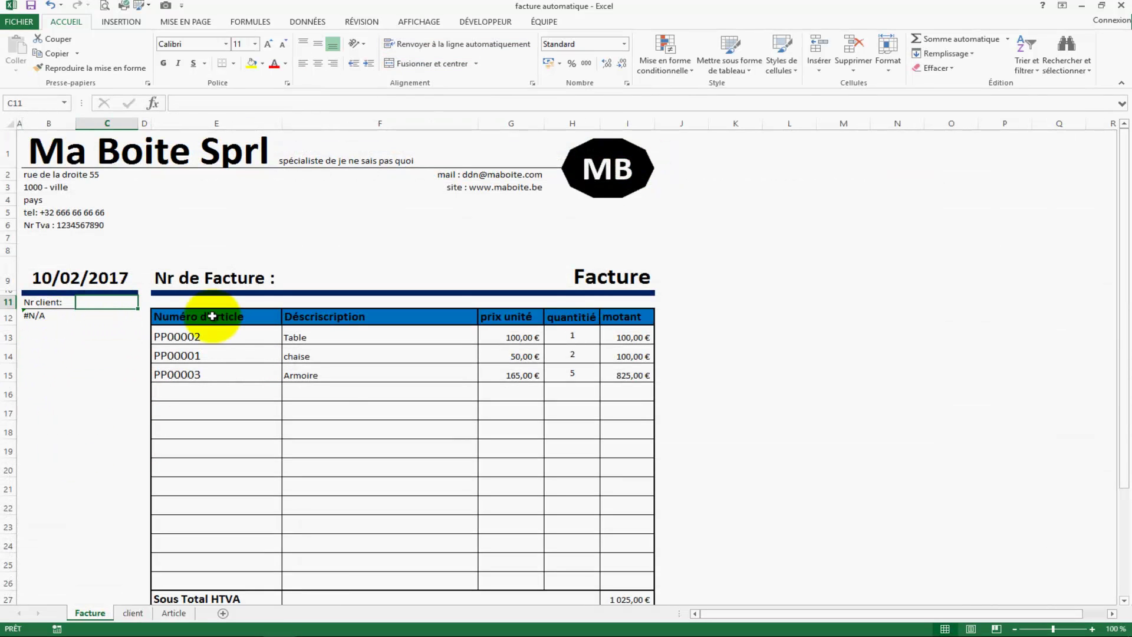
type("123")
key("Return")
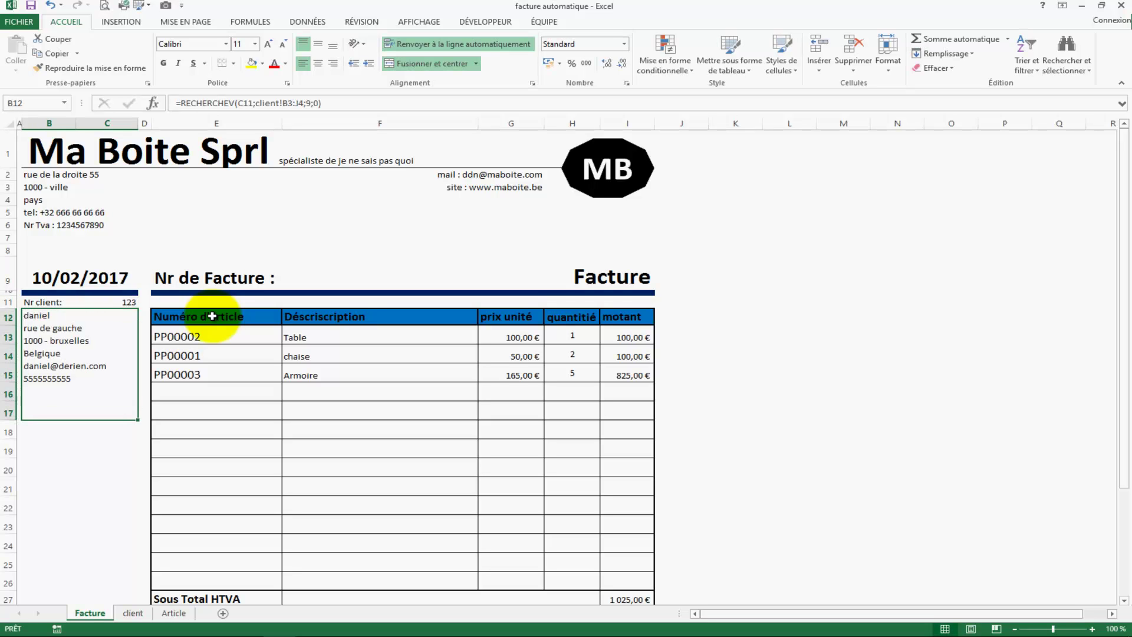
left_click(125, 302)
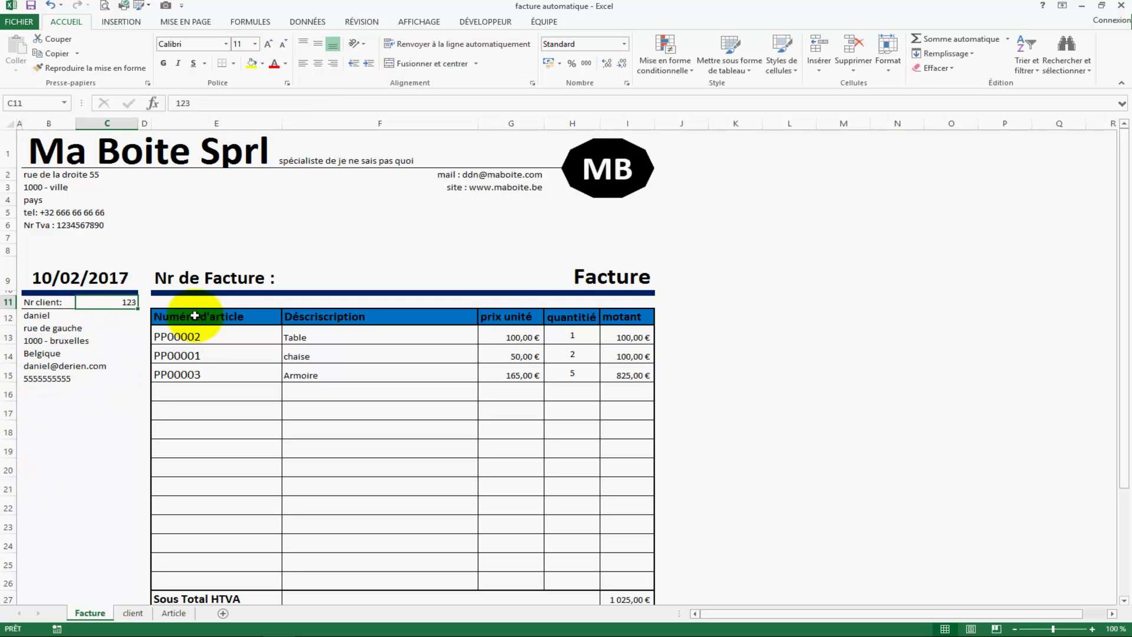
type("456")
key("Return")
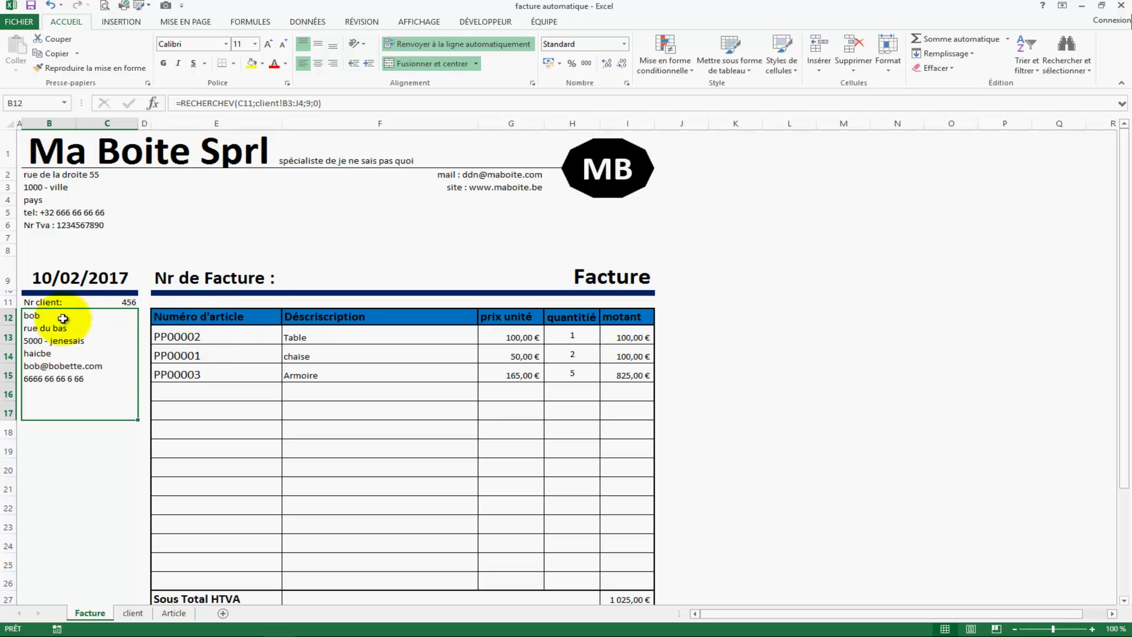
Step: Select the client numbers 123 and 456 (B3:B4) on the client sheet, then return to the invoice
left_click(417, 286)
left_click(121, 302)
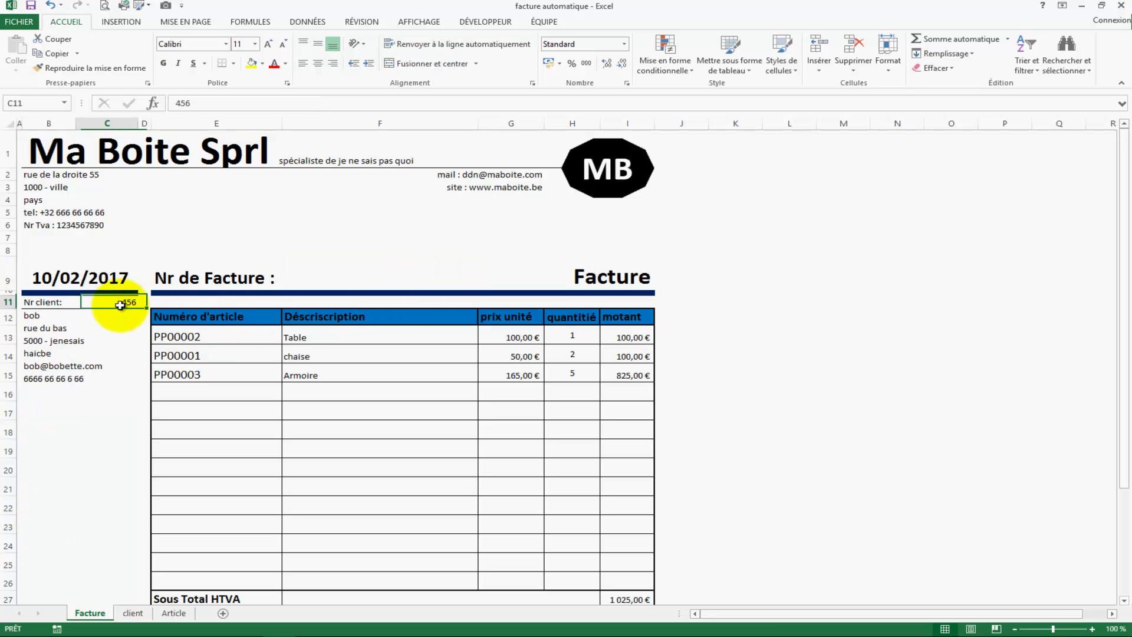
left_click(139, 616)
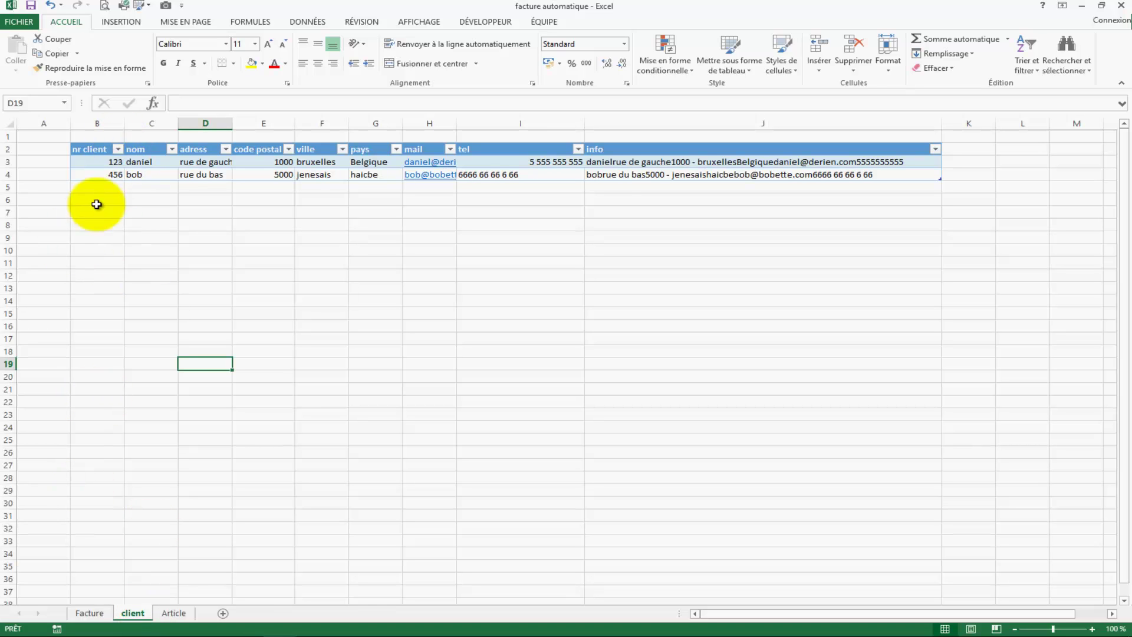
left_click(88, 613)
left_click(129, 302)
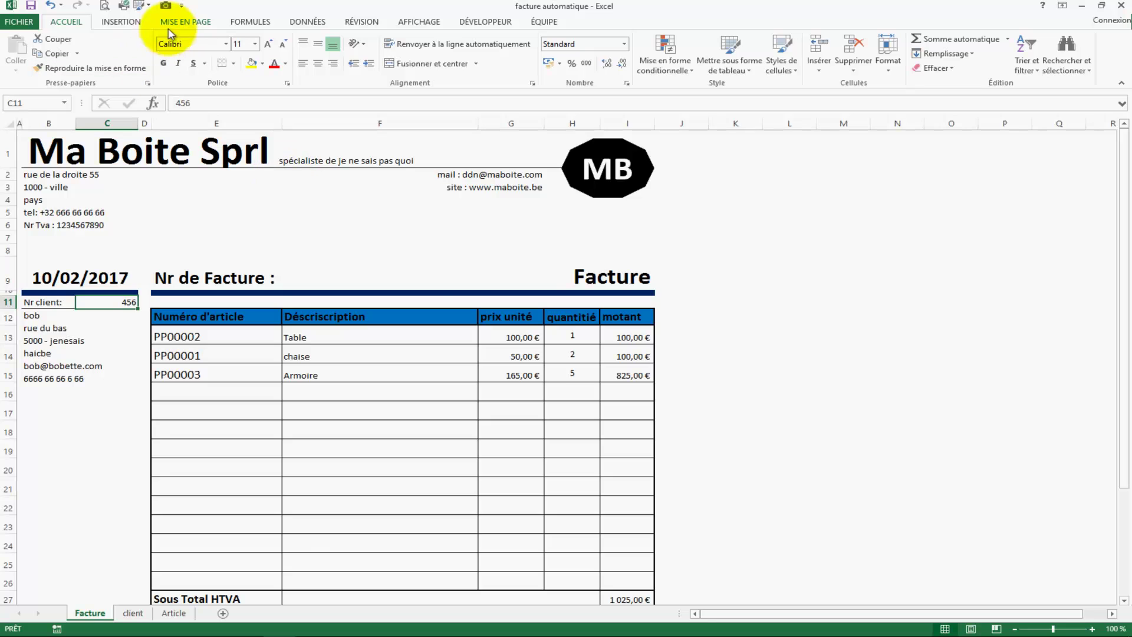
left_click(133, 613)
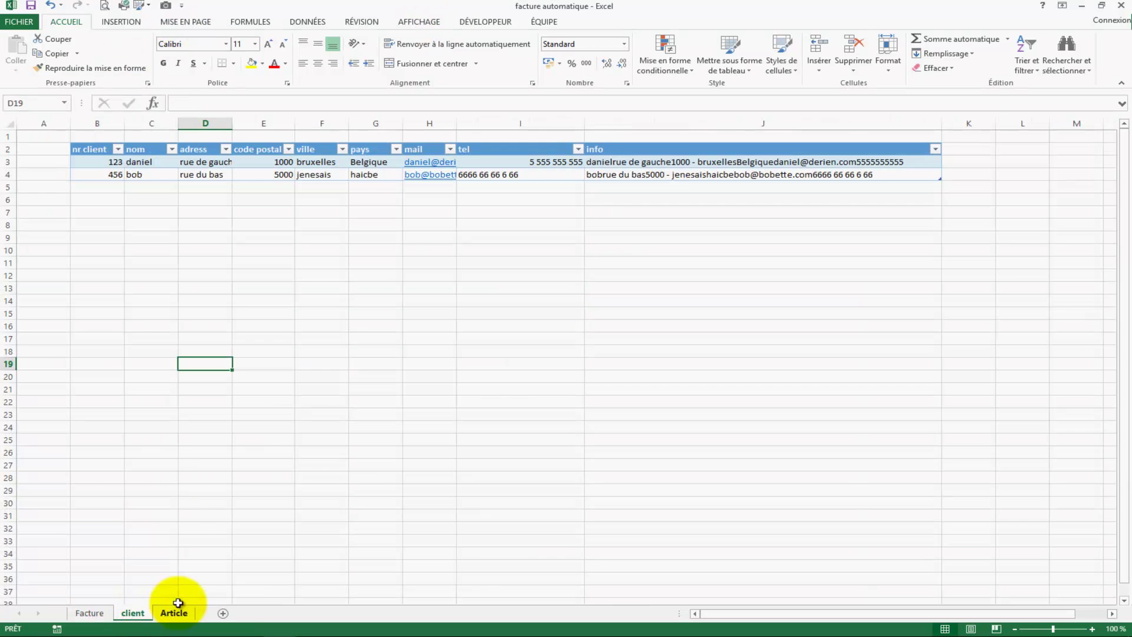
left_click_drag(80, 161, 86, 172)
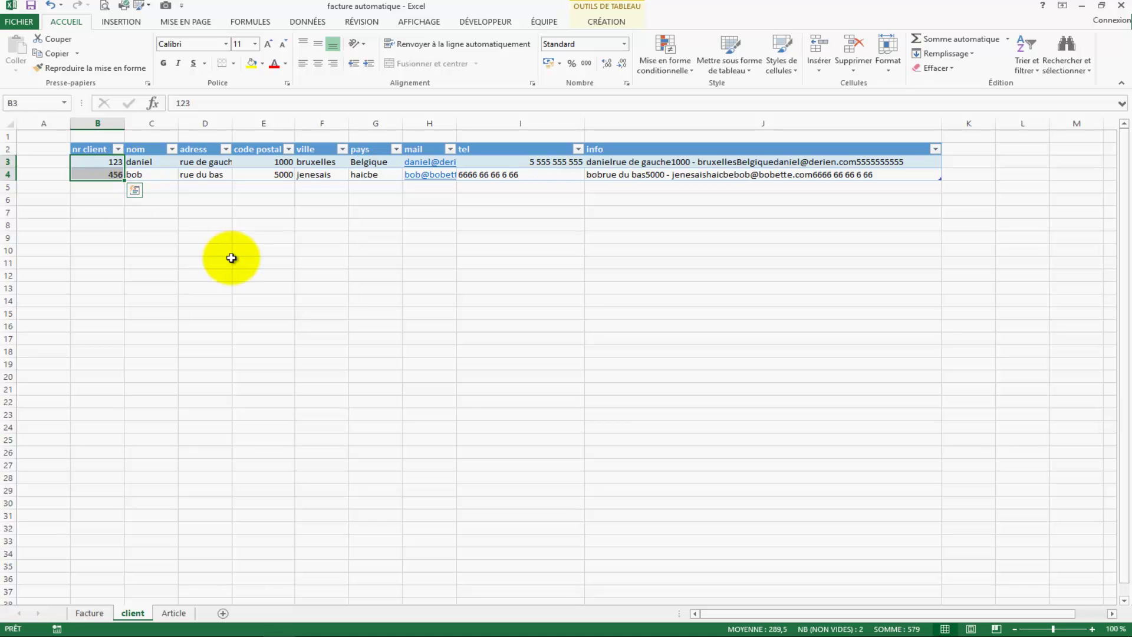
left_click(27, 104)
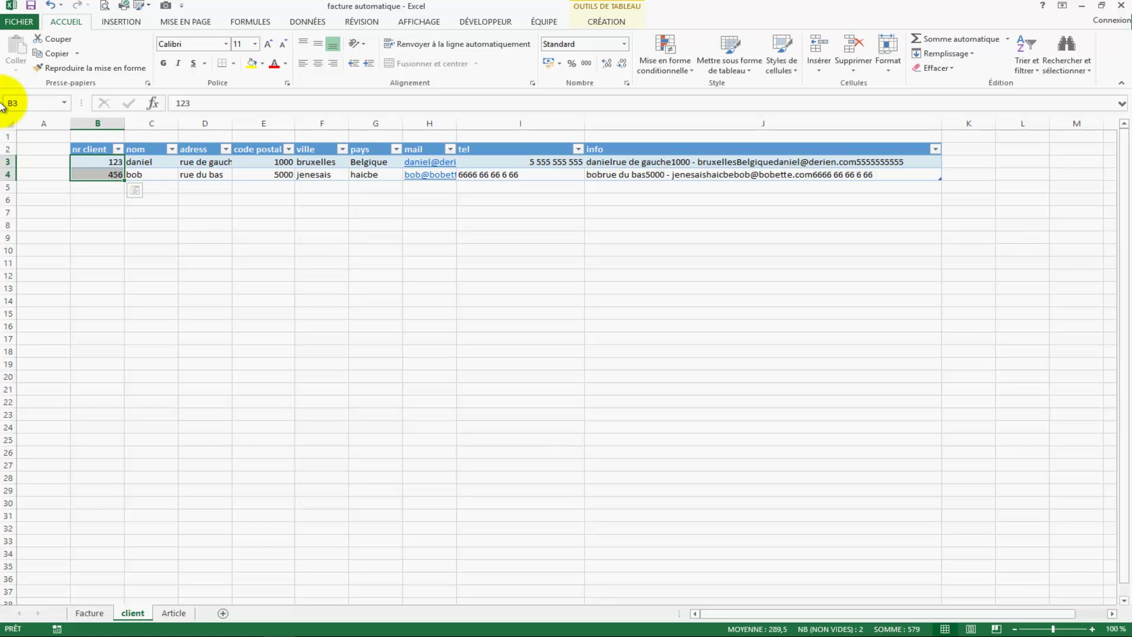
left_click(263, 437)
left_click(90, 613)
Step: Give C11 a Liste data validation with source =client
left_click(114, 332)
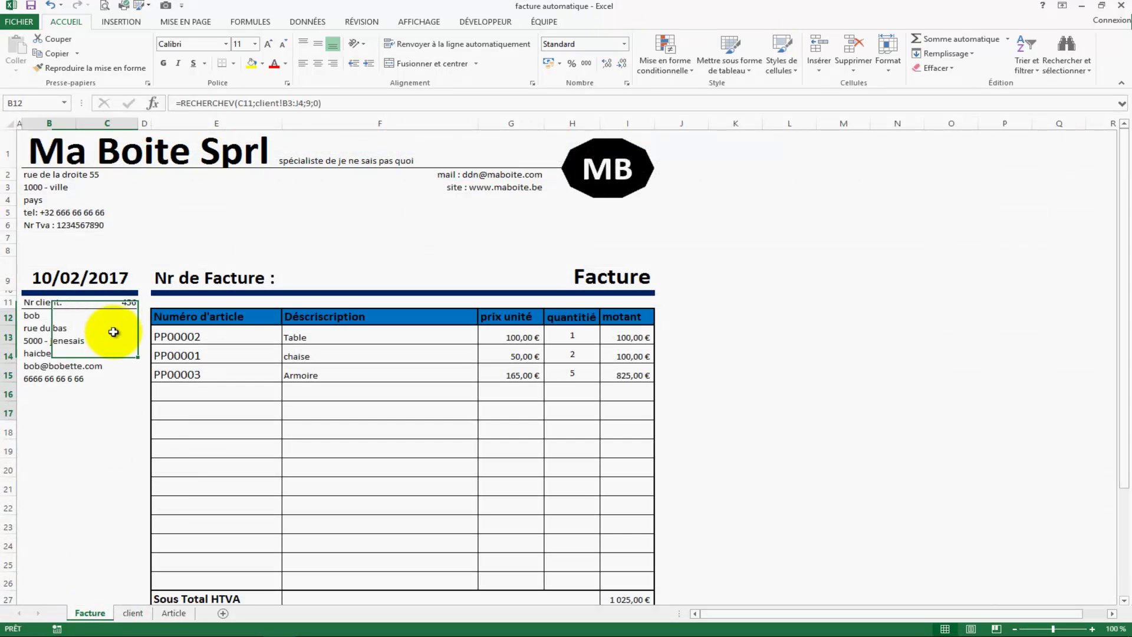
left_click(112, 303)
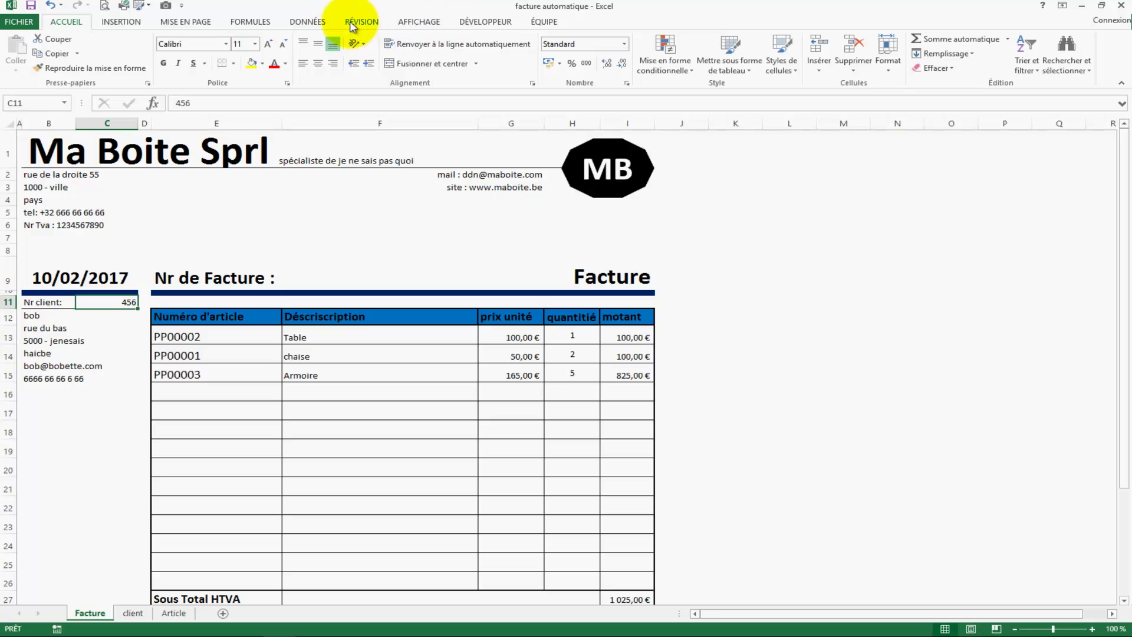
left_click(308, 22)
left_click(612, 46)
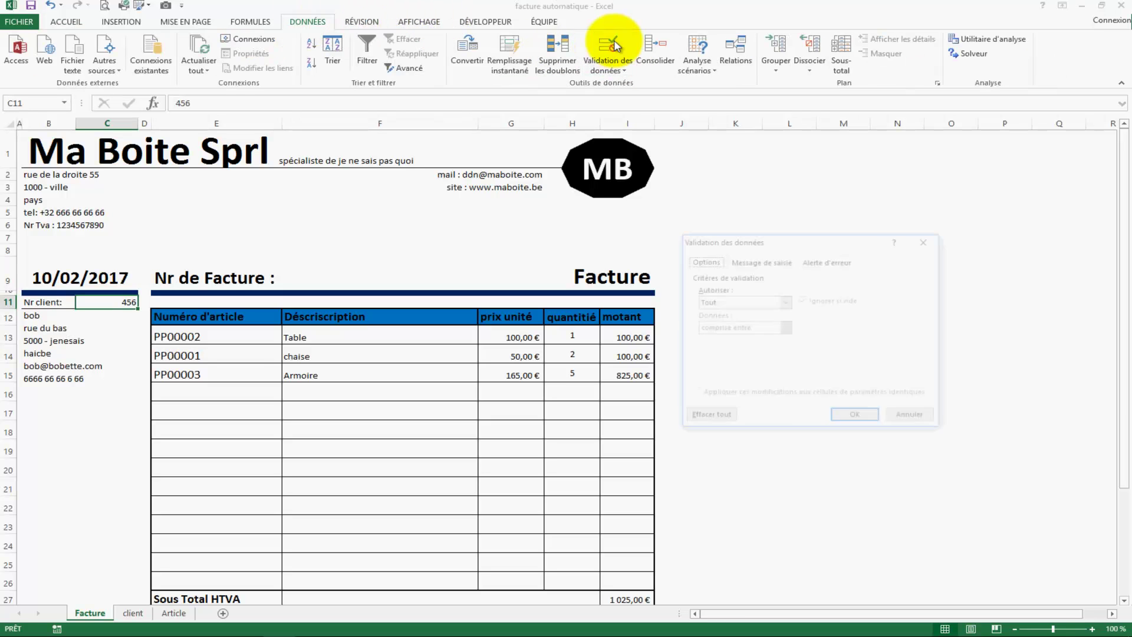
left_click(766, 301)
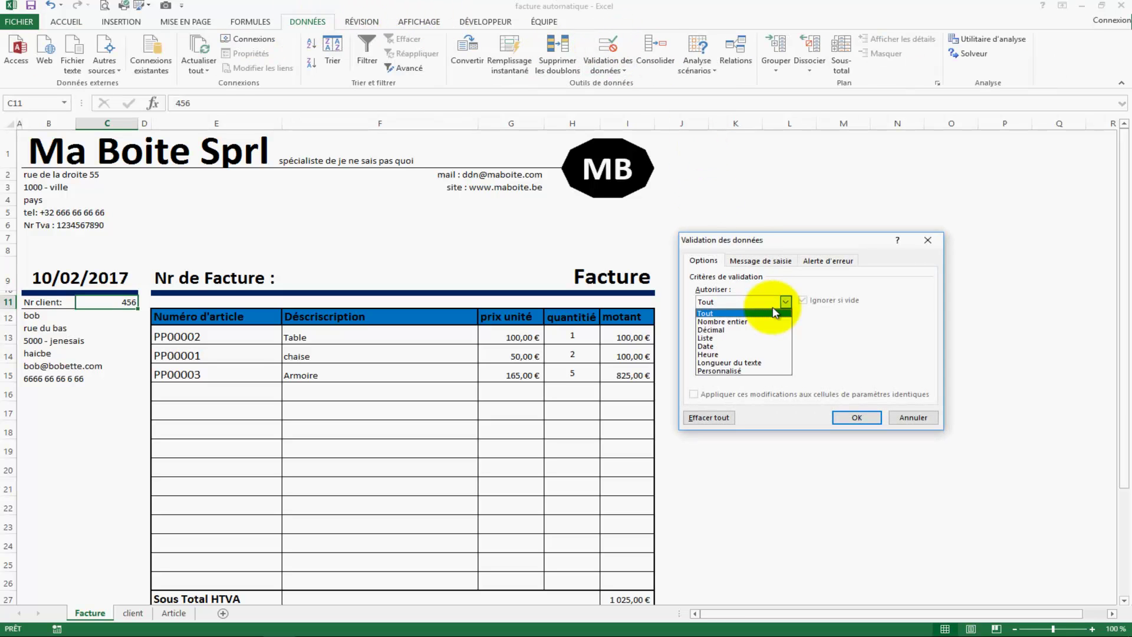
left_click(731, 338)
left_click(730, 354)
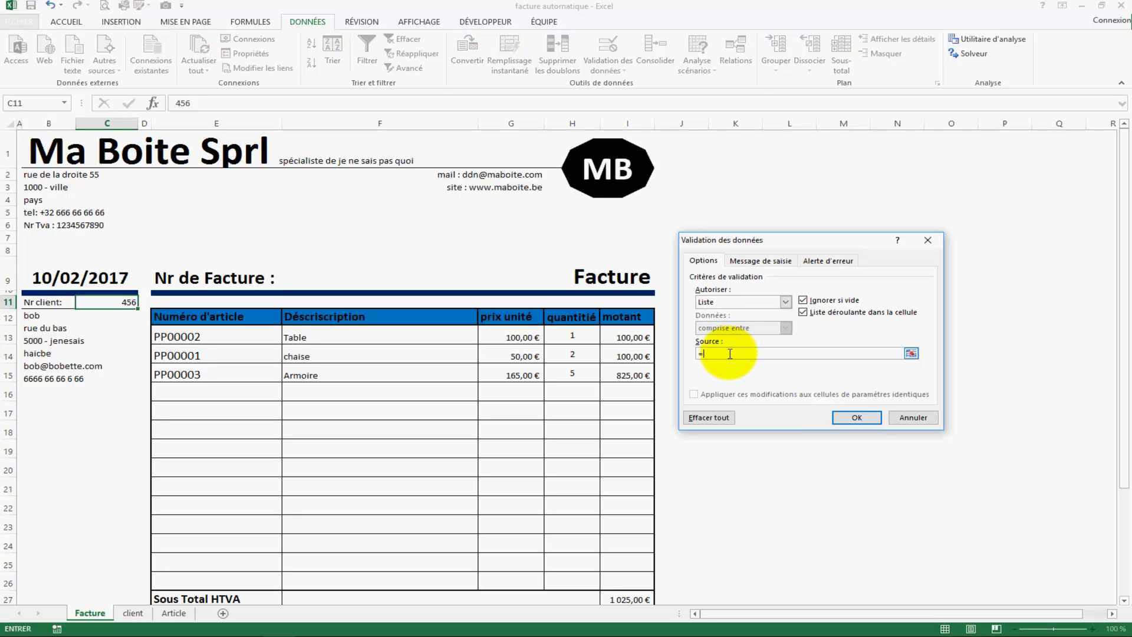
type("=client")
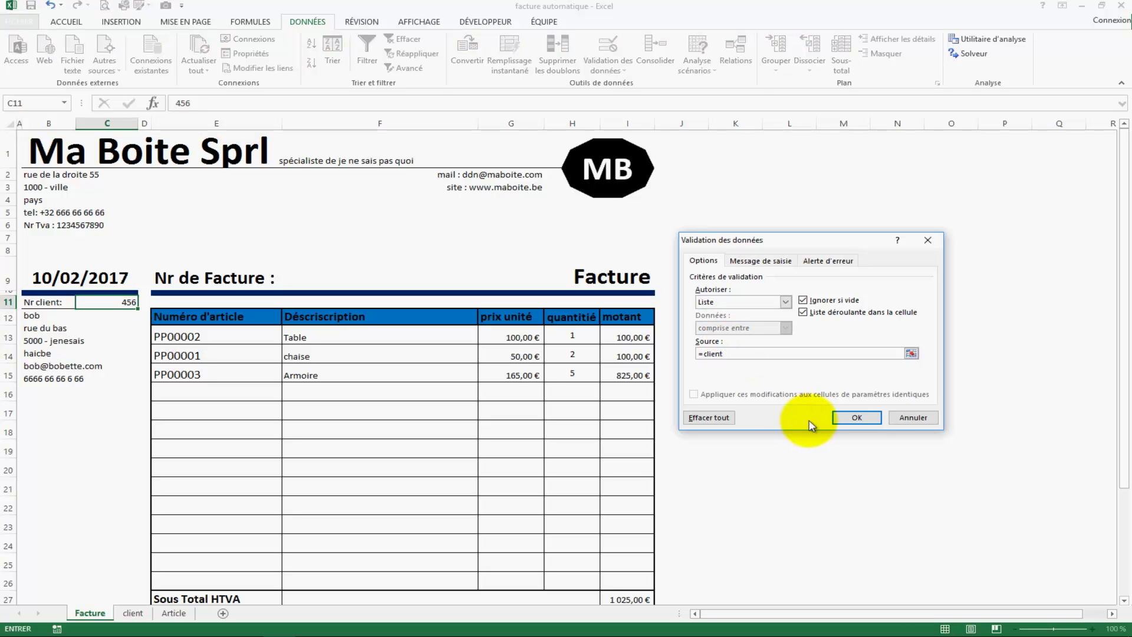
left_click(858, 418)
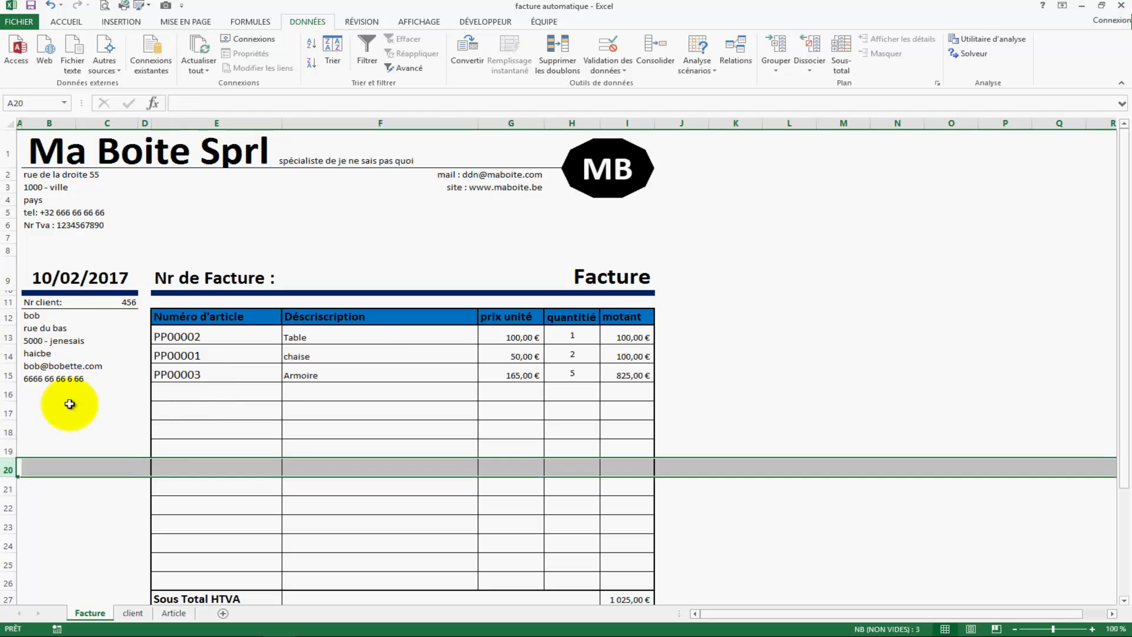
Step: Test the C11 dropdown by picking client number 123, then 456
left_click(144, 301)
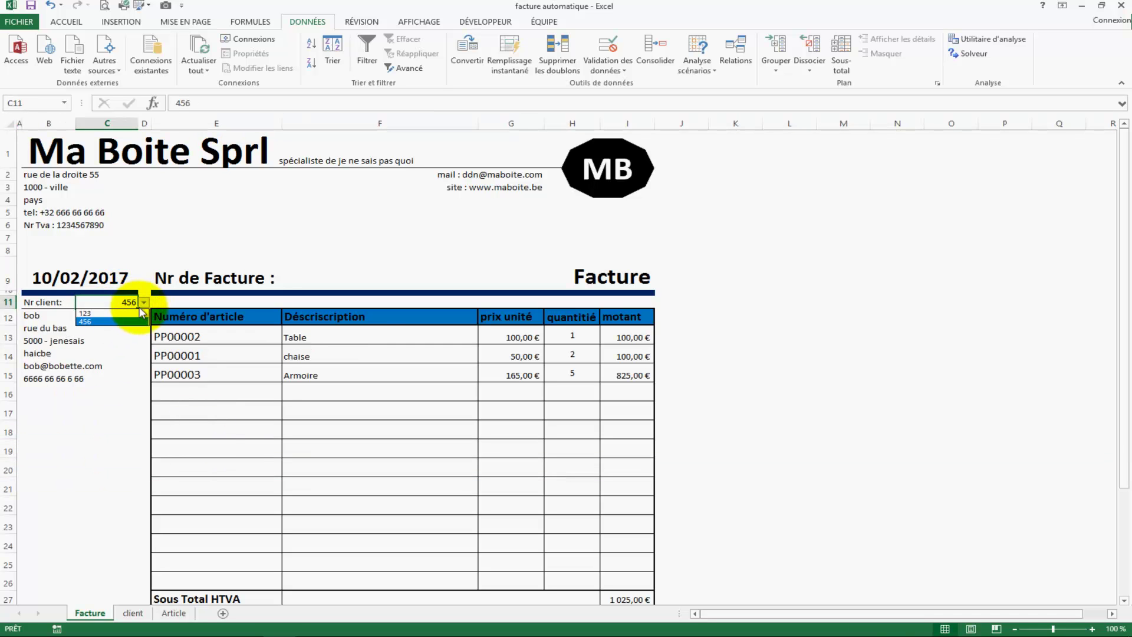
left_click(121, 314)
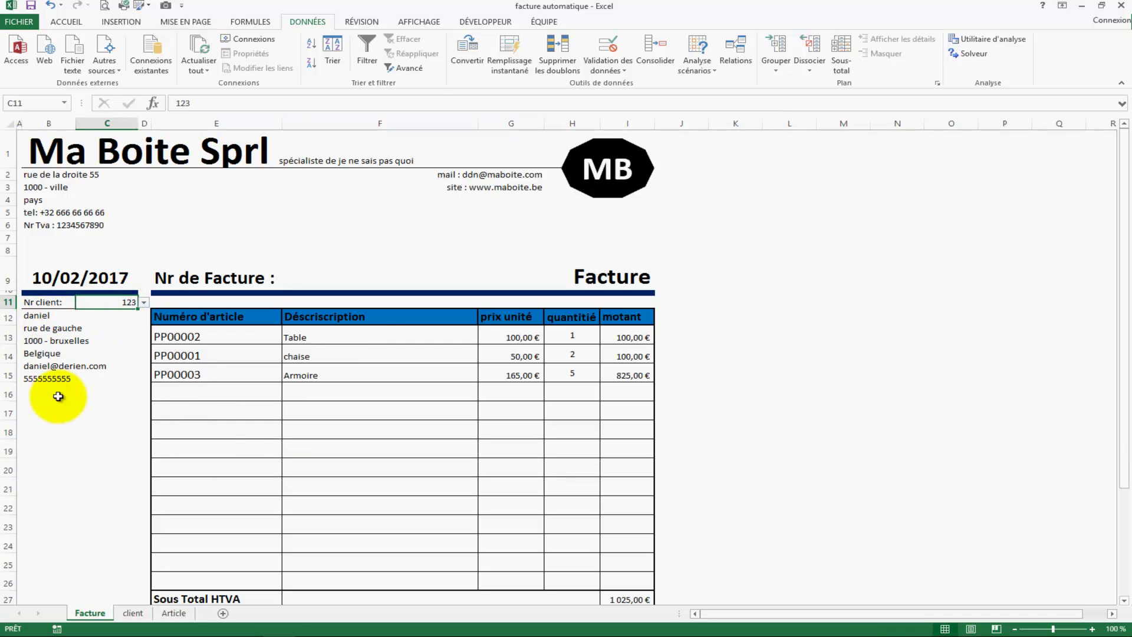
left_click(130, 321)
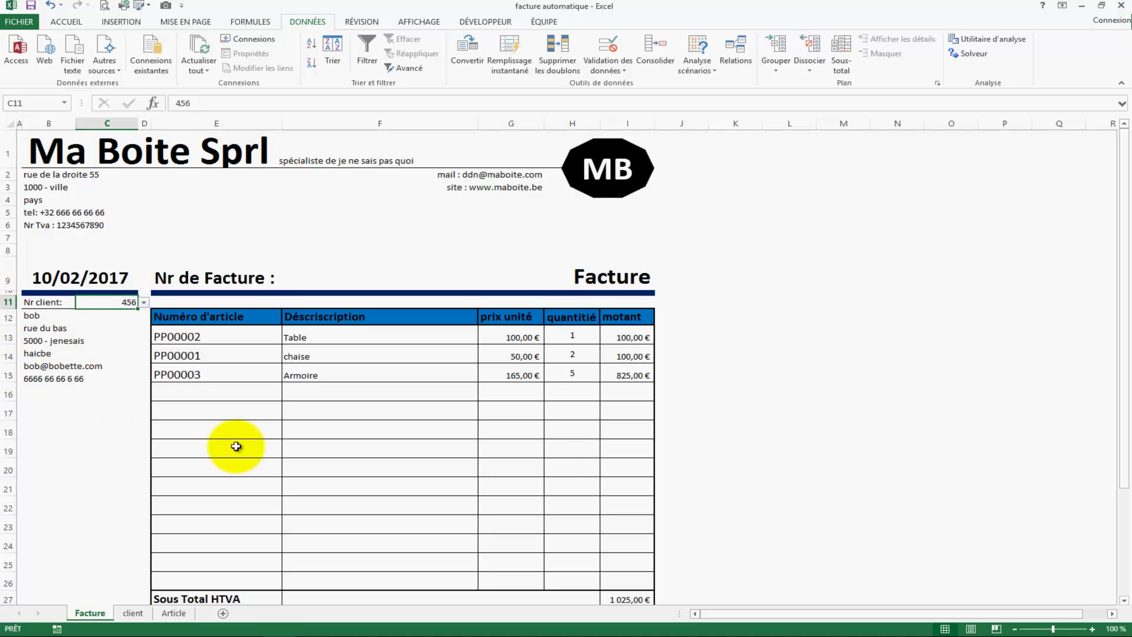
left_click(844, 451)
scroll(685, 434, "down", 1)
scroll(685, 434, "down", 1)
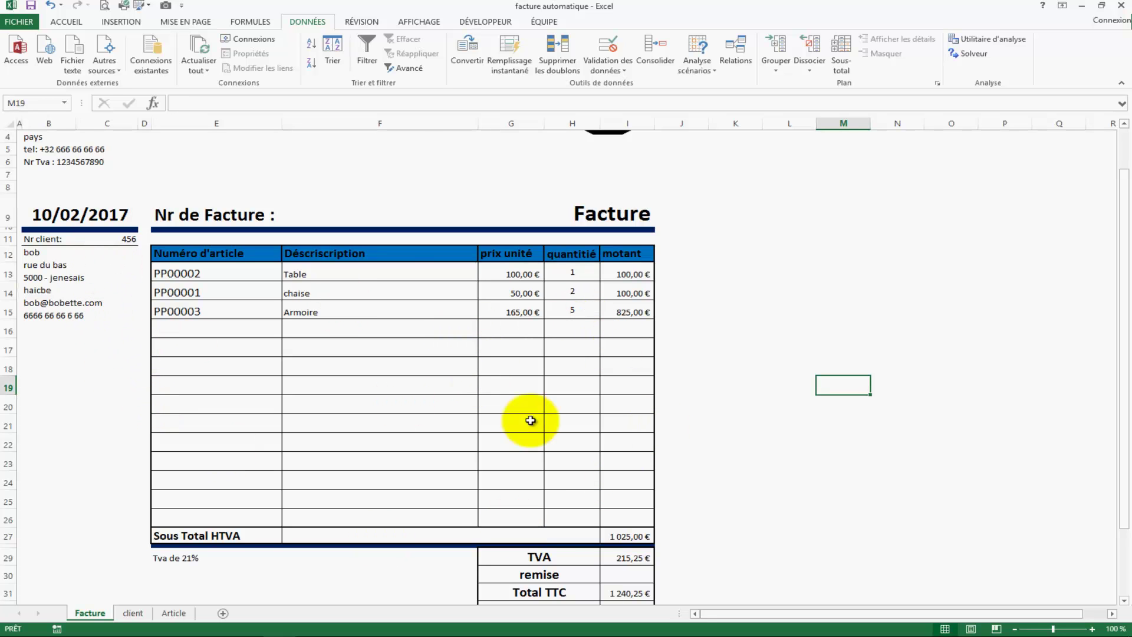
left_click(305, 213)
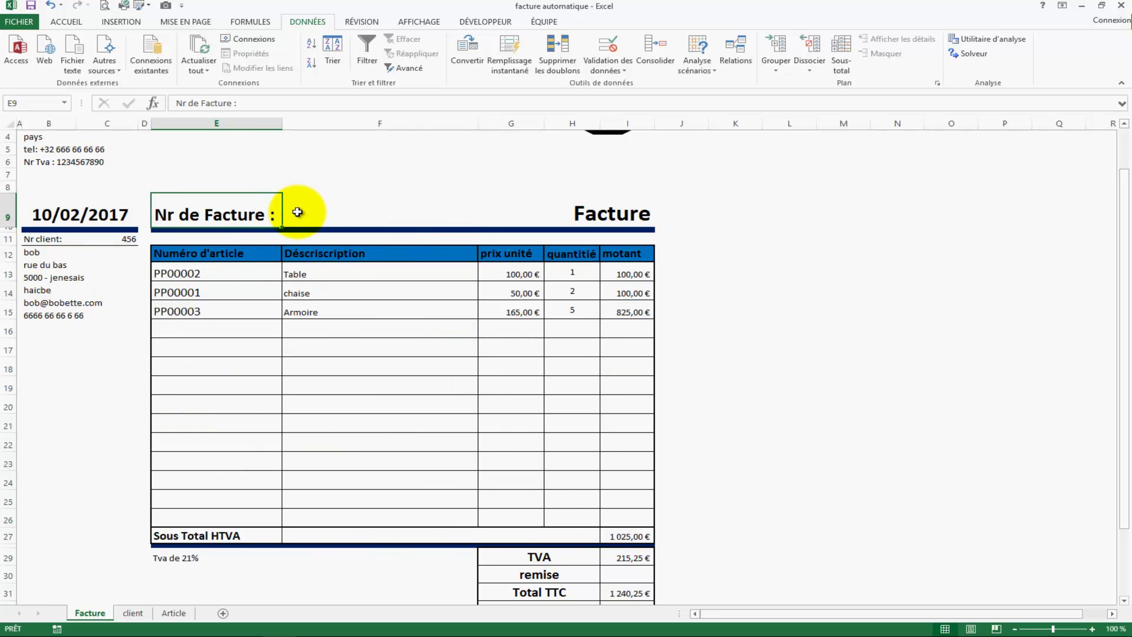
left_click(809, 359)
scroll(784, 356, "down", 2)
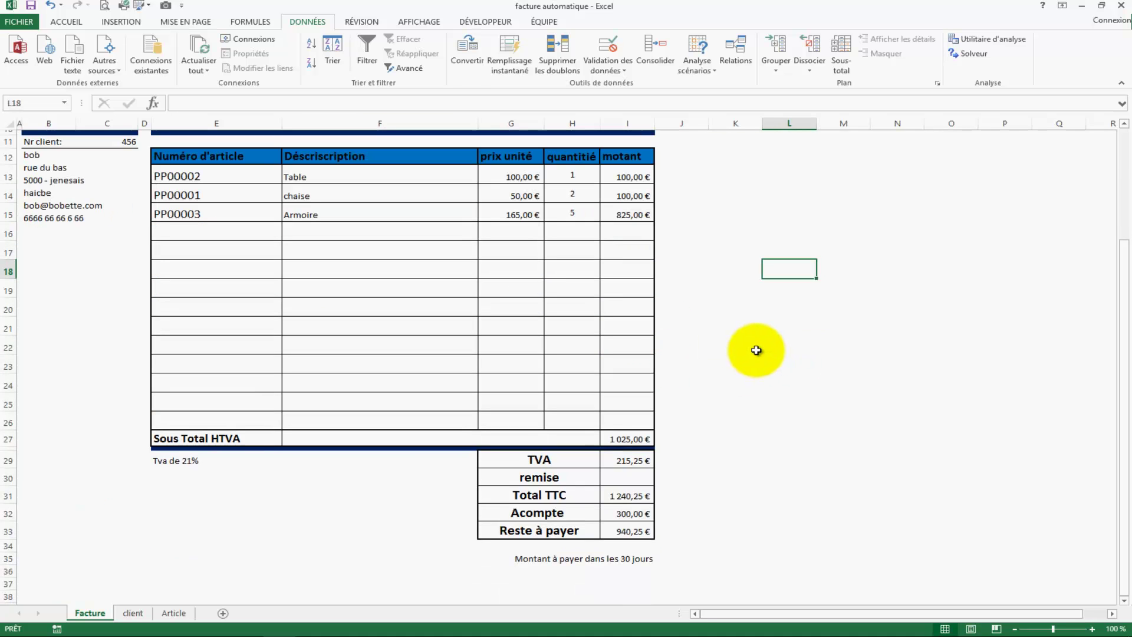
left_click(16, 26)
left_click(41, 195)
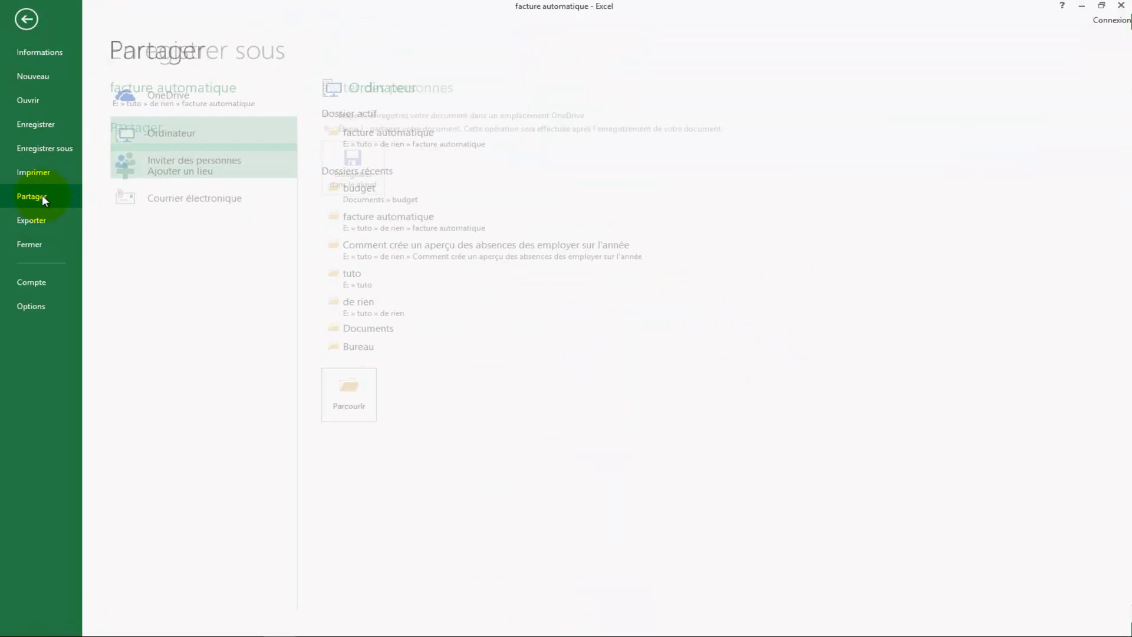
left_click(168, 206)
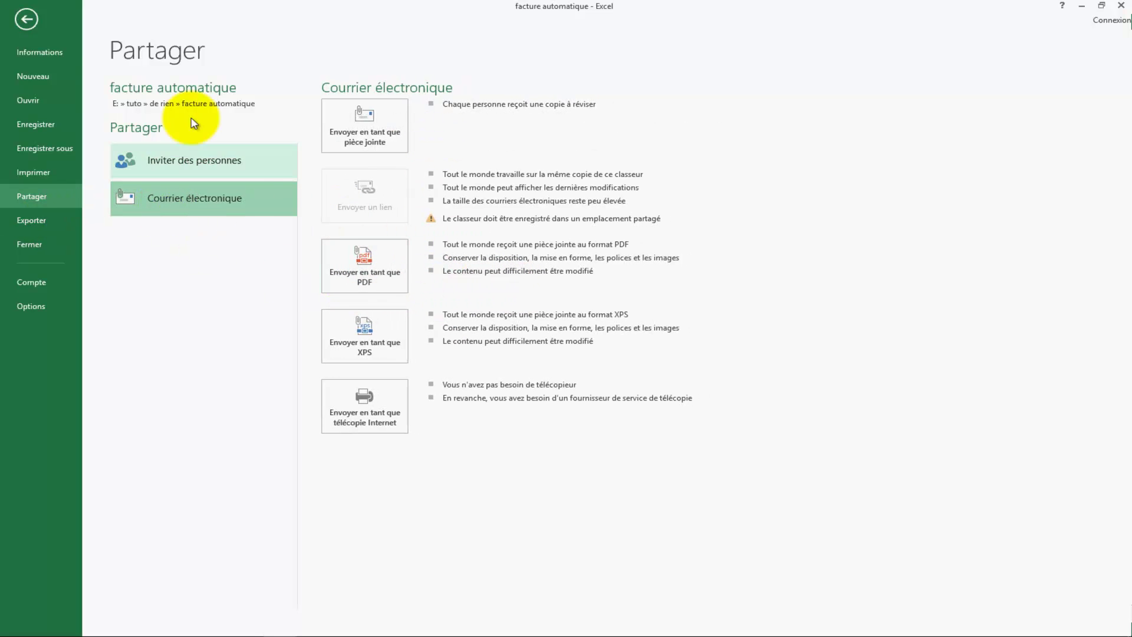
left_click(26, 18)
left_click(947, 385)
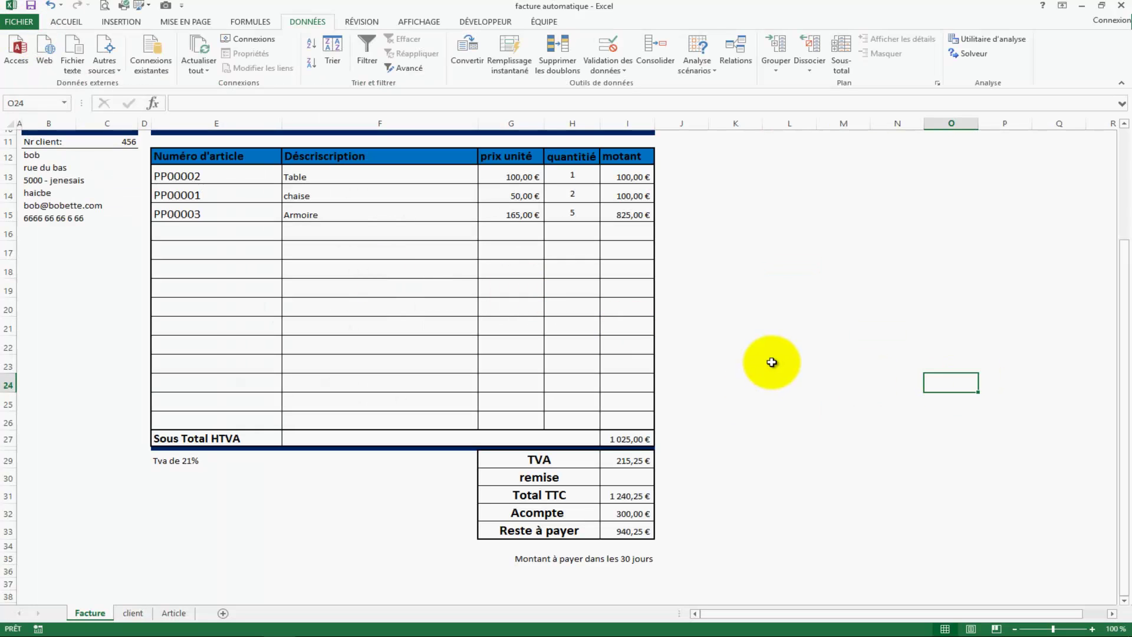